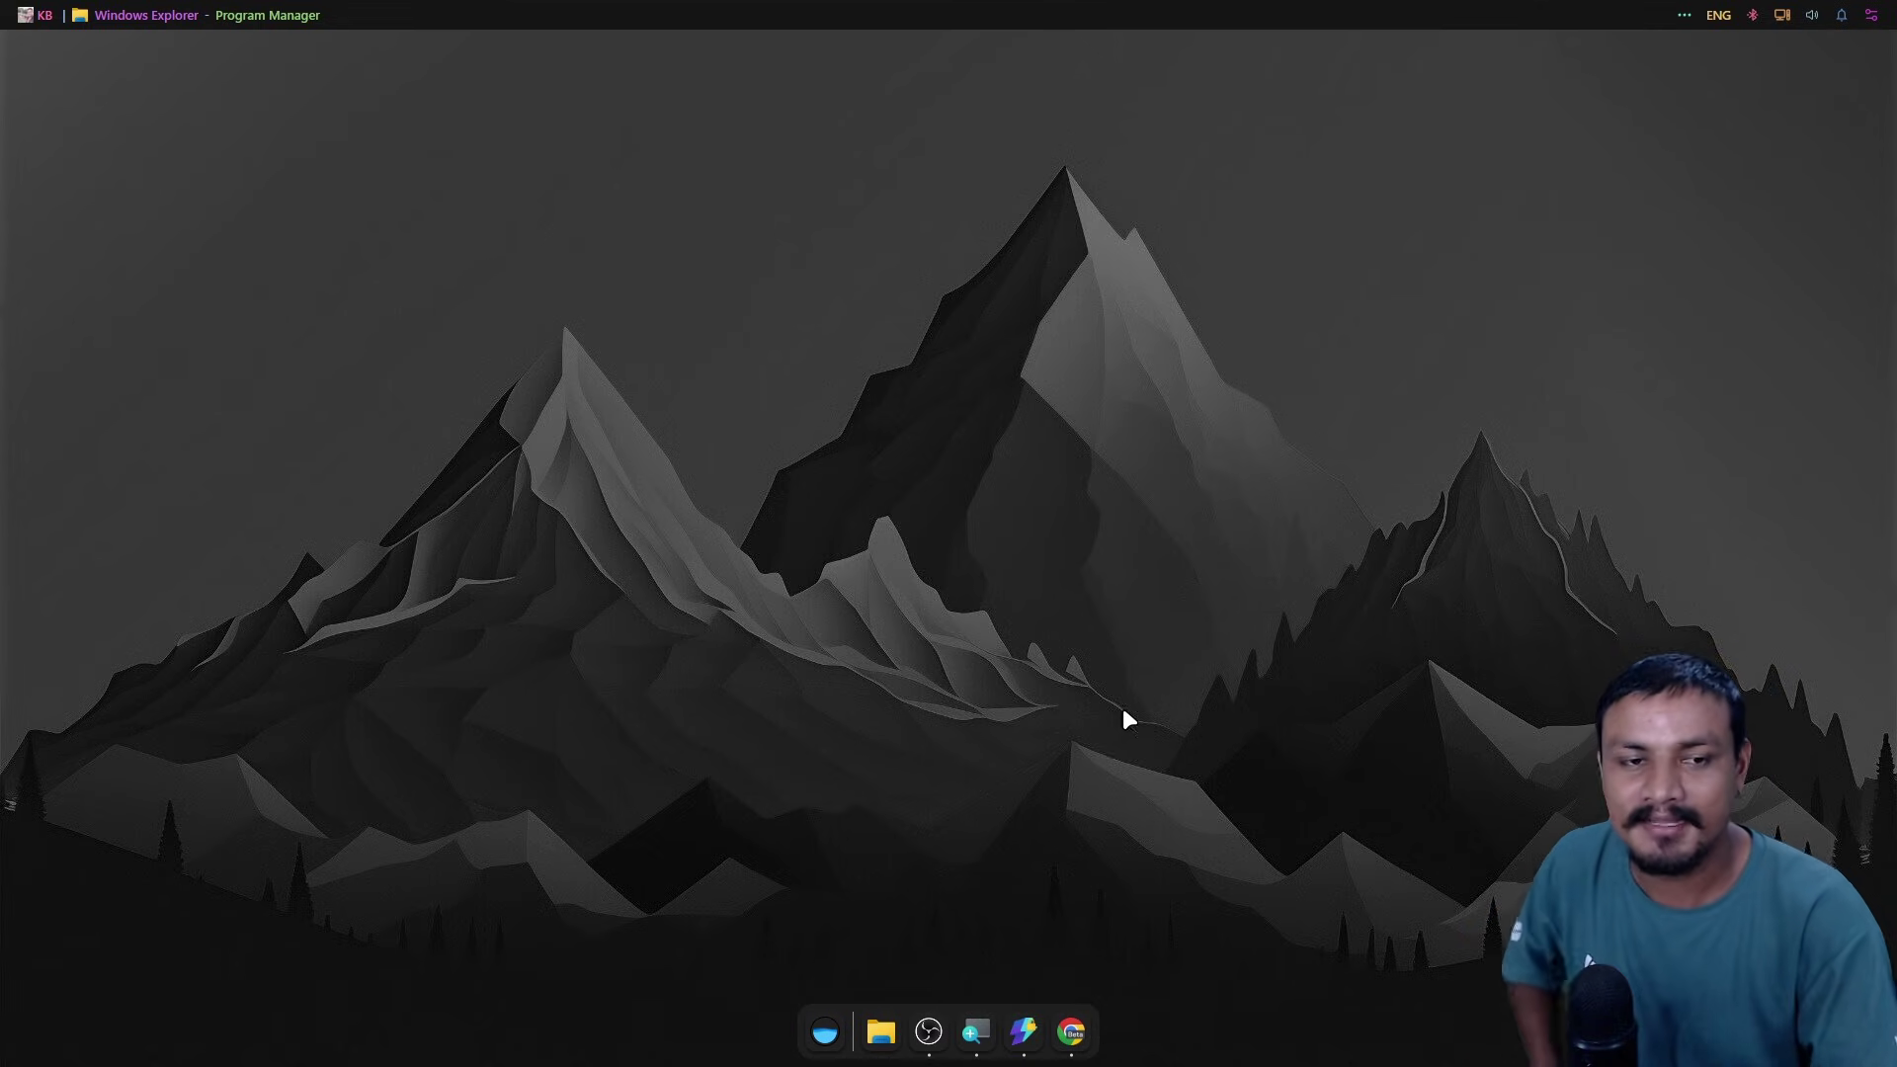
# Restore the Chrome window showing the Seelen-UI GitHub repository from the dock.
pyautogui.click(1071, 1032)
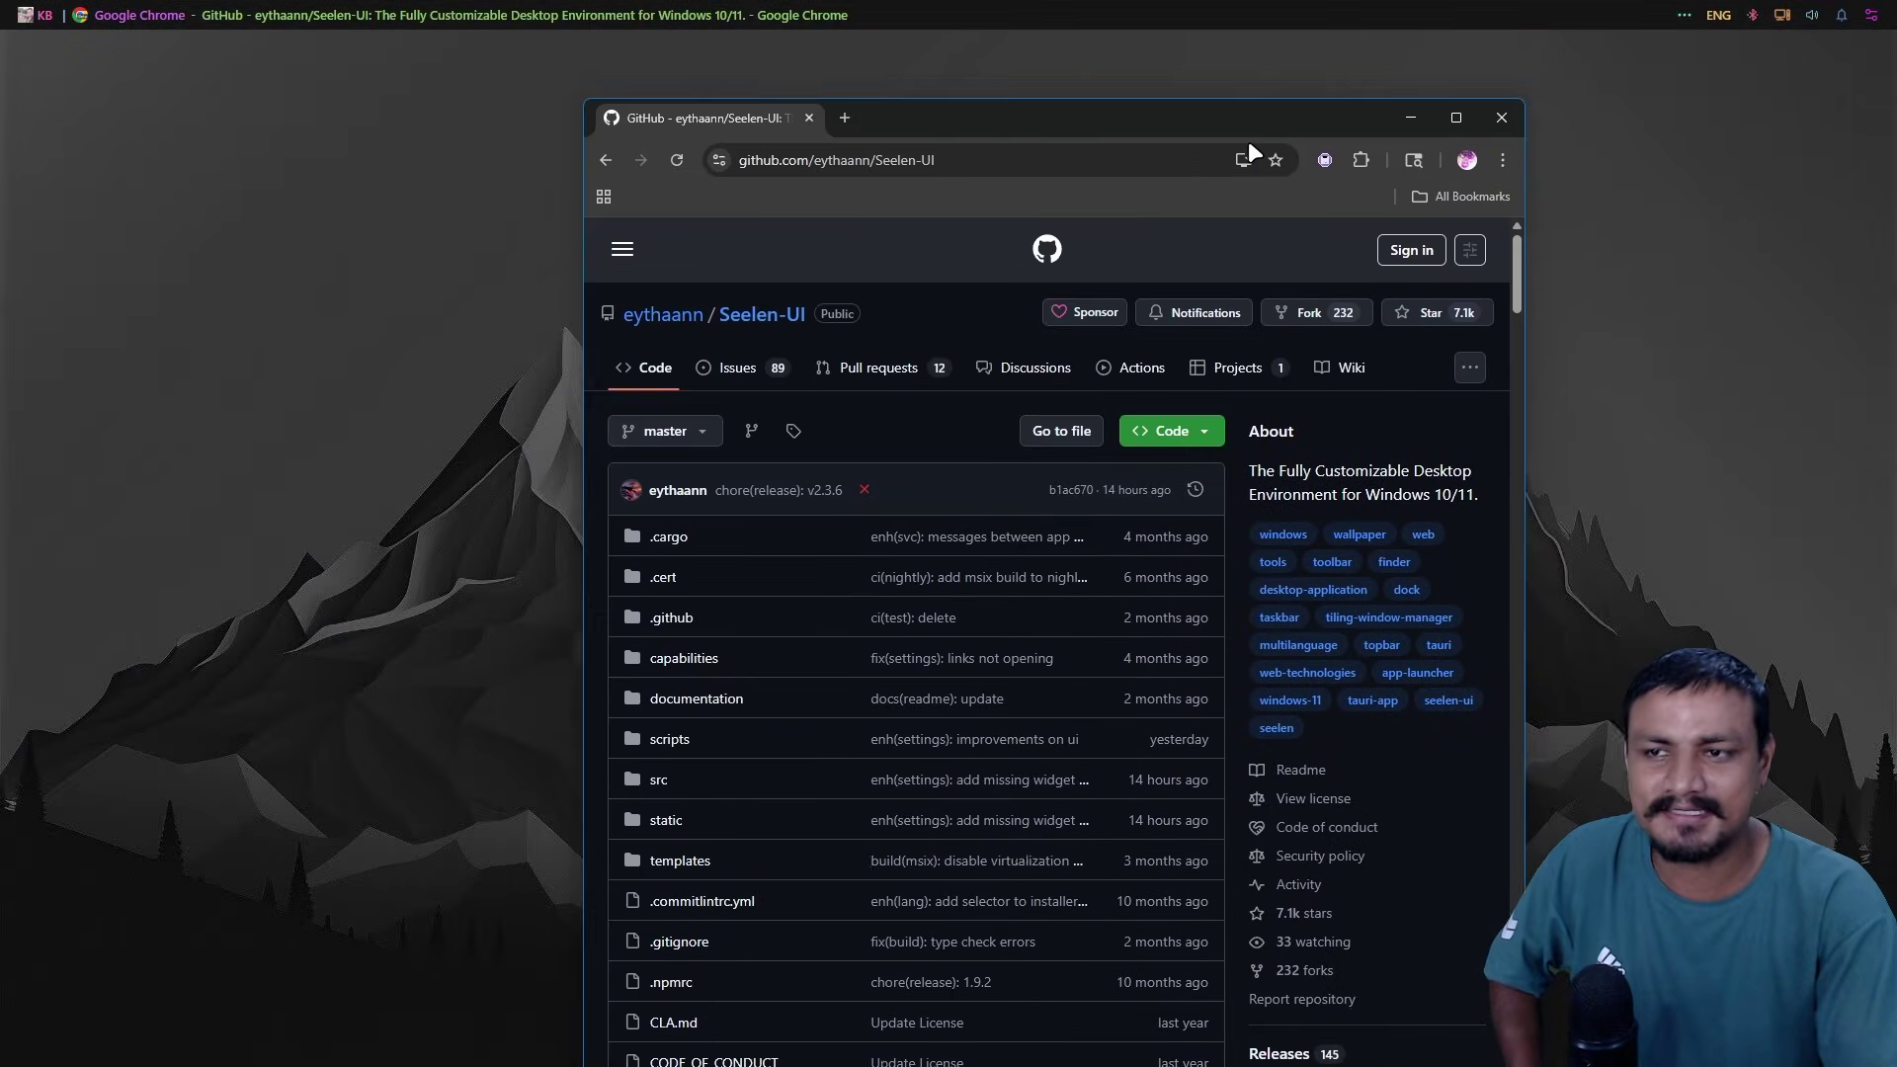
# Move the Chrome window down and left, then minimize it to reveal the mountain wallpaper.
pyautogui.moveTo(1249, 143); pyautogui.dragTo(1200, 122)
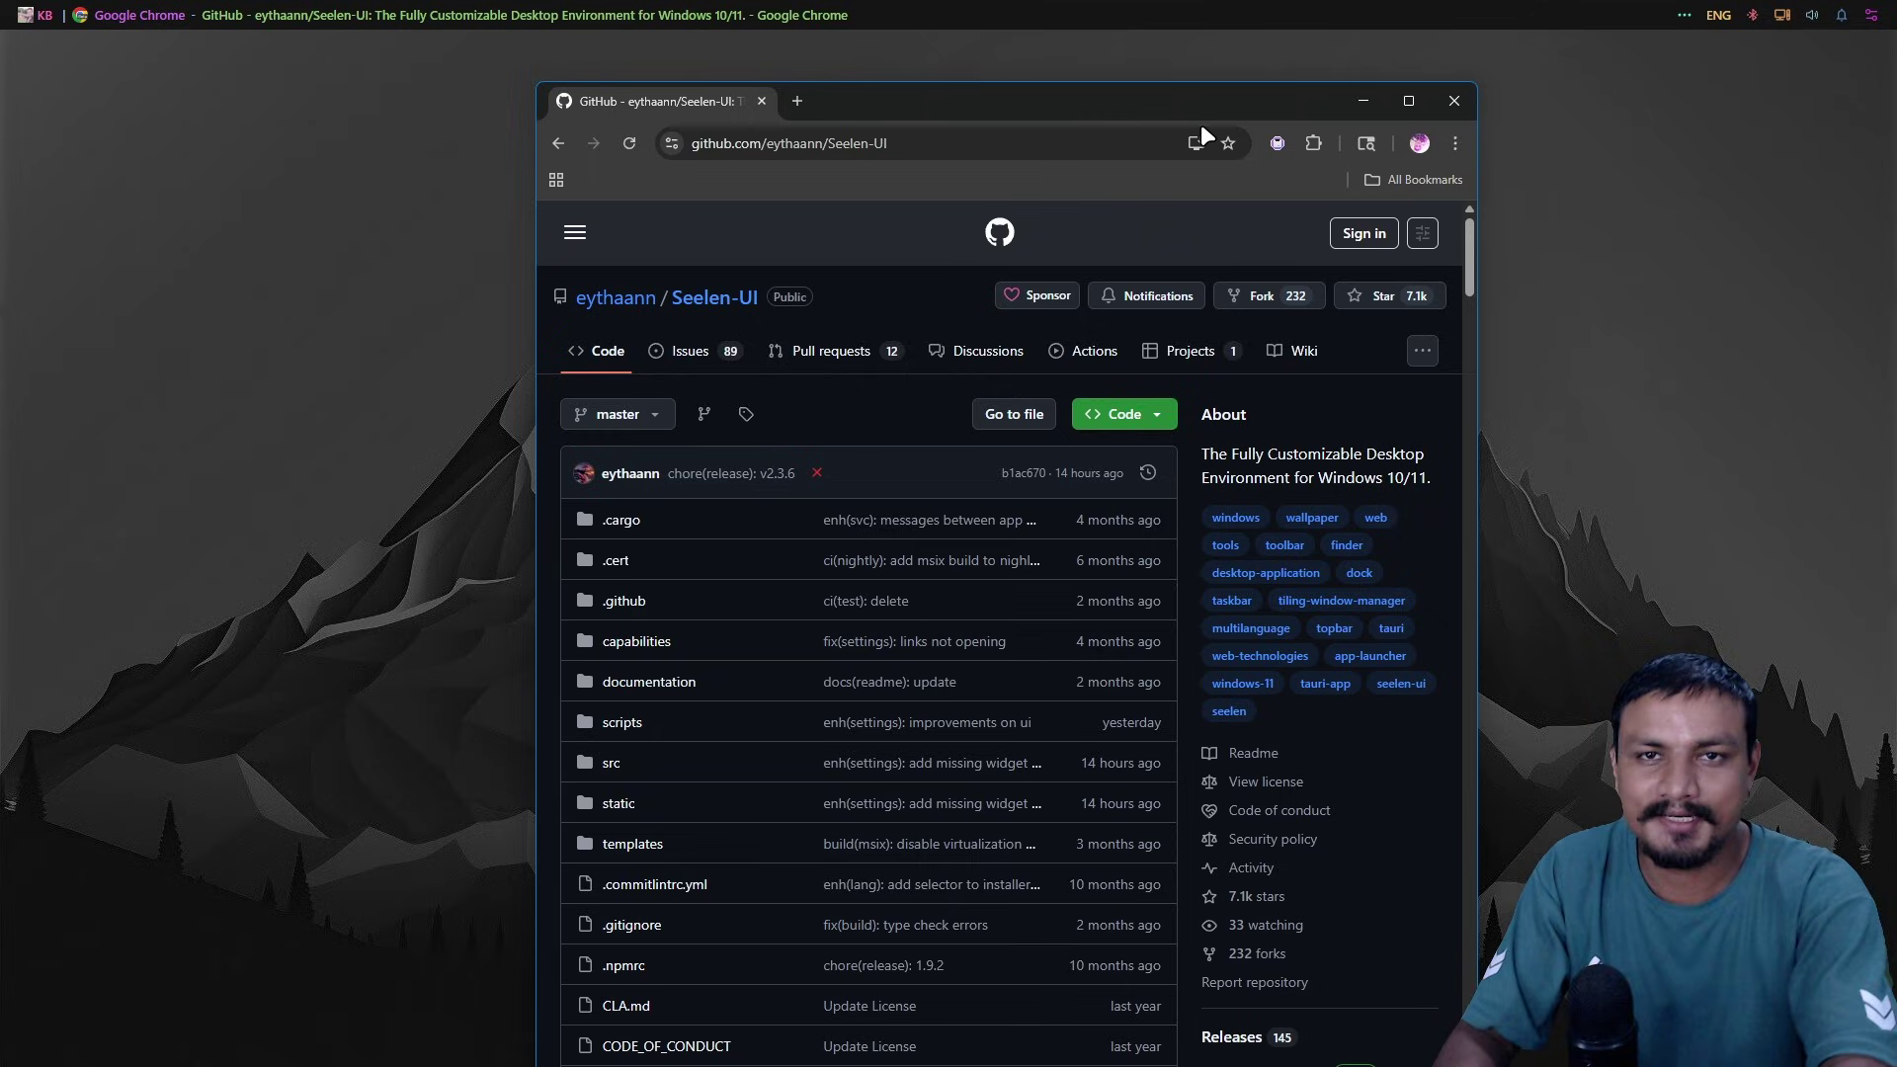
pyautogui.moveTo(1042, 105); pyautogui.dragTo(925, 176)
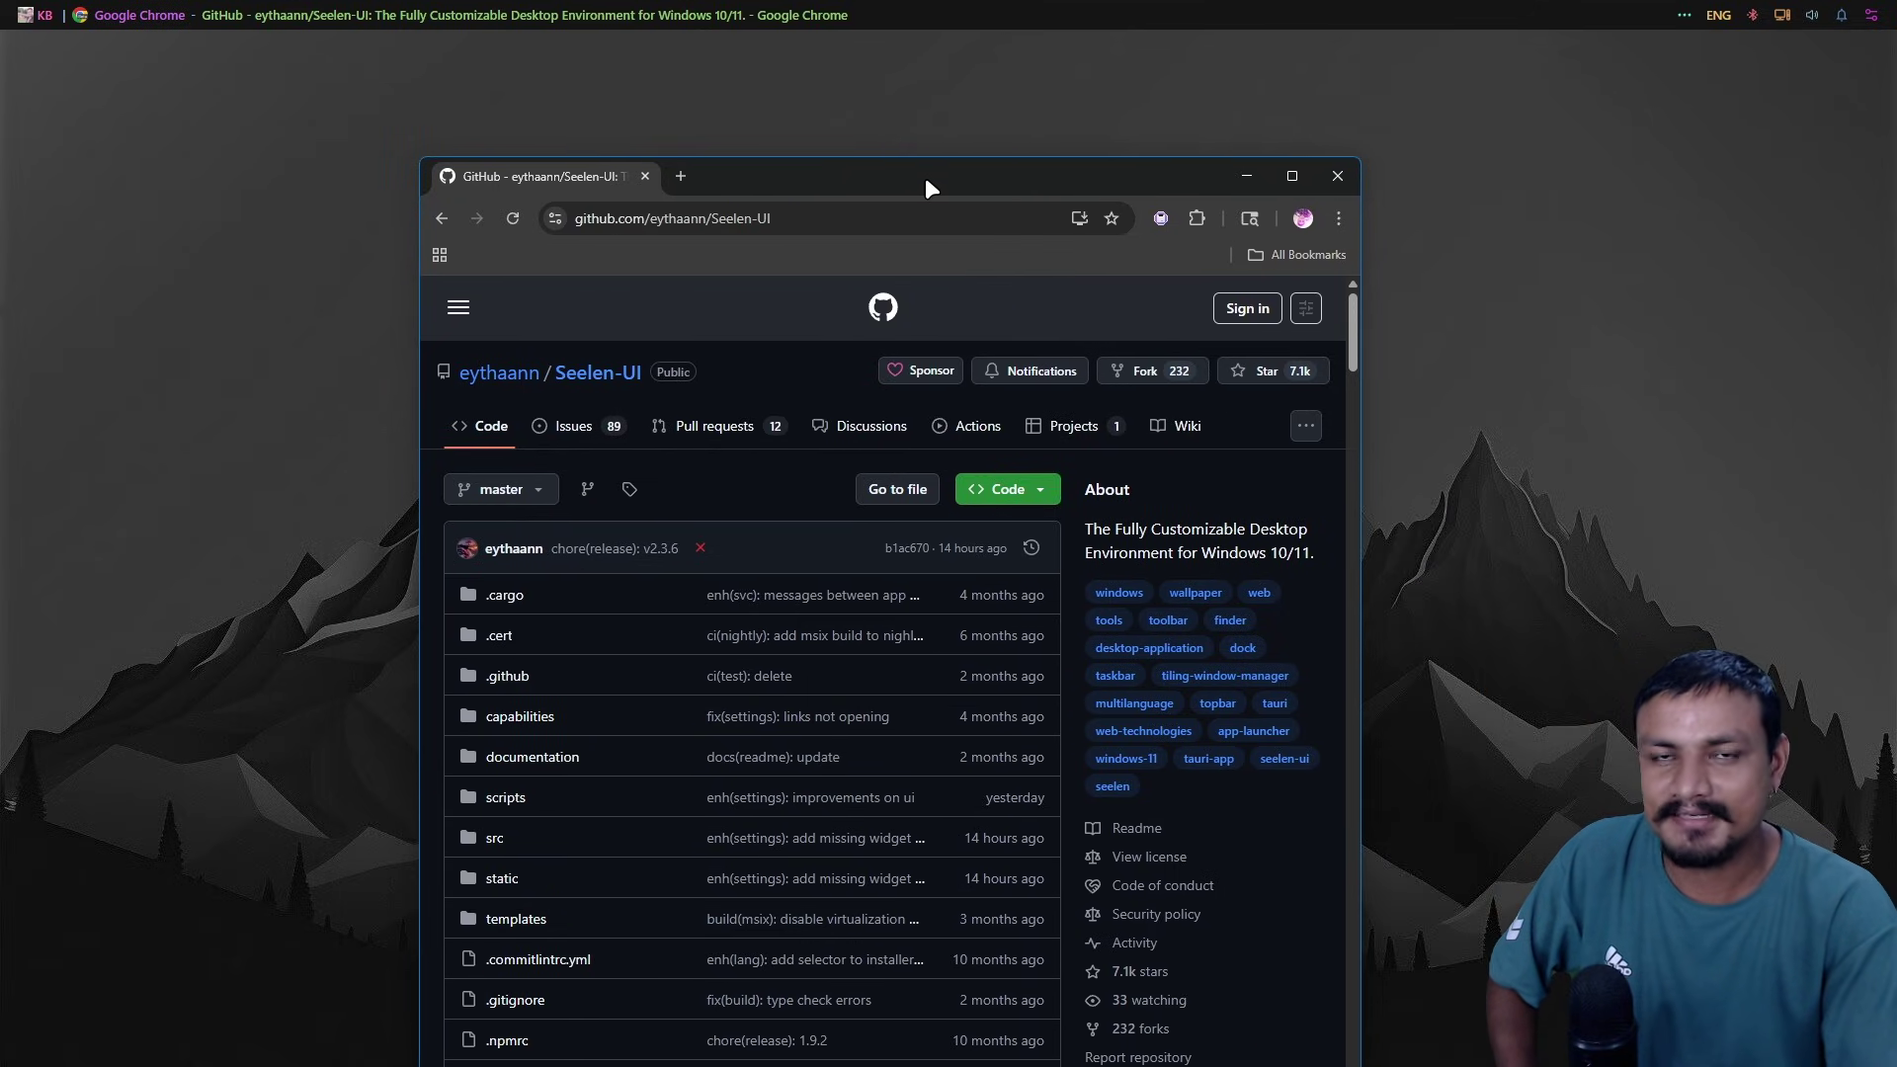
pyautogui.press('super+Down')
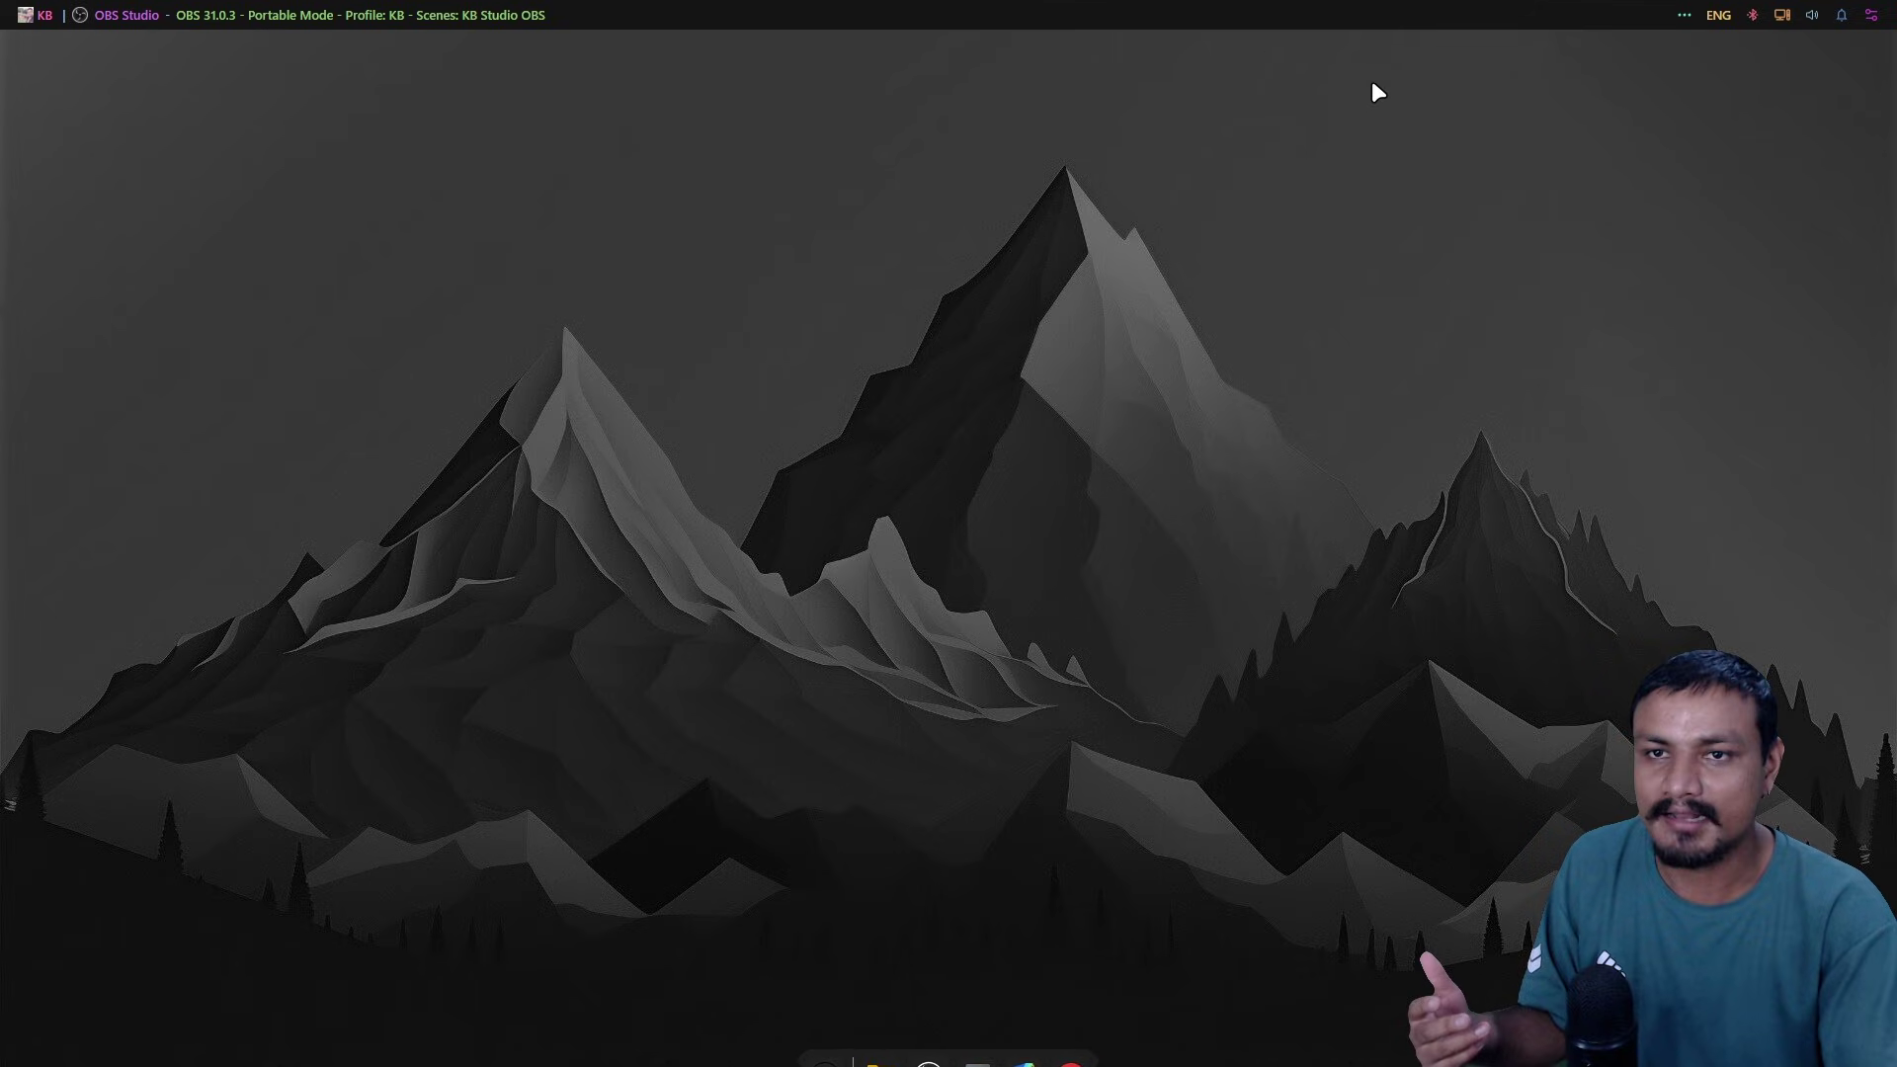
# Read through the Seelen-UI README, check the v2.3.6 release assets, then close Chrome.
pyautogui.click(1364, 12)
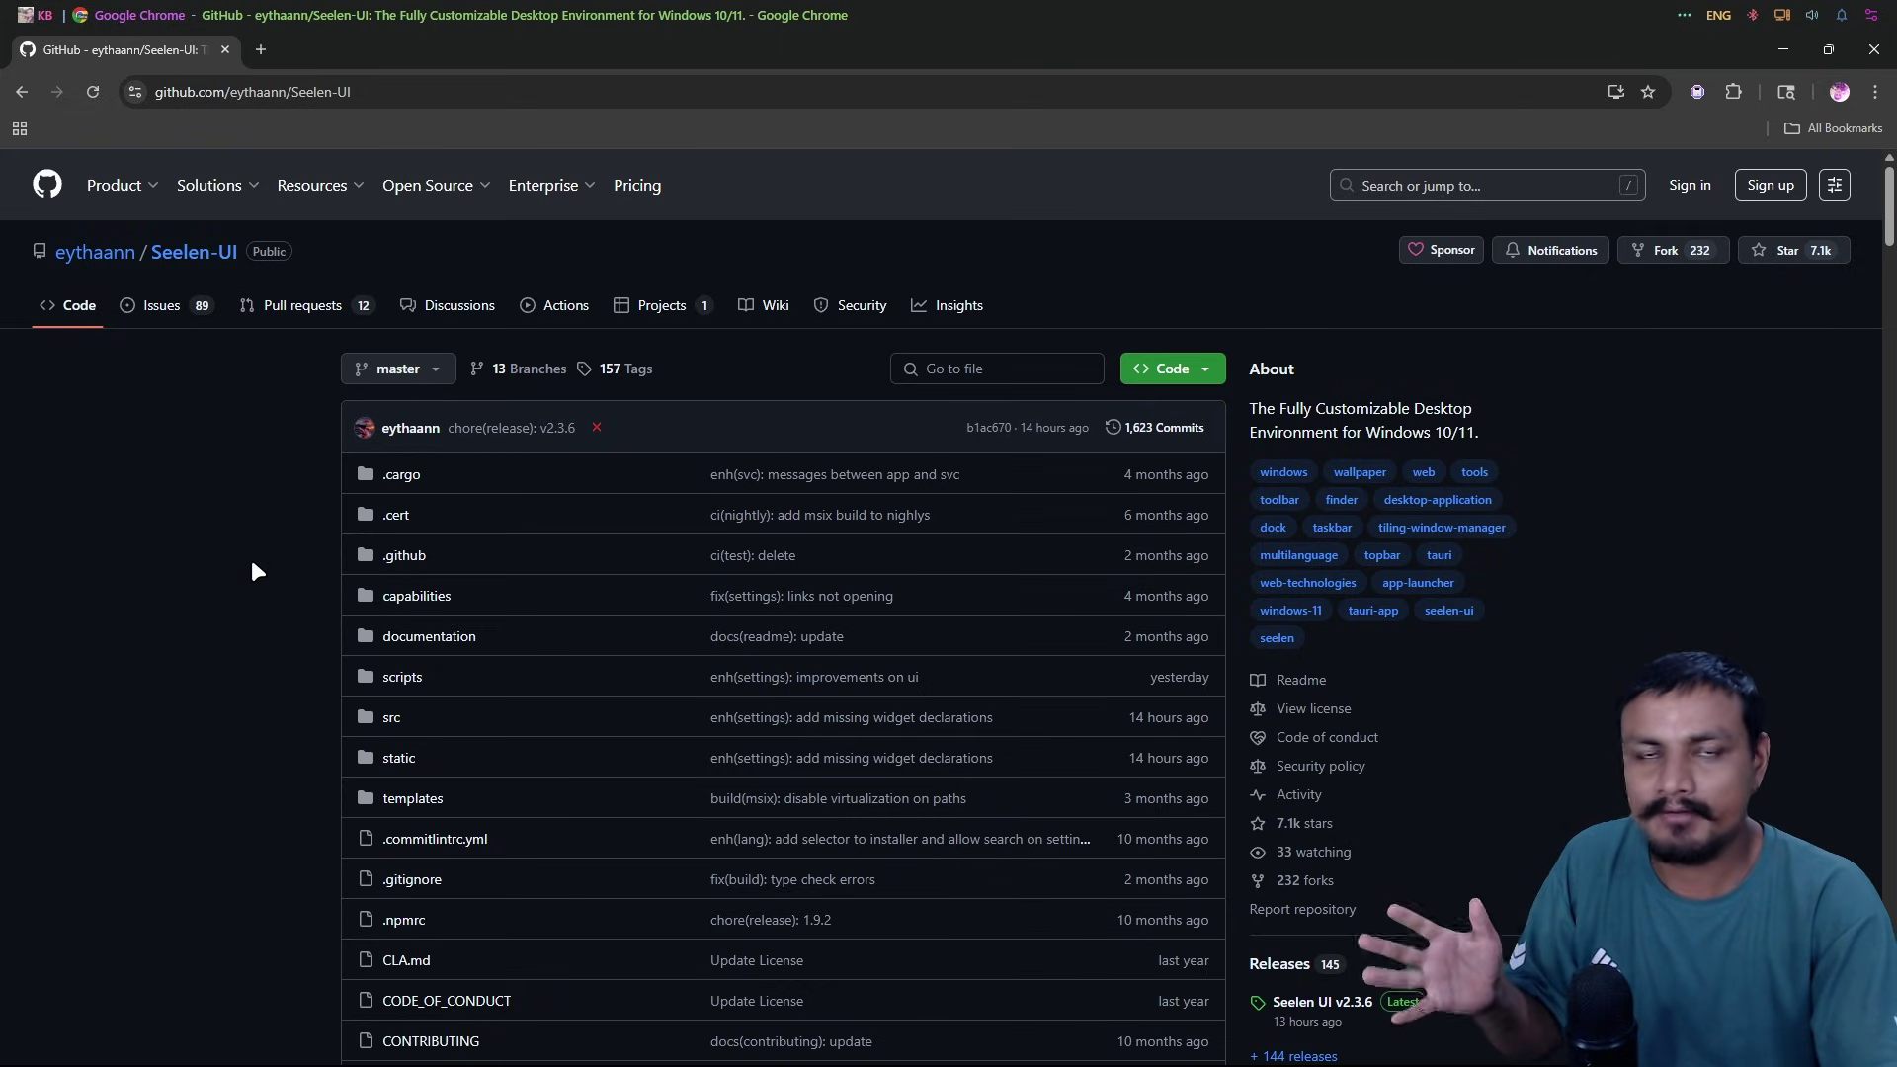
pyautogui.scroll(-3, 311, 553)
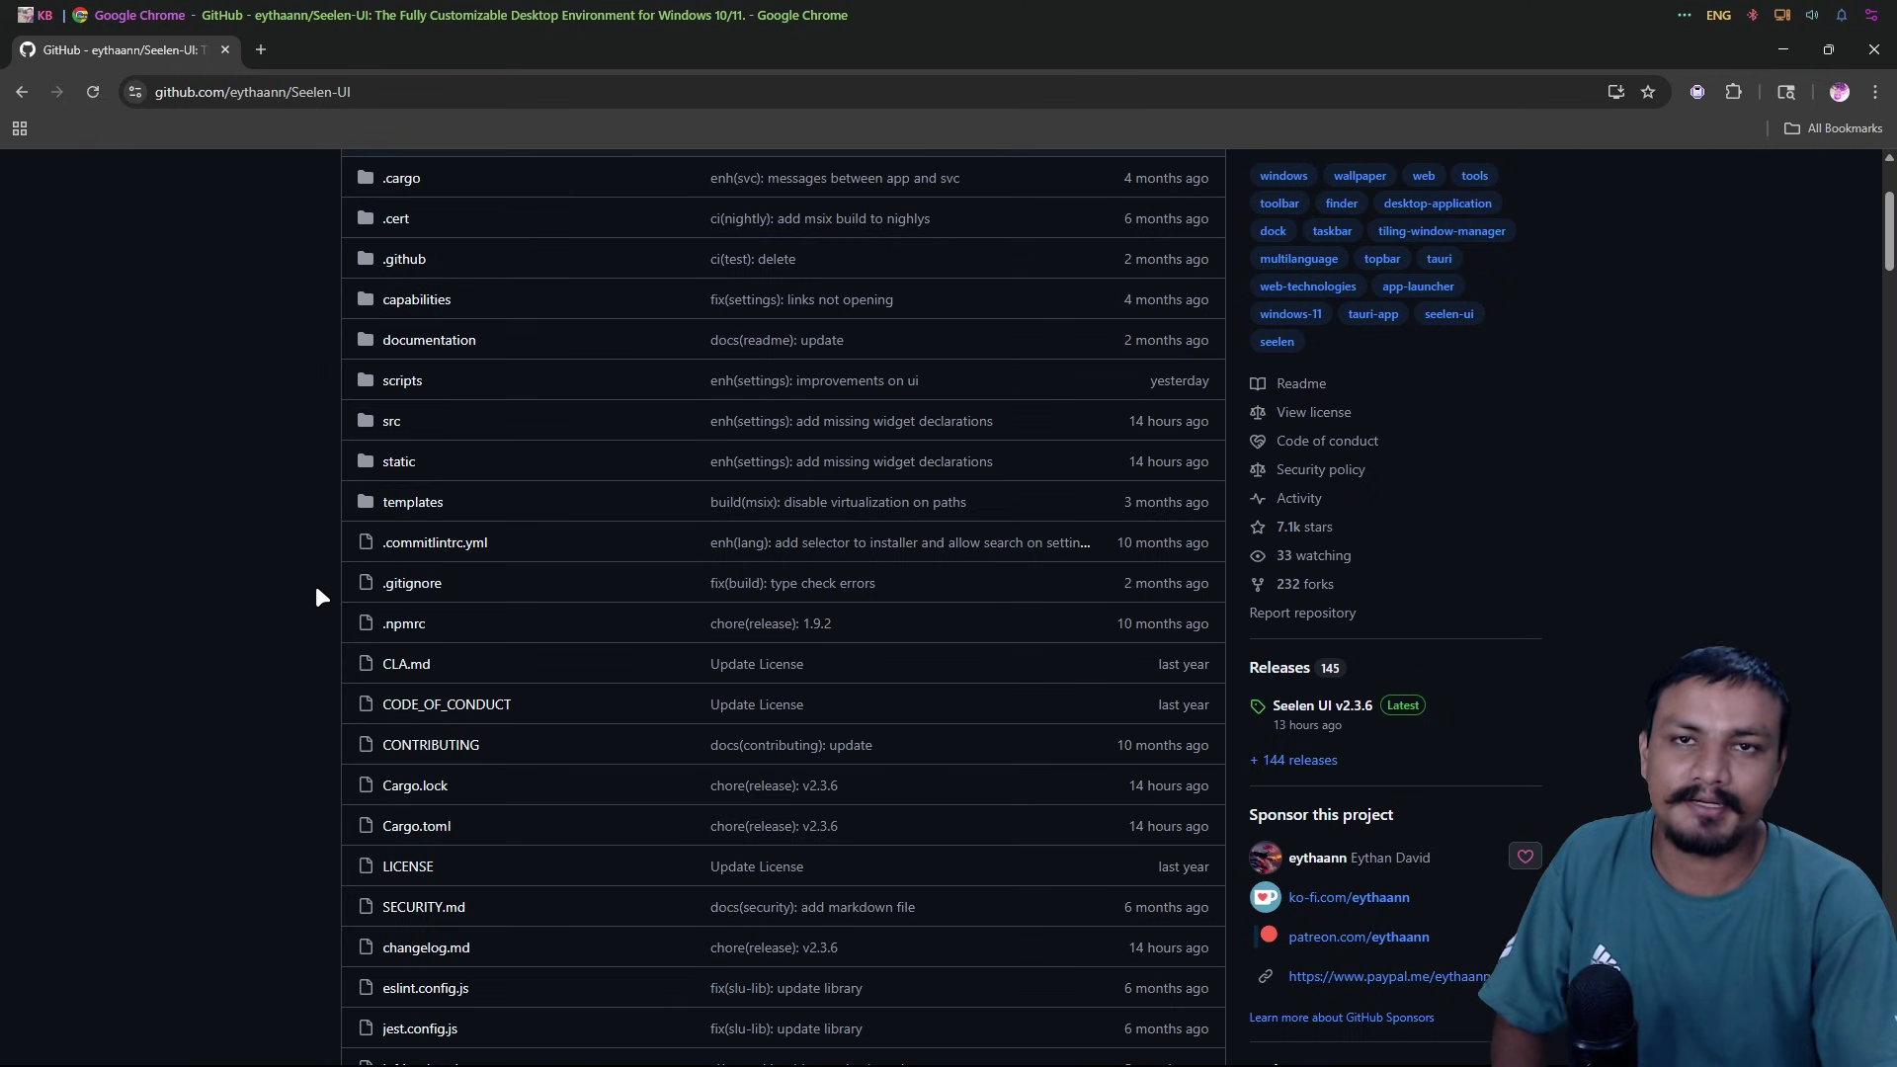
pyautogui.scroll(-10, 1211, 592)
pyautogui.scroll(-12, 1213, 620)
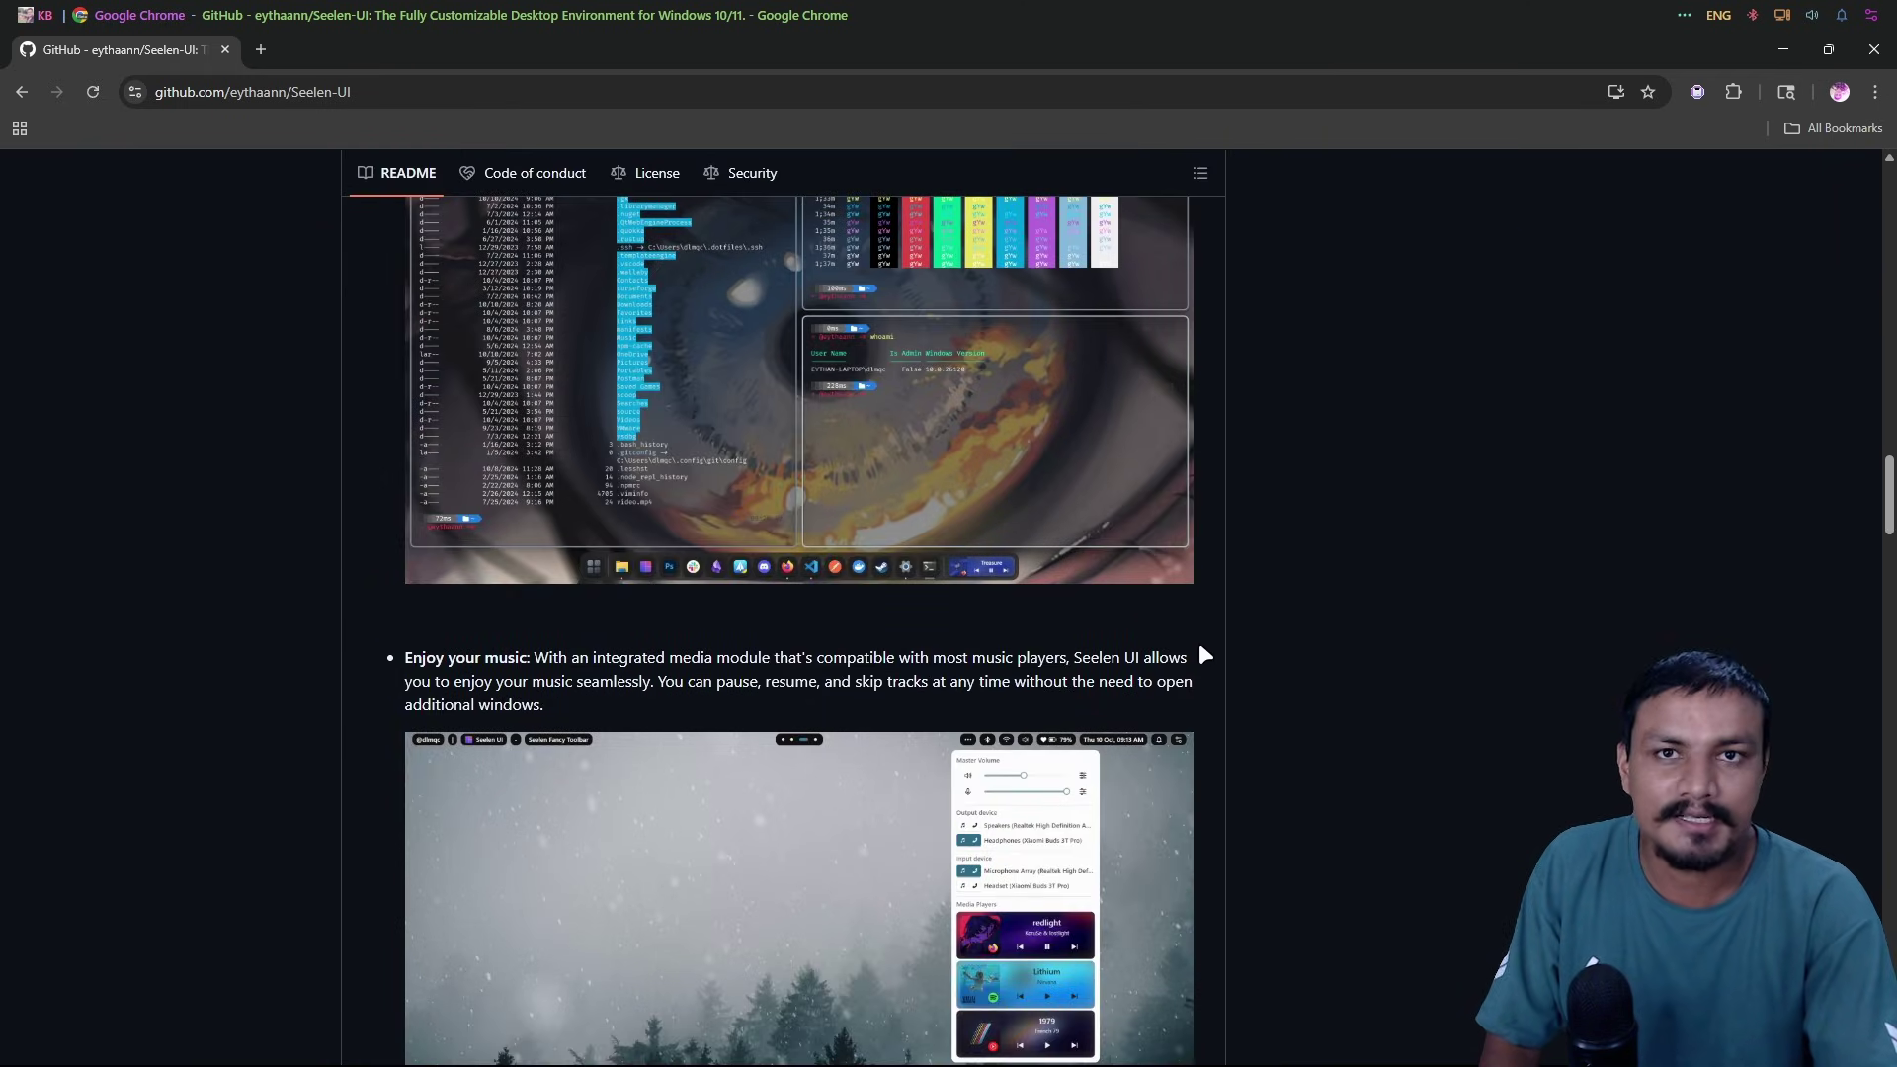
pyautogui.scroll(-3, 1199, 642)
pyautogui.scroll(15, 1199, 642)
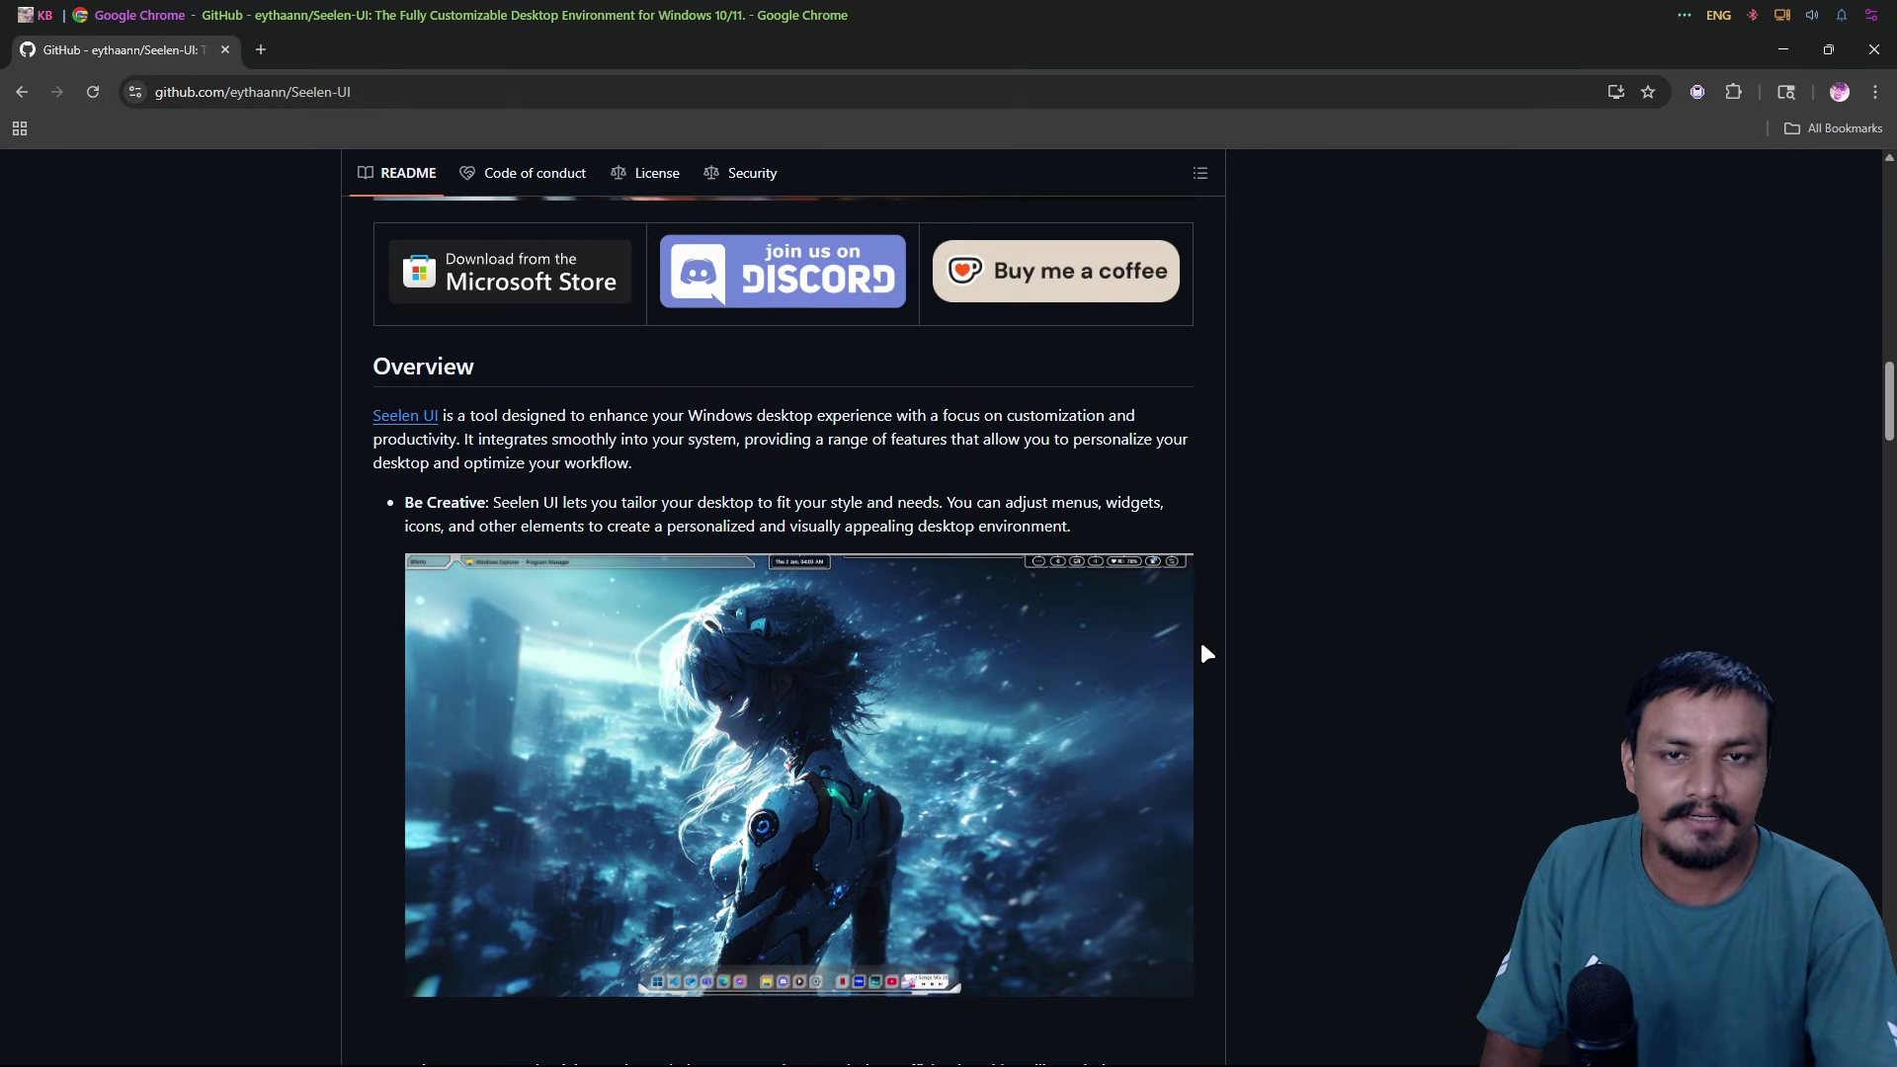
pyautogui.scroll(3, 1203, 647)
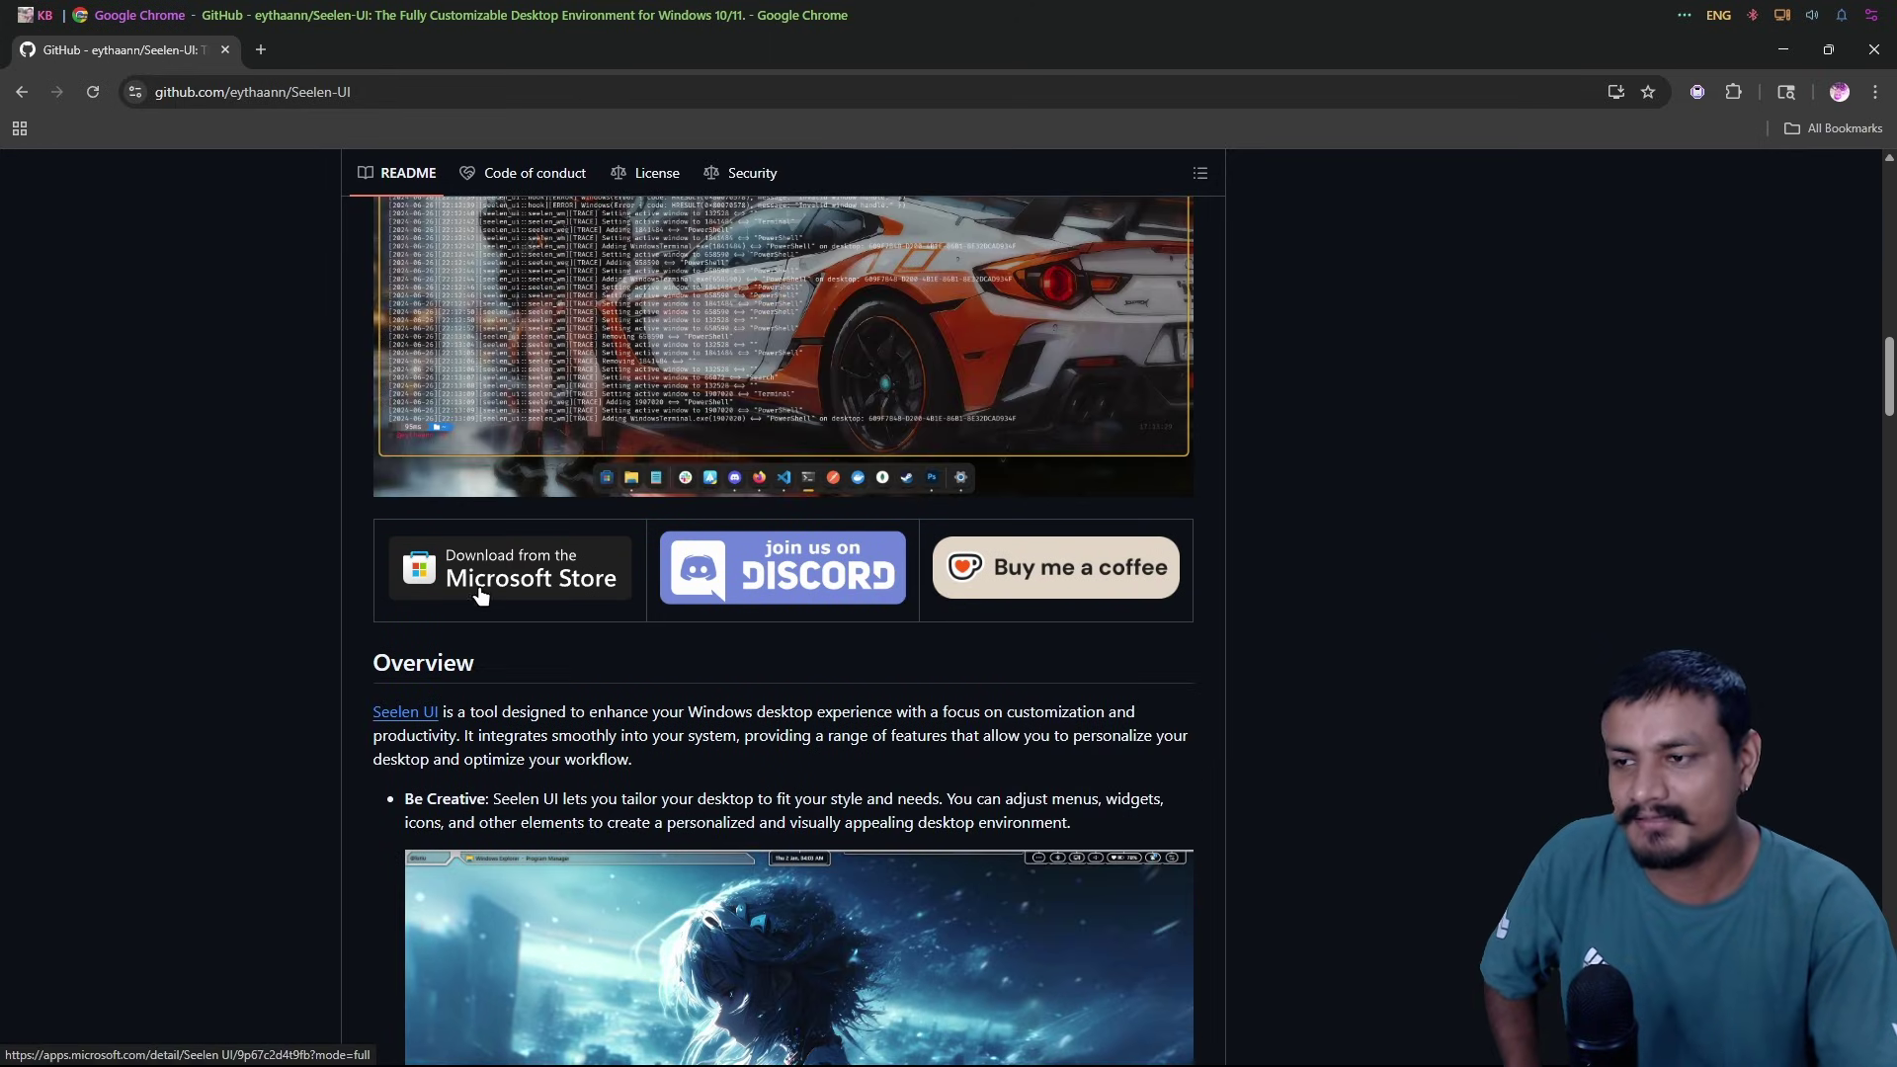
pyautogui.scroll(15, 1509, 644)
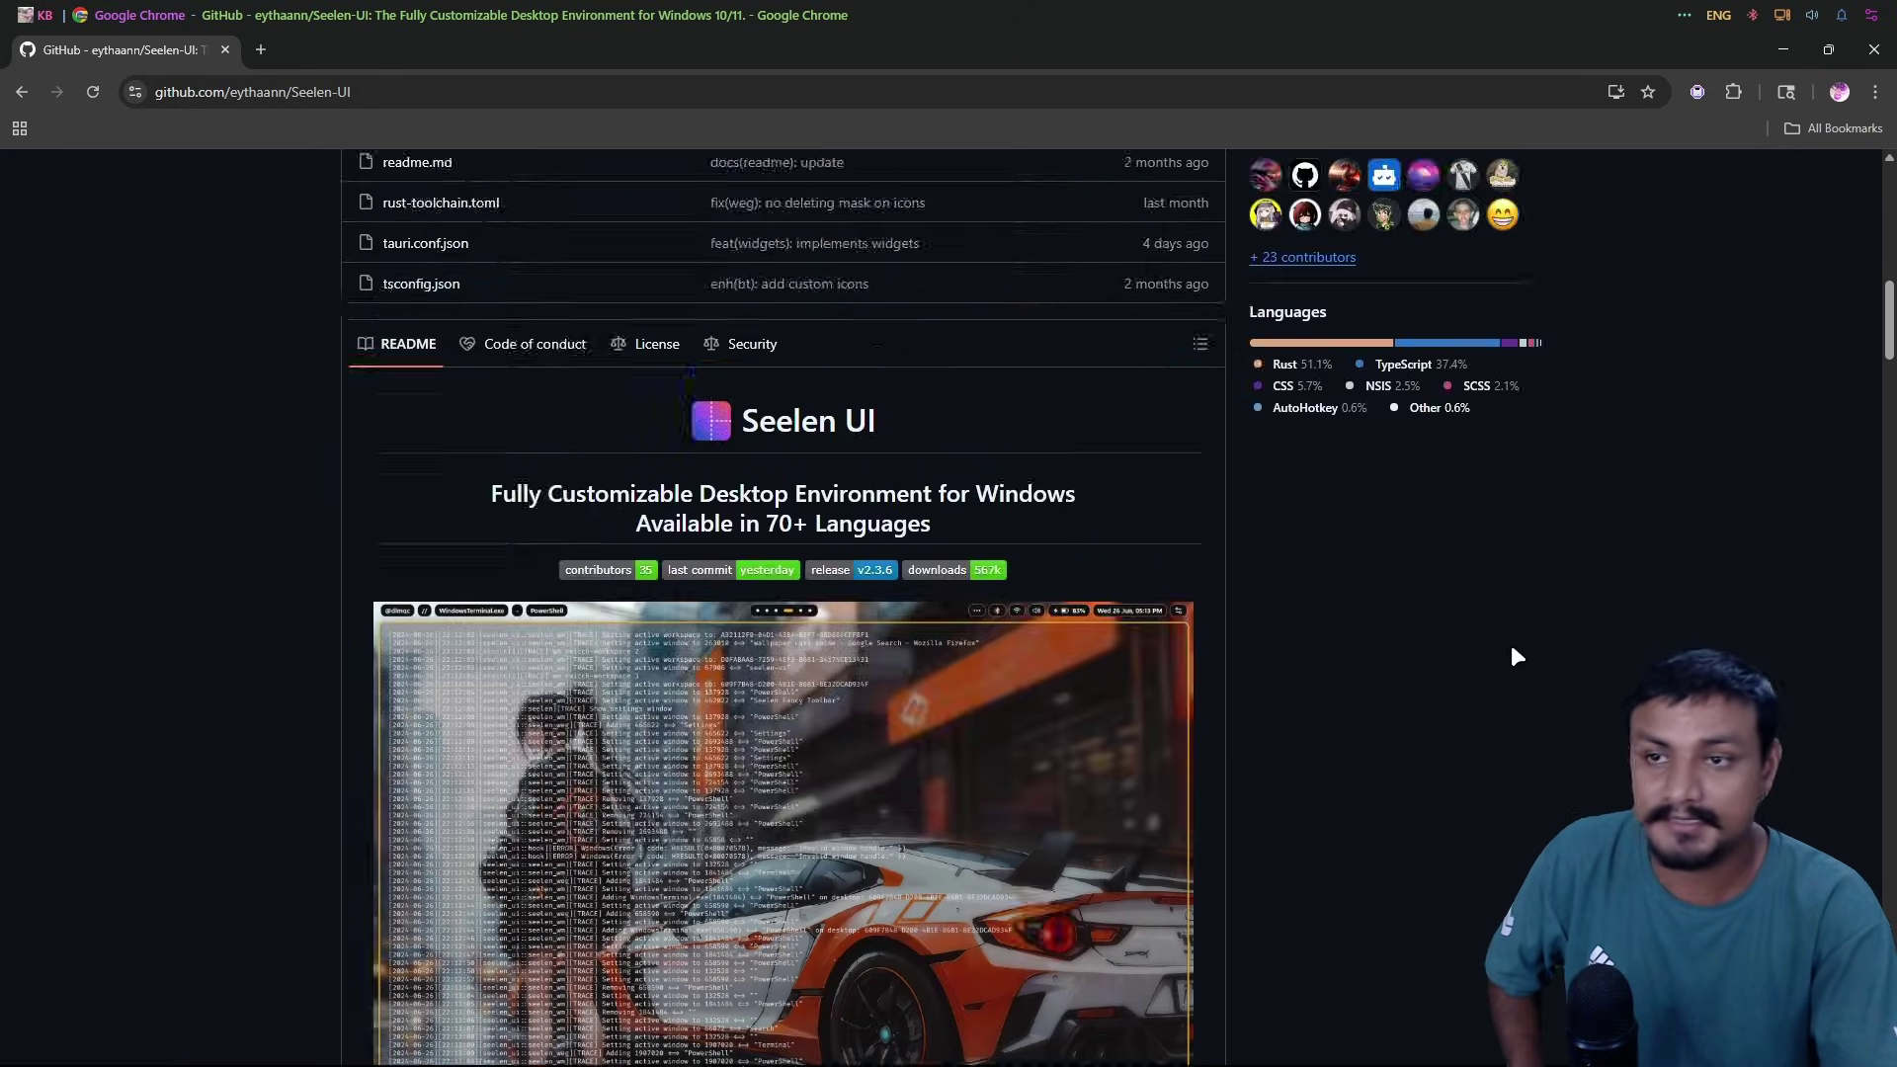
pyautogui.scroll(3, 1465, 447)
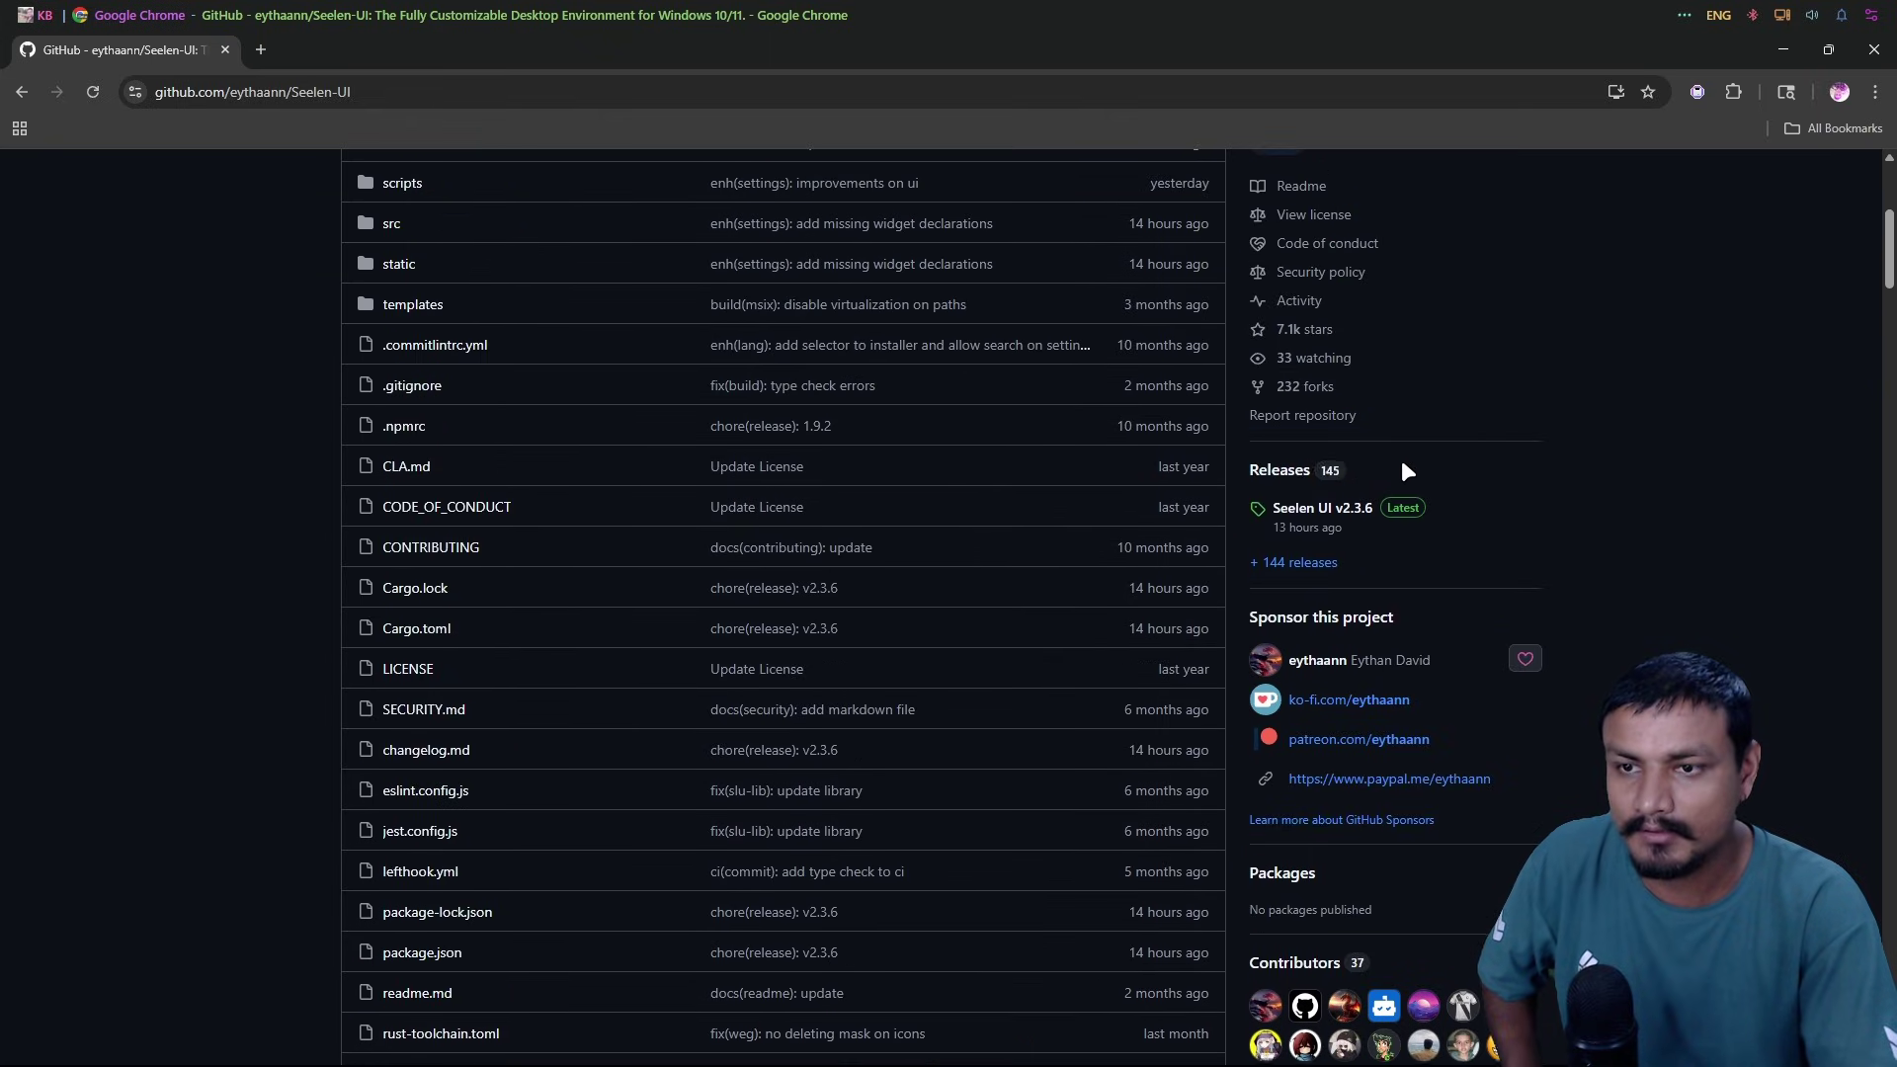
pyautogui.click(1277, 470)
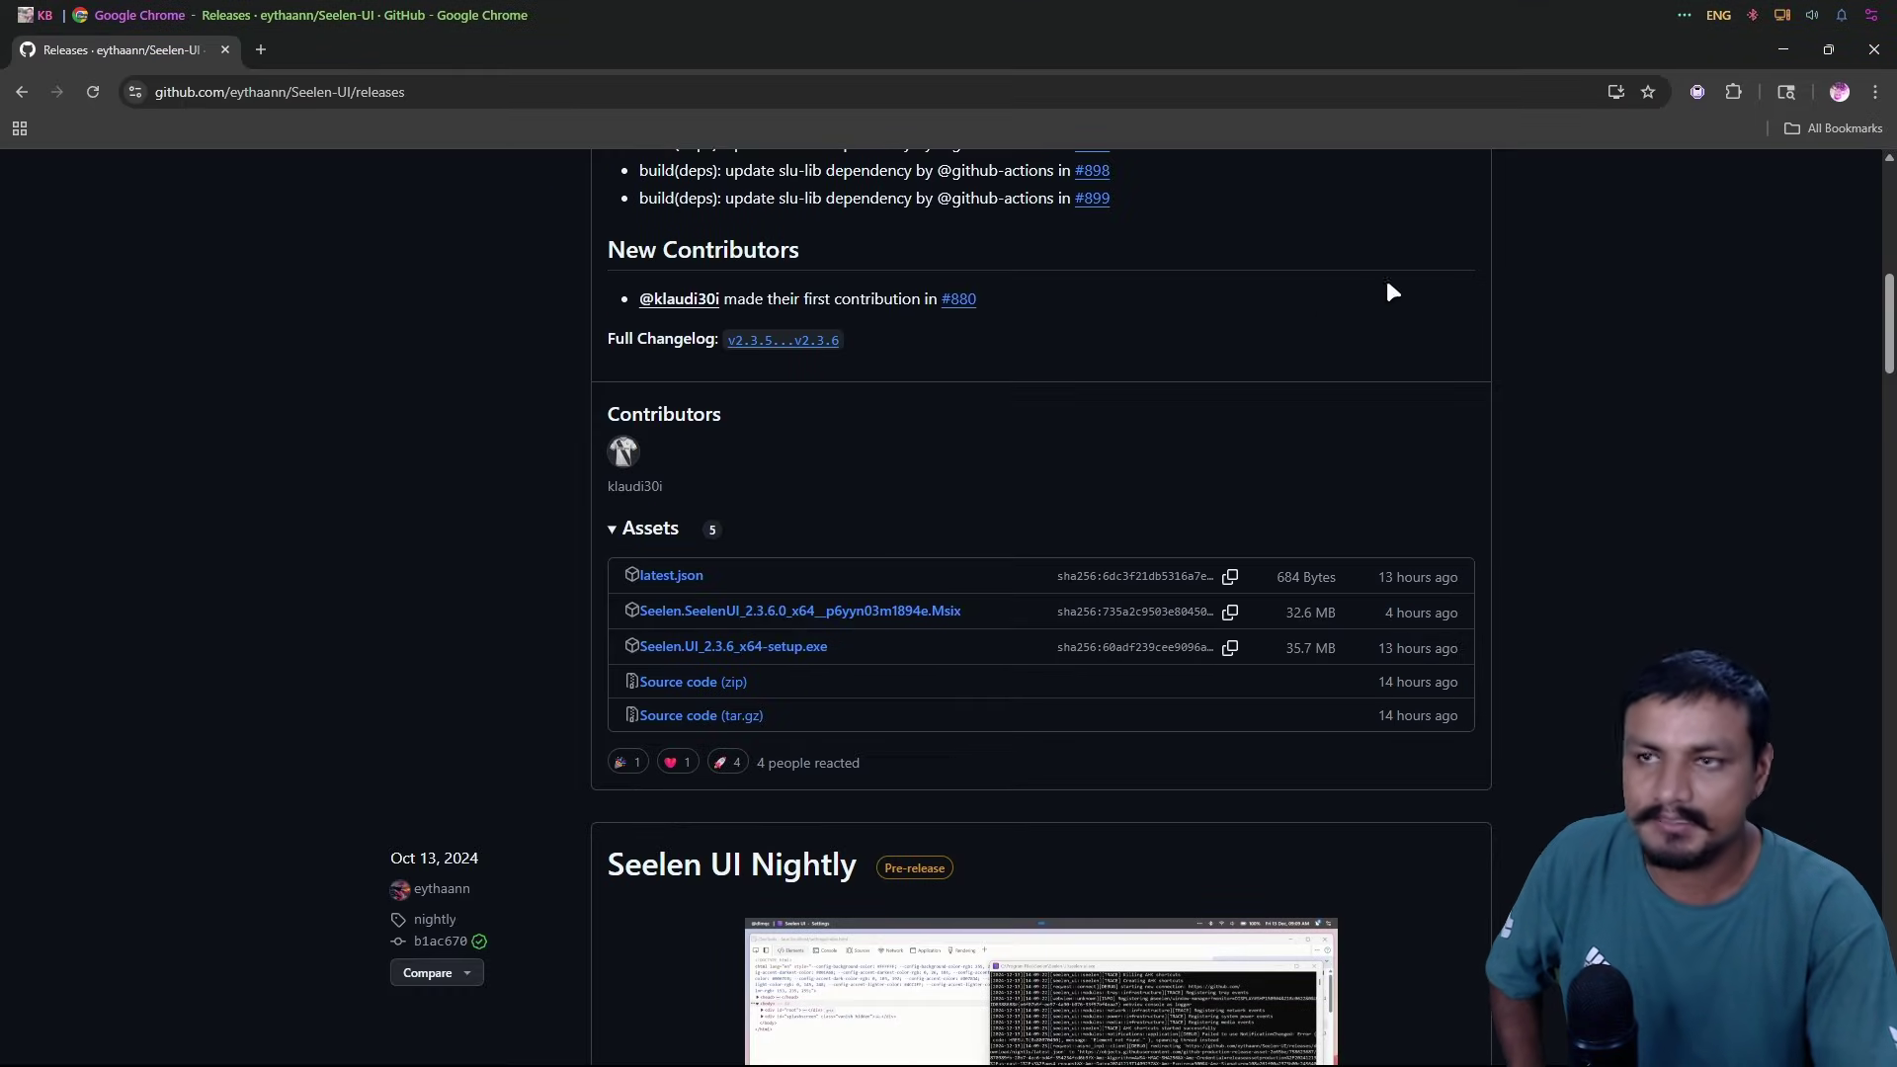
pyautogui.click(1873, 49)
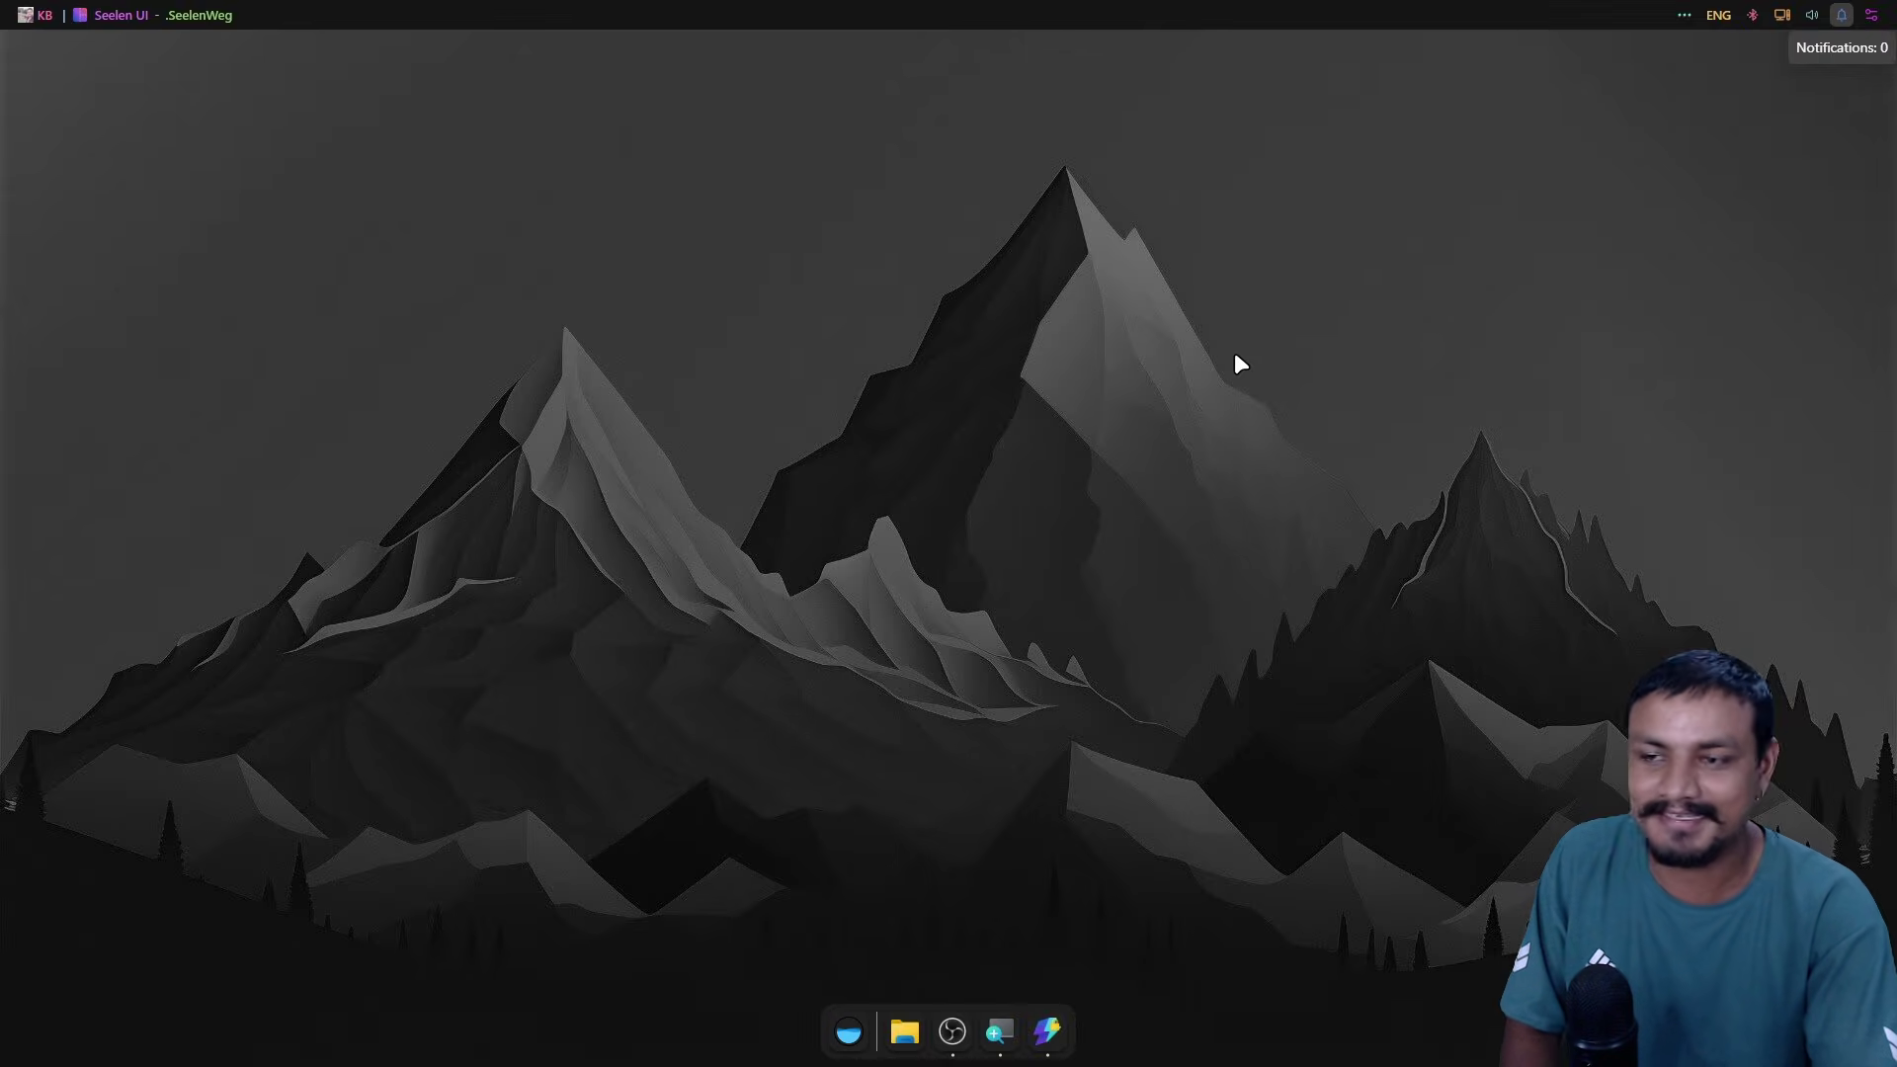
# Open Seelen UI settings from the toolbar's context menu and go to Resources.
pyautogui.click(1131, 453)
pyautogui.click(861, 1023)
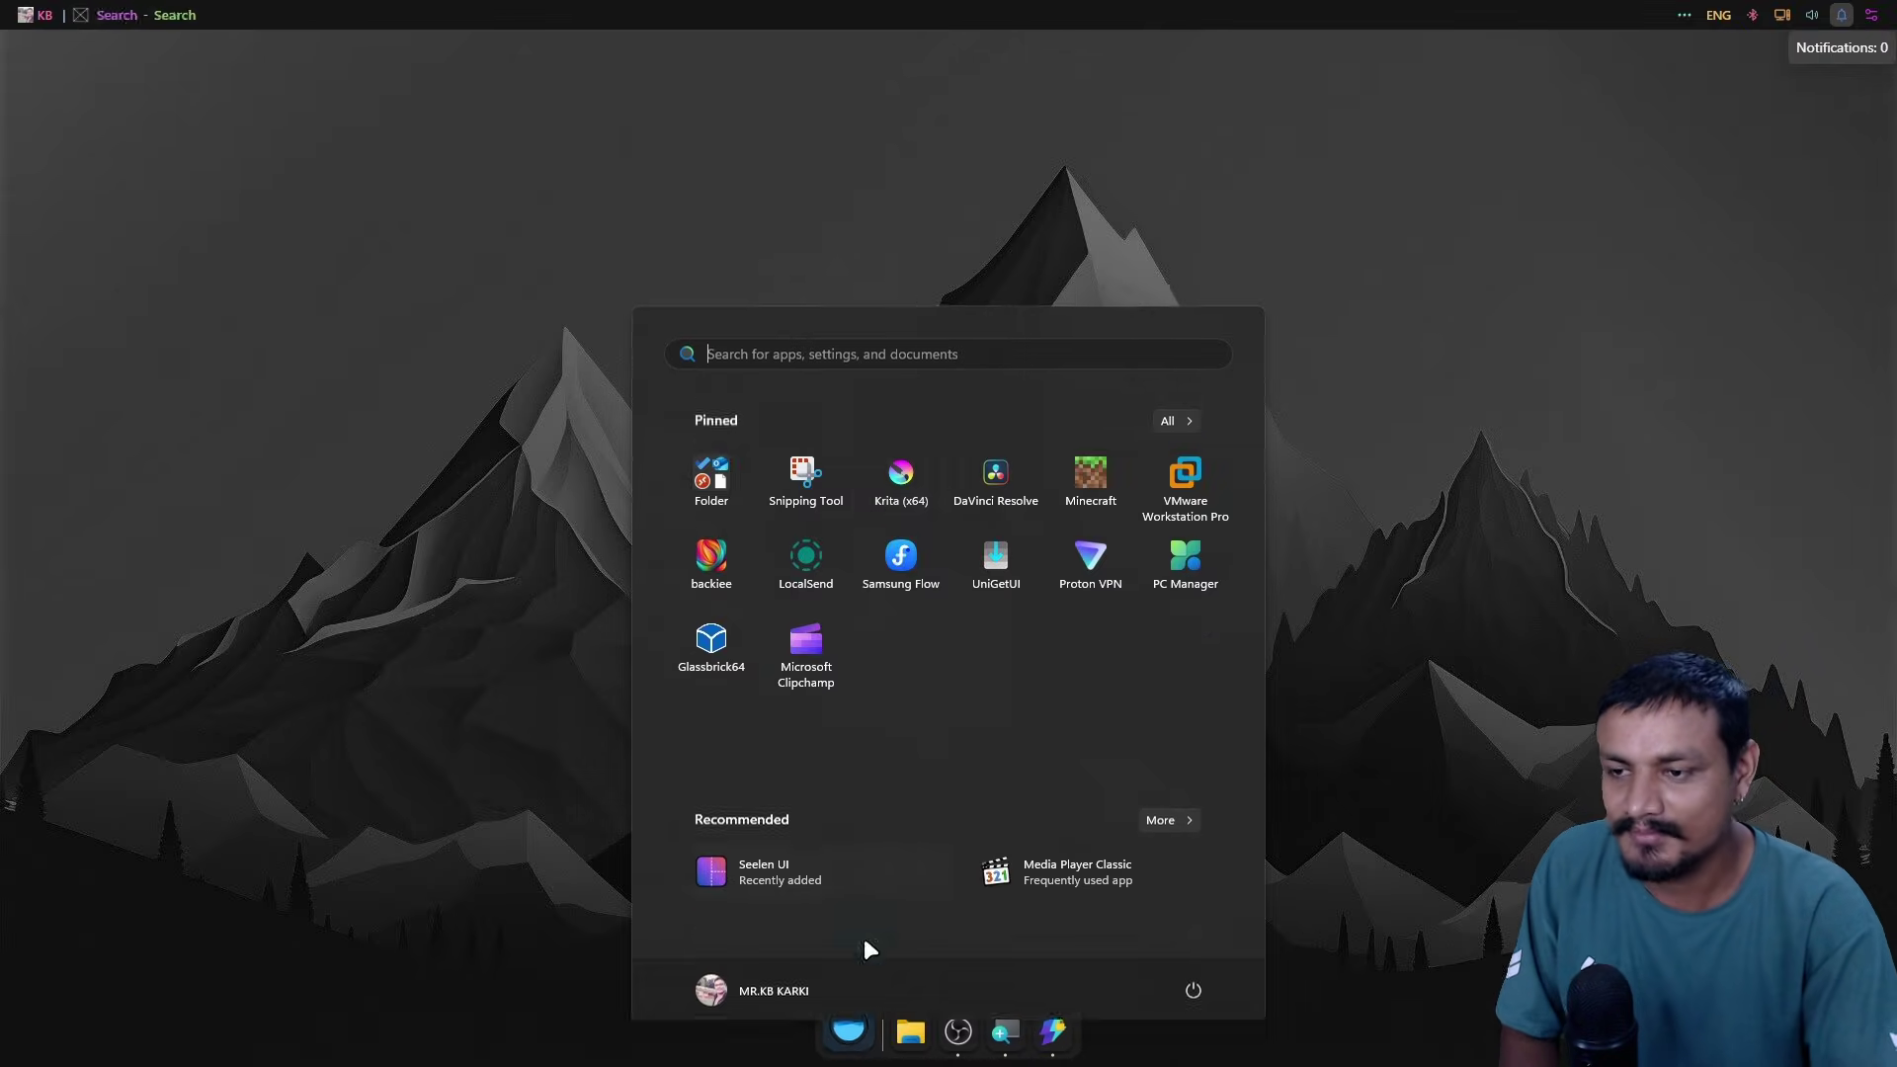
pyautogui.rightClick(889, 15)
pyautogui.click(956, 168)
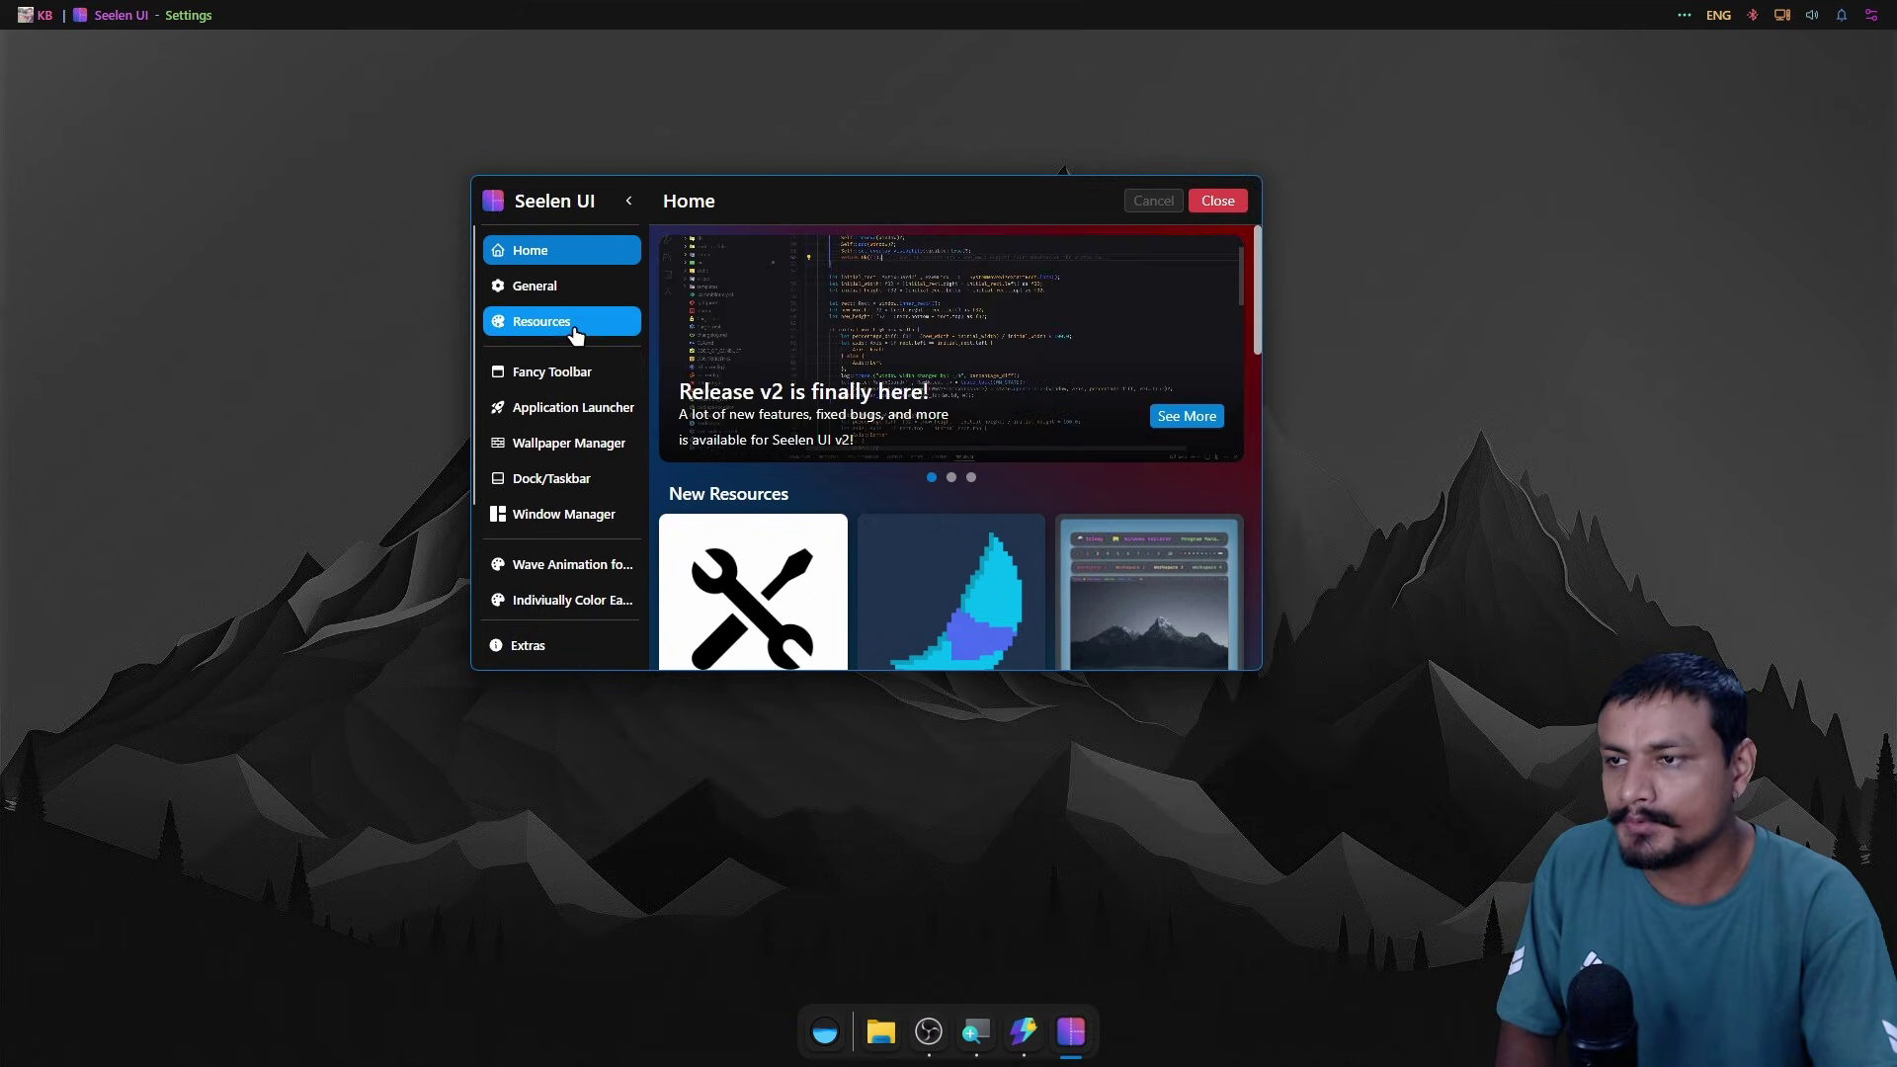
pyautogui.click(565, 324)
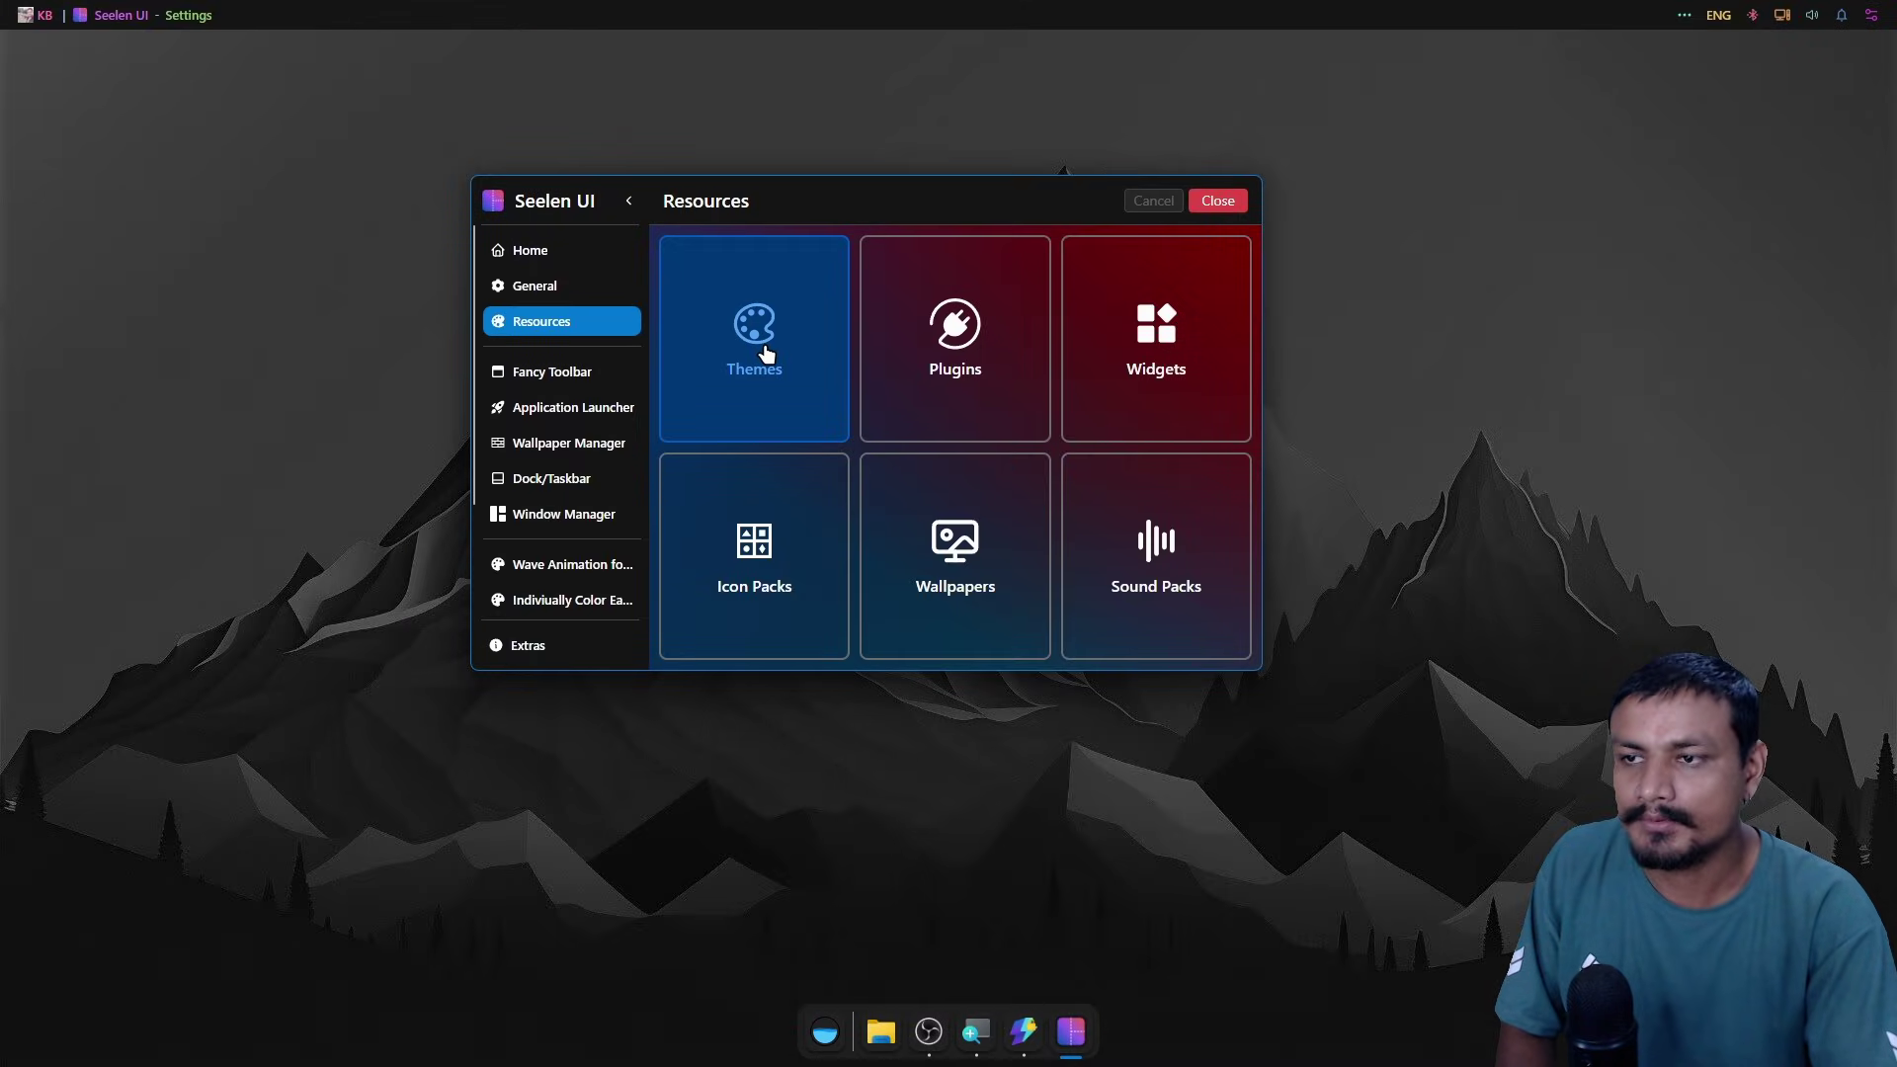
# Browse the installed Themes list and open the seelen.io 'Discover more resources' catalogue.
pyautogui.click(765, 353)
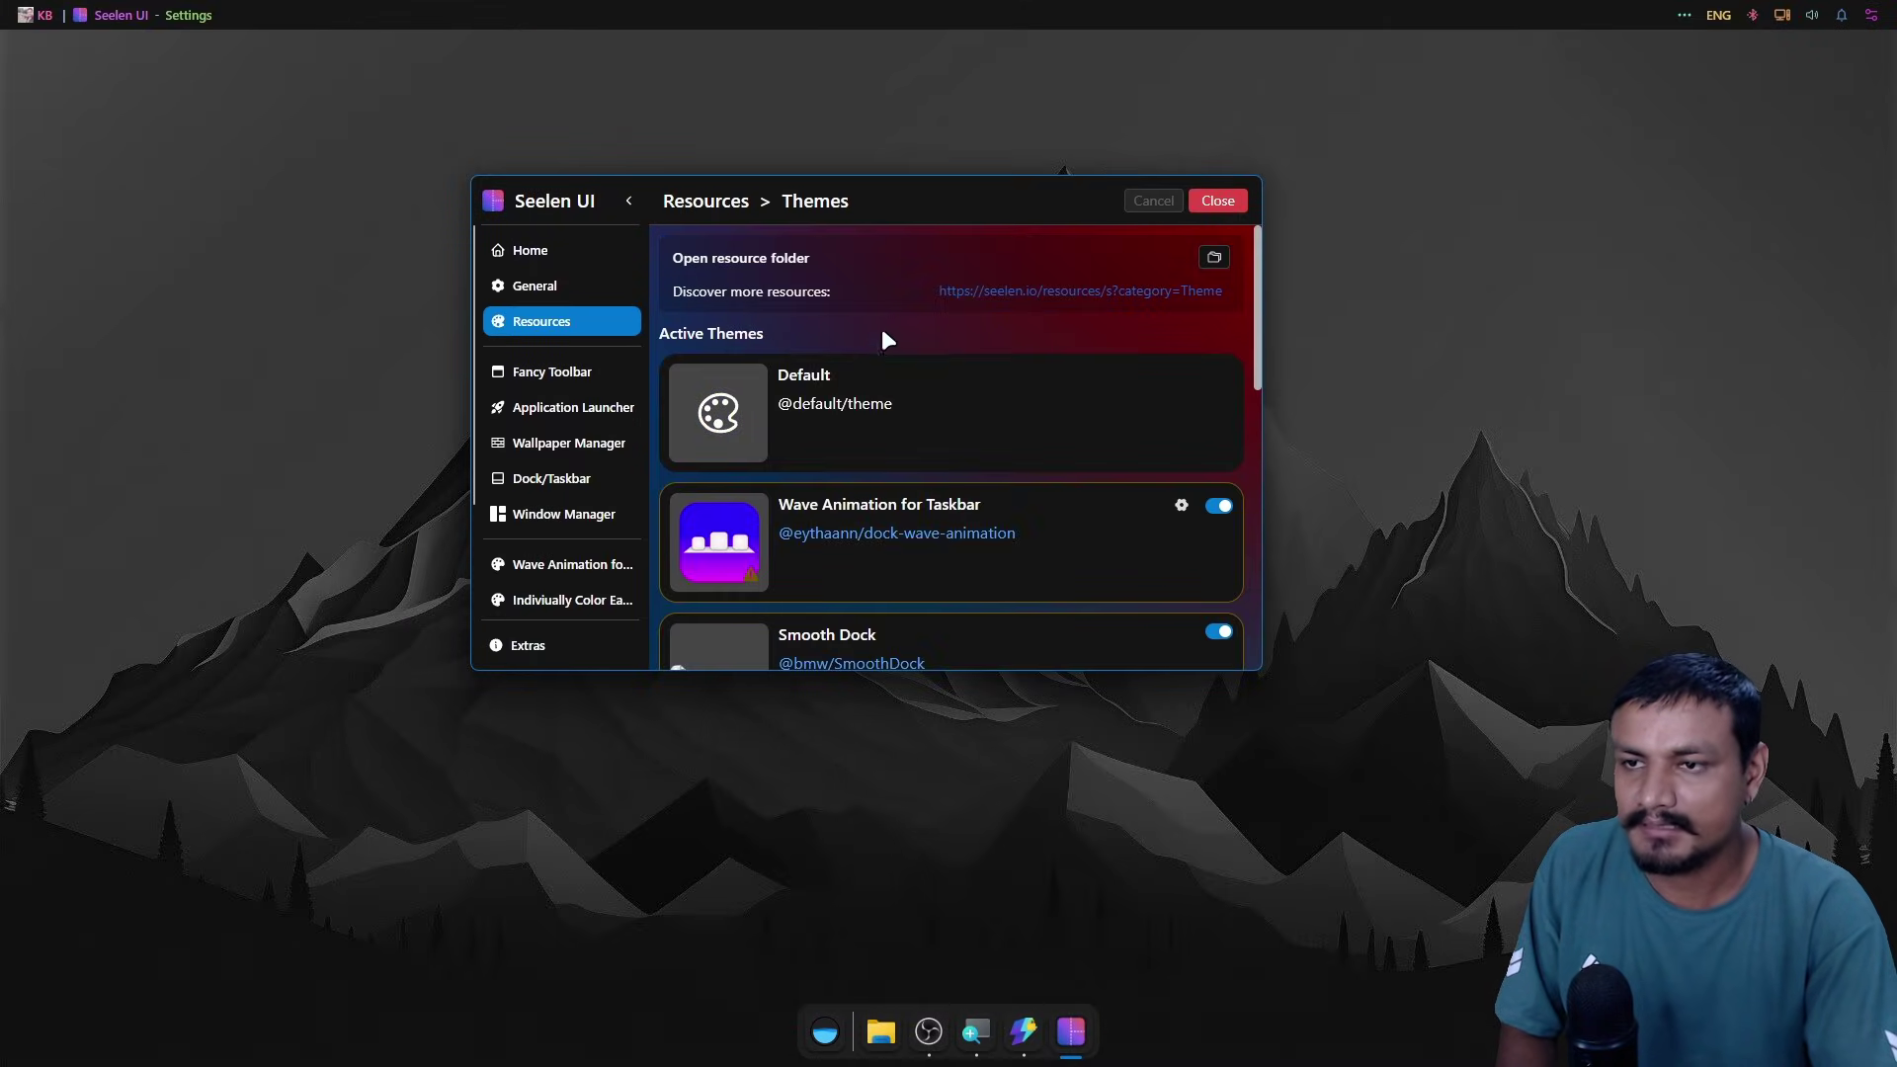
pyautogui.scroll(-6, 880, 489)
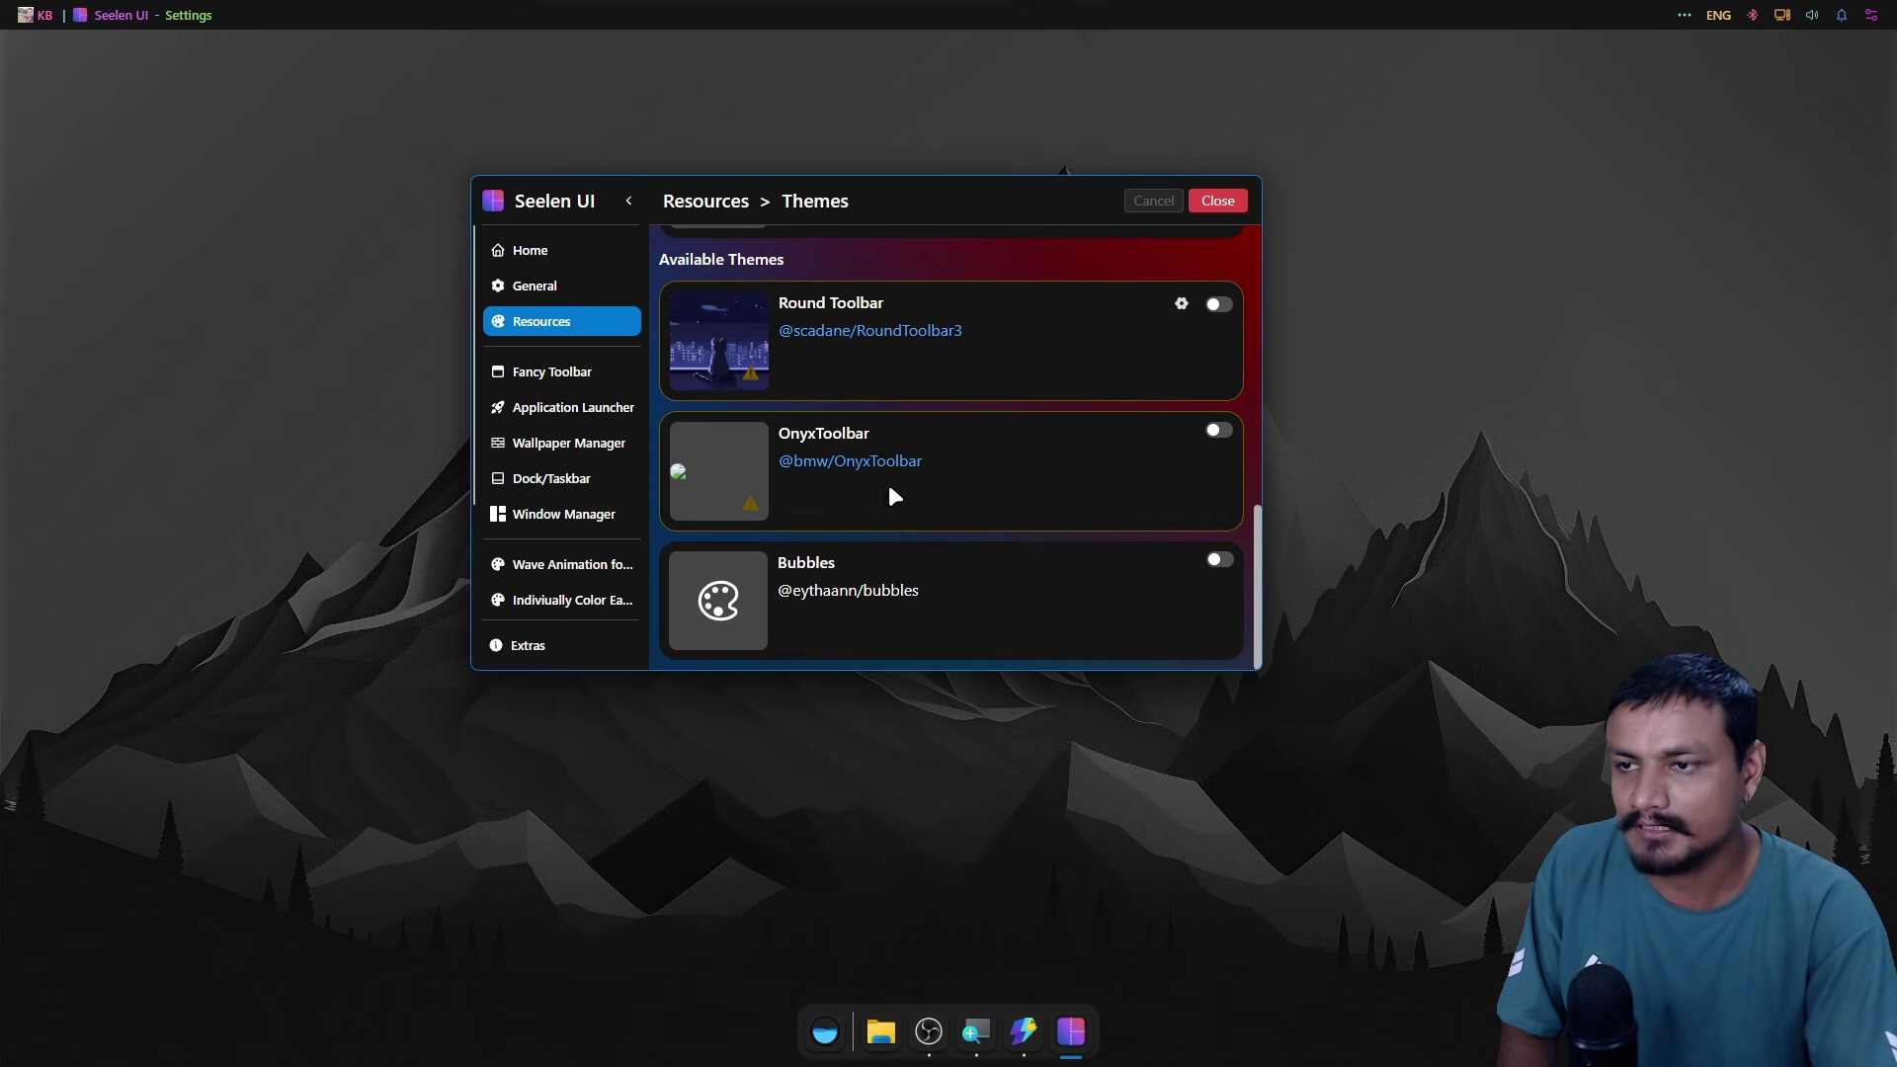
pyautogui.scroll(6, 898, 492)
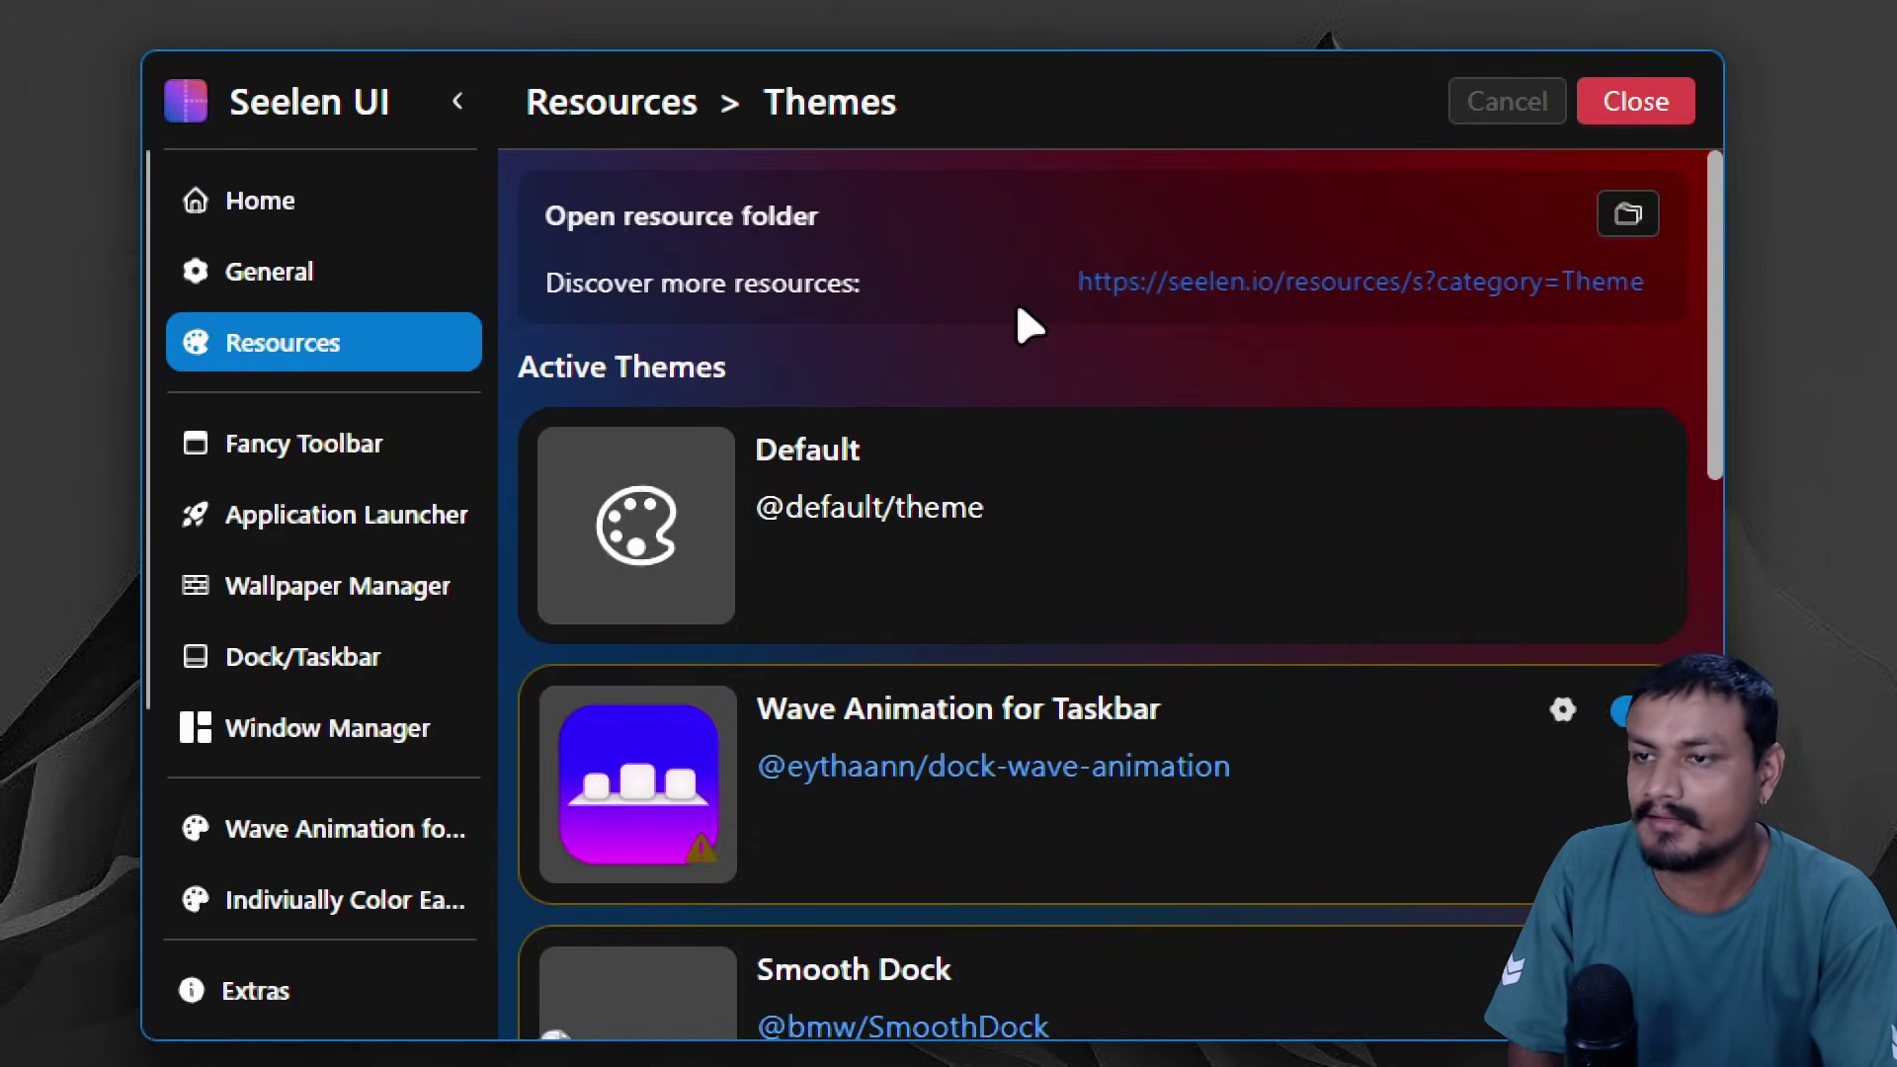
pyautogui.click(1327, 284)
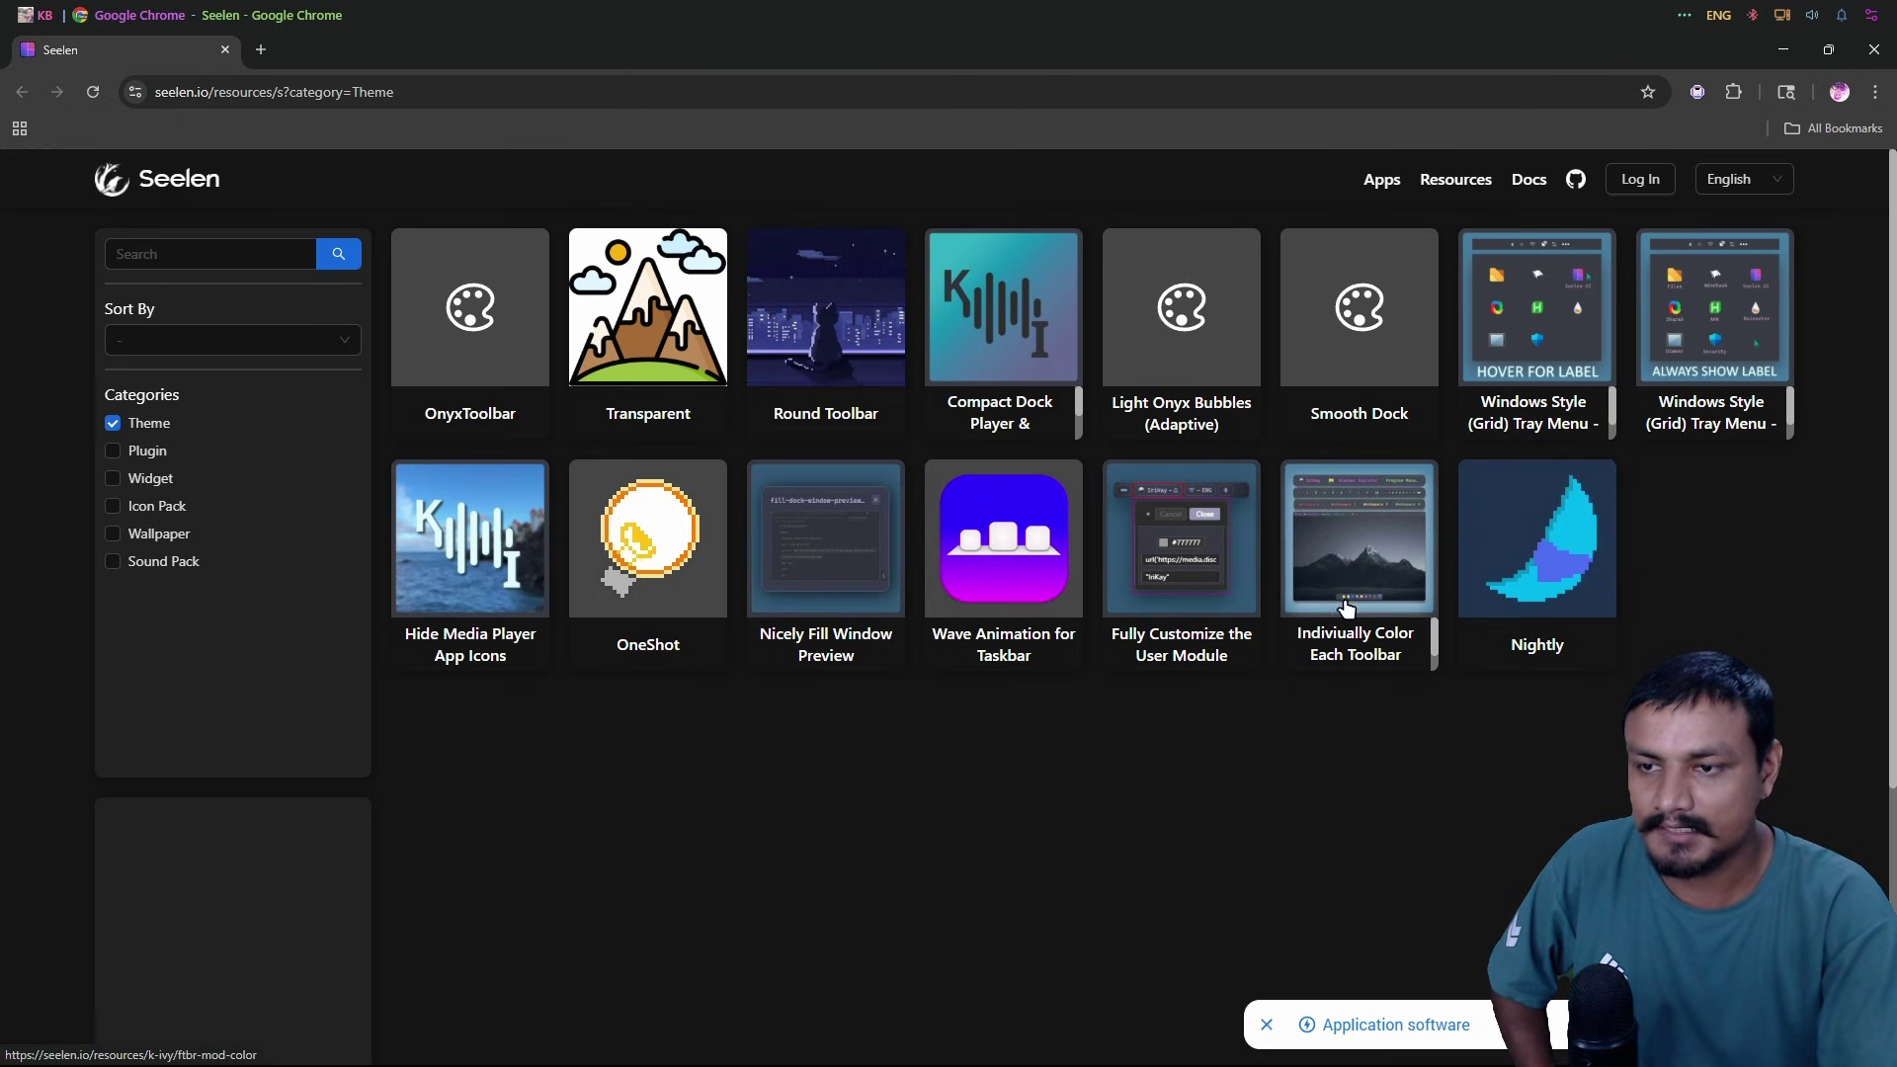
# Browse the Wave Animation for Taskbar and tray menu theme pages on seelen.io.
pyautogui.click(1086, 525)
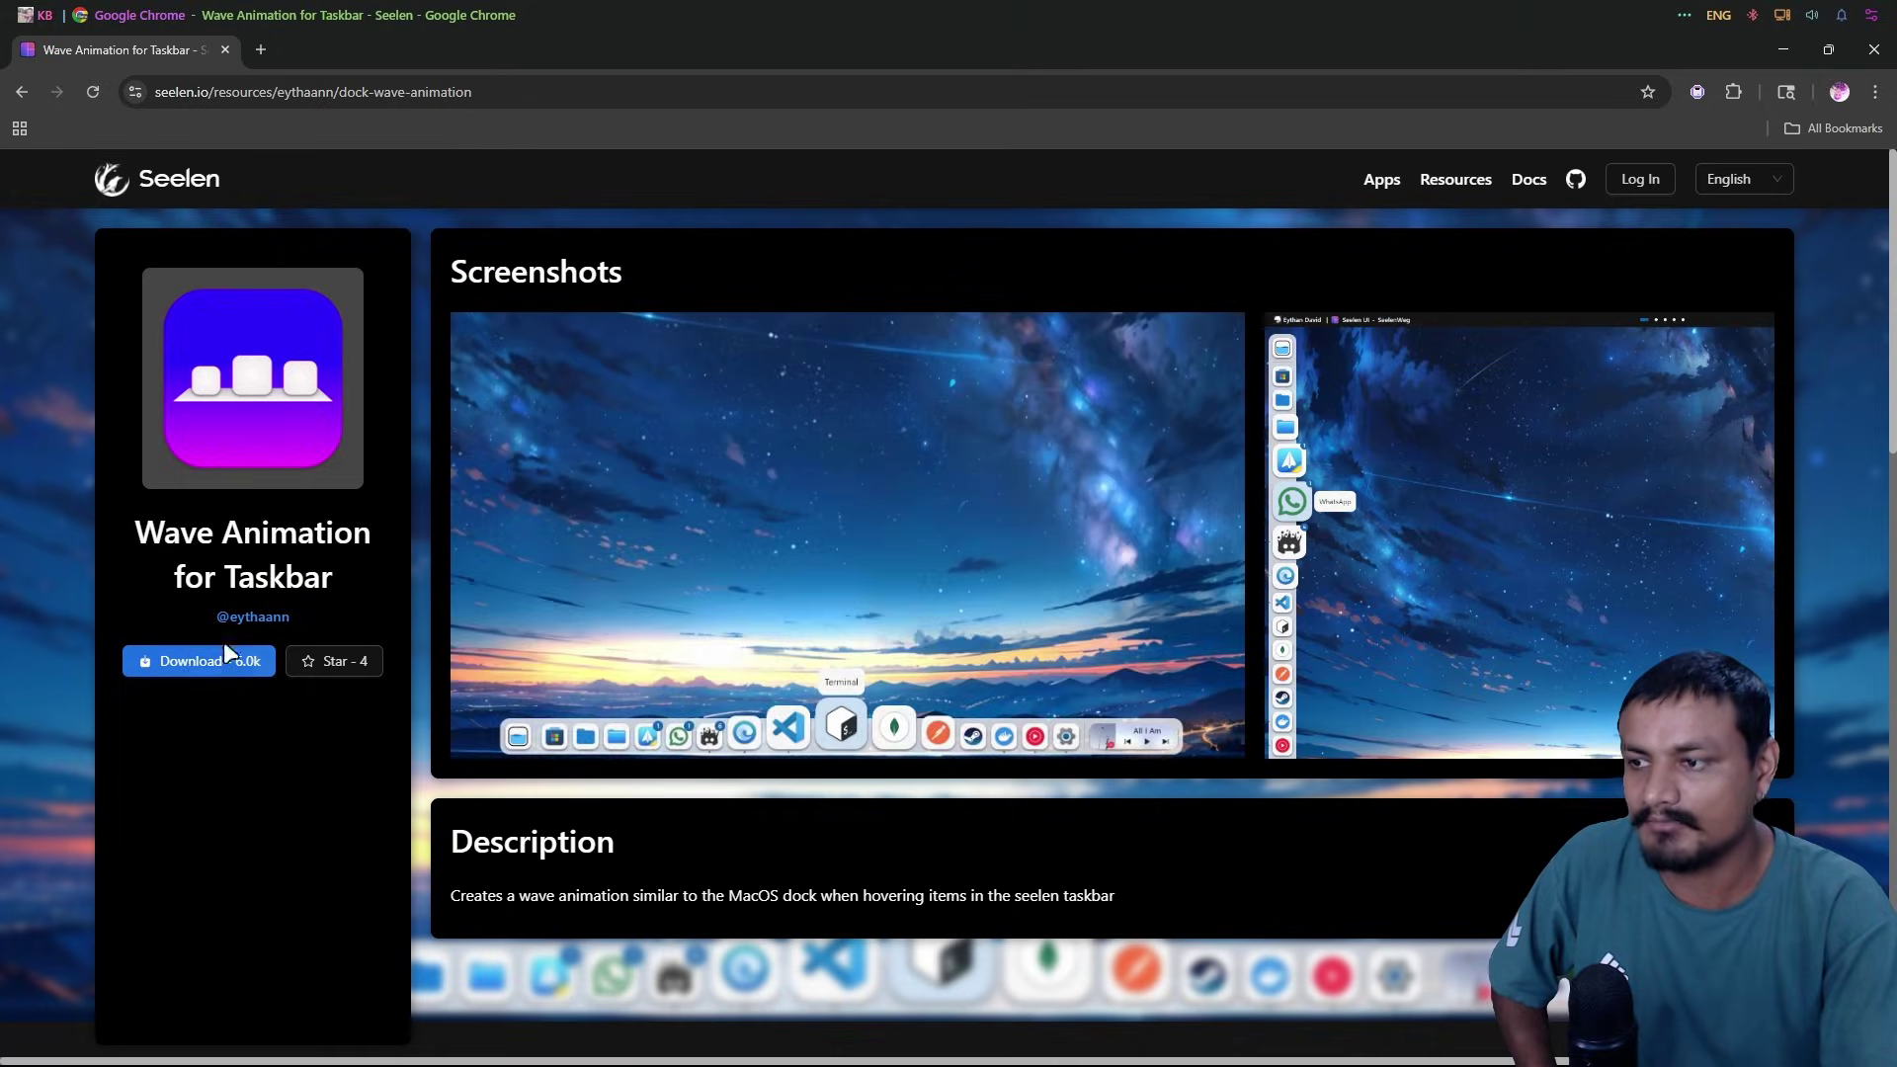
pyautogui.click(1783, 52)
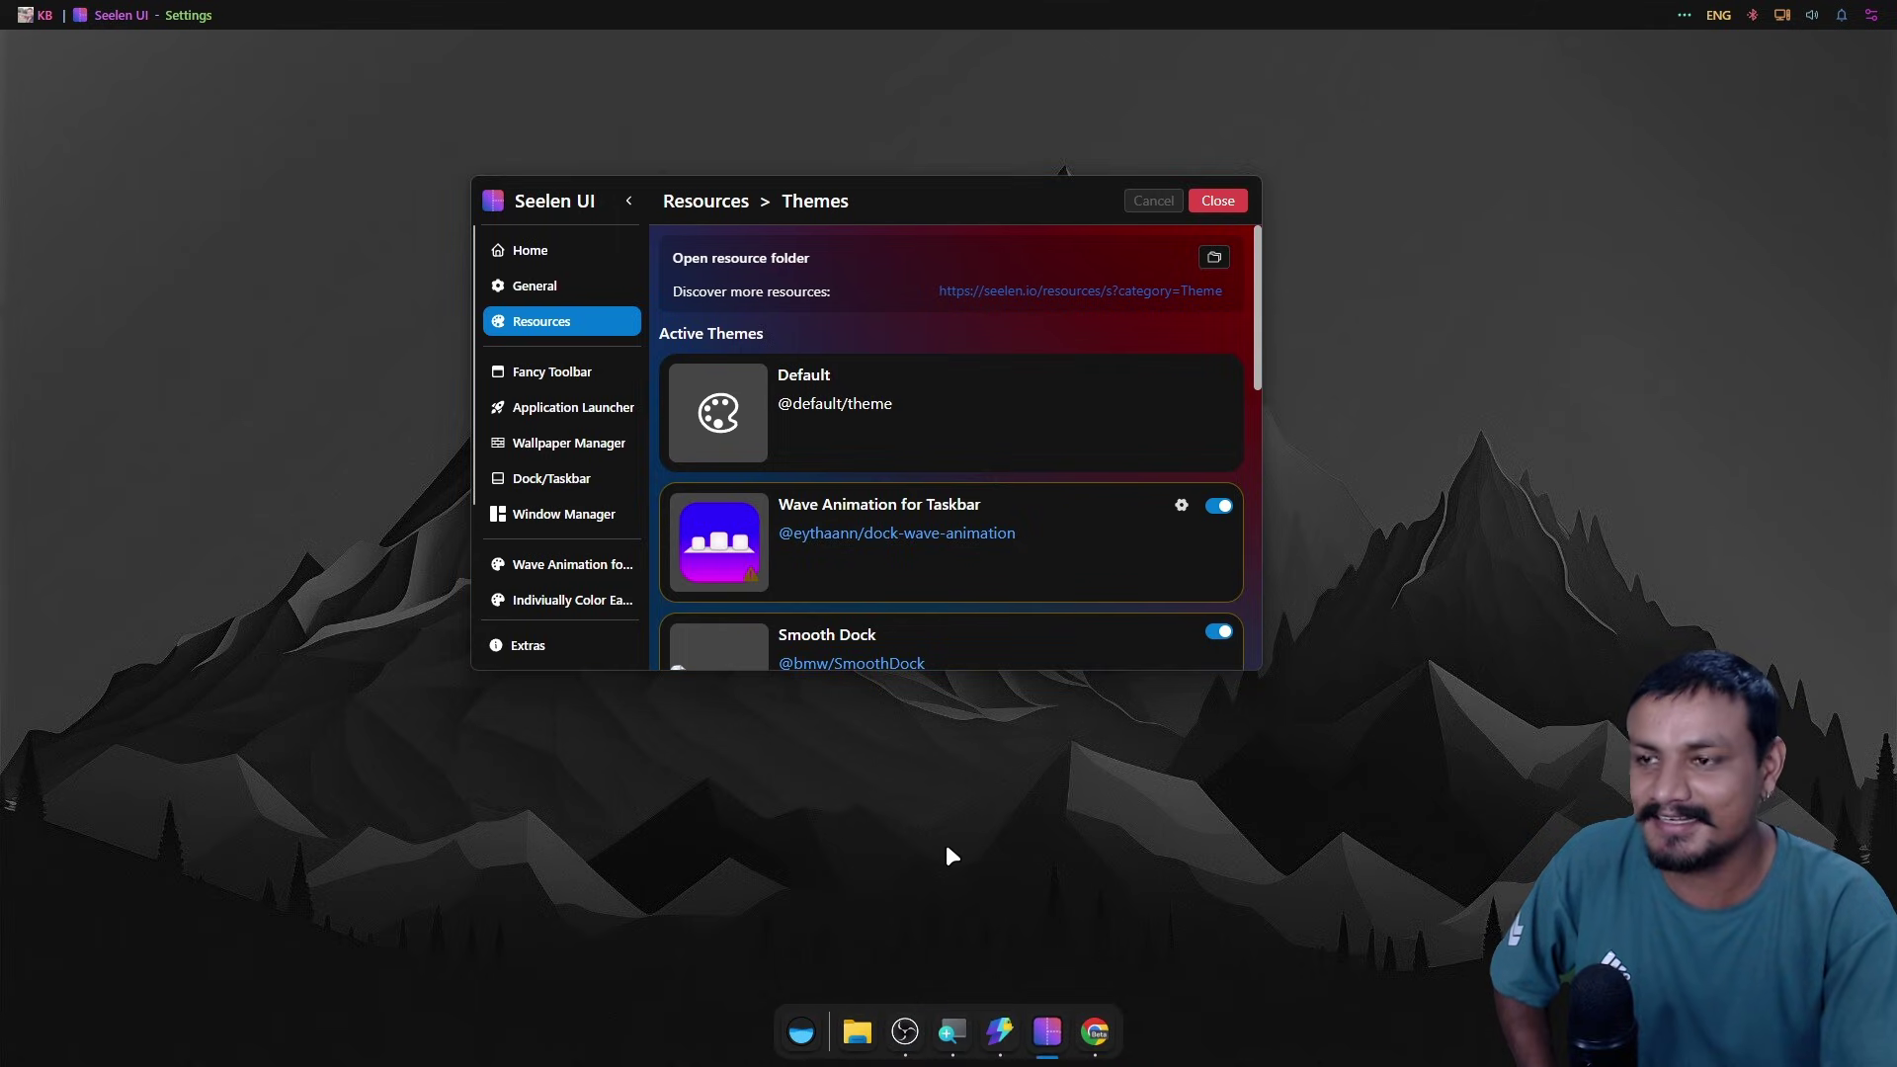
pyautogui.click(893, 695)
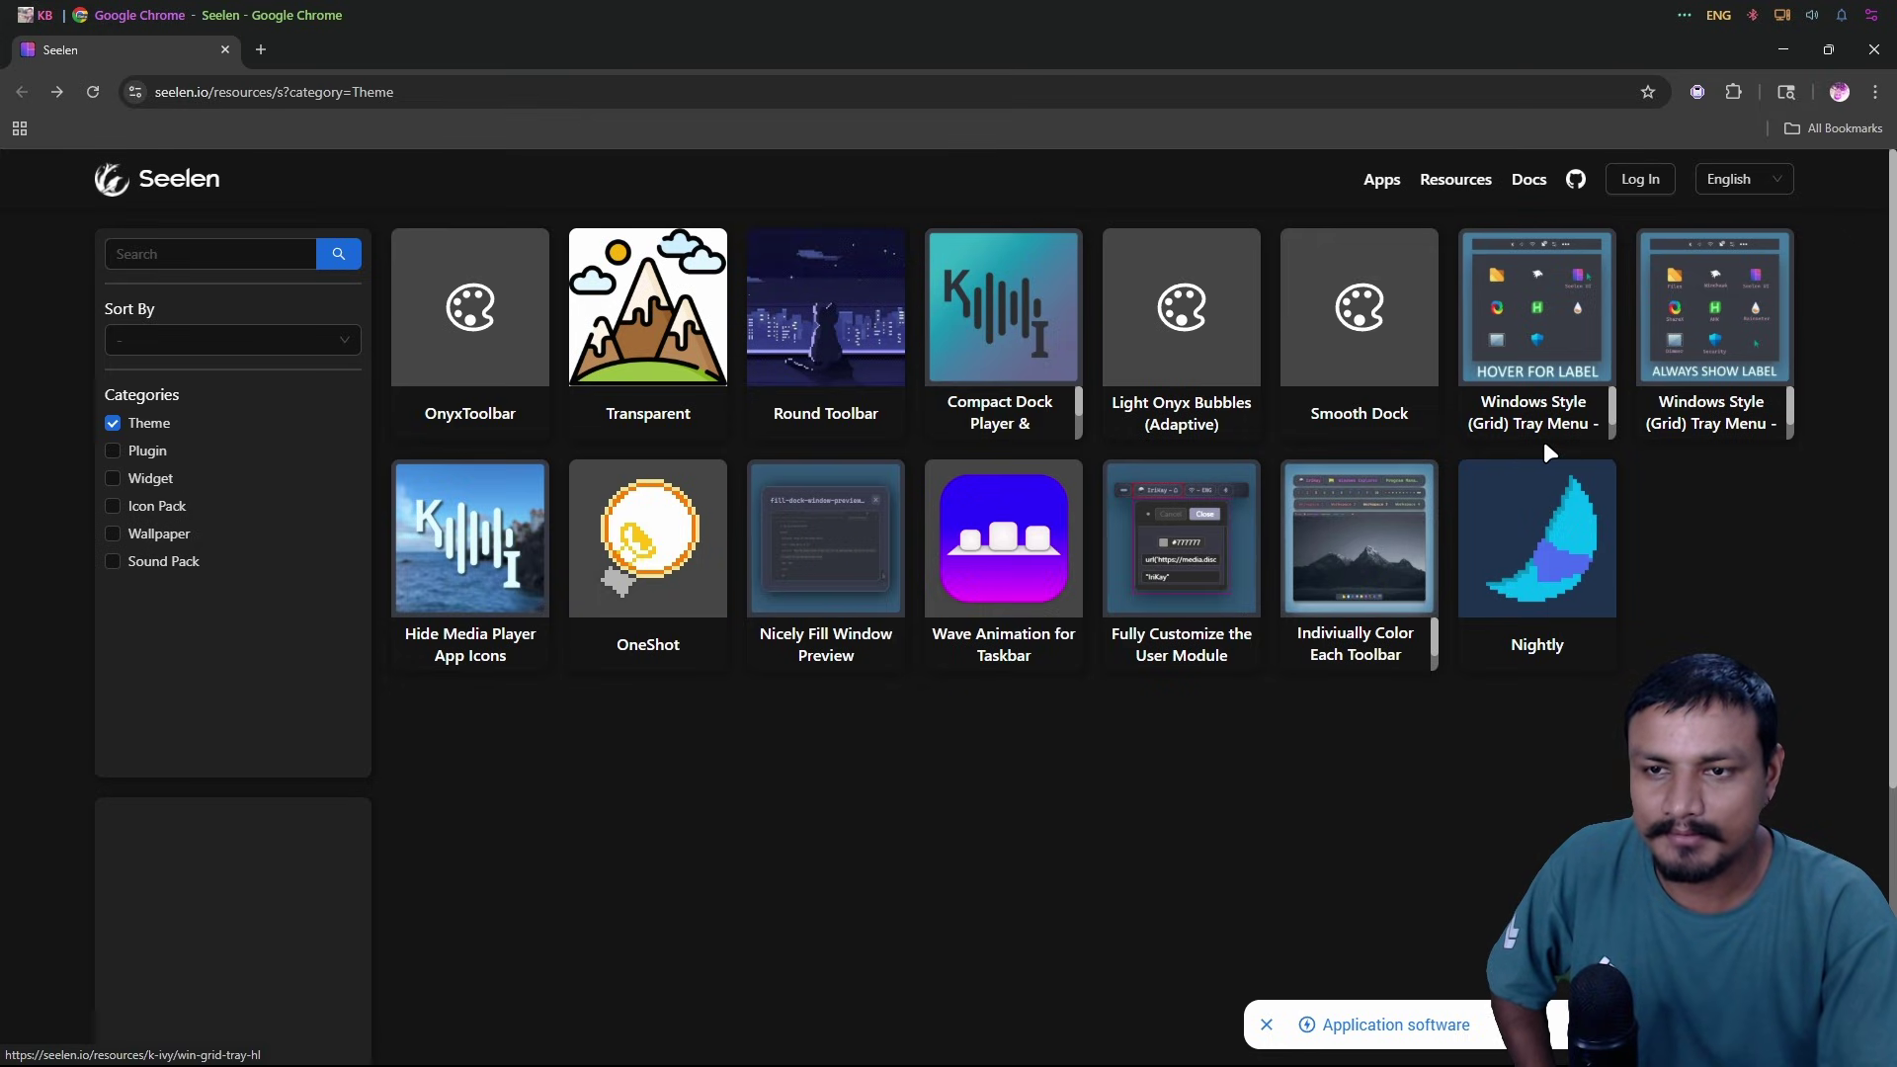
pyautogui.click(1693, 312)
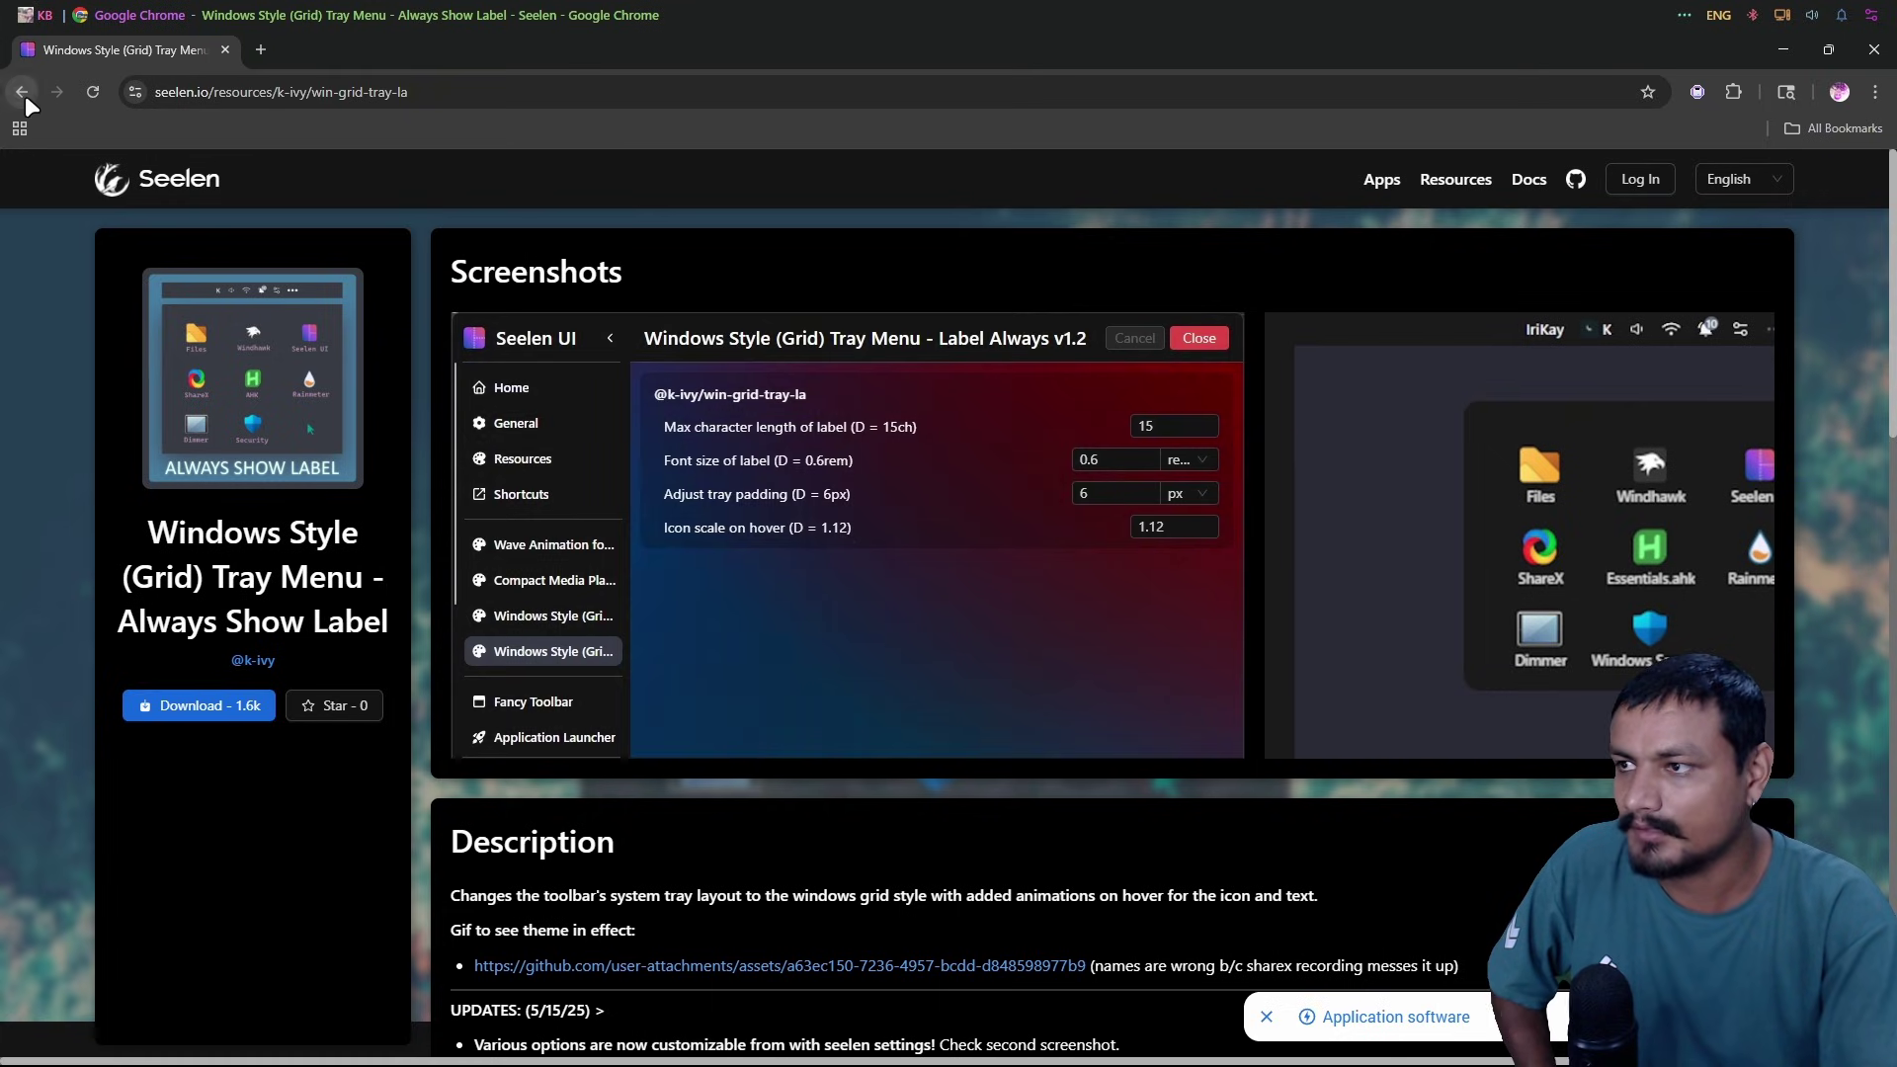
pyautogui.click(22, 91)
pyautogui.click(1543, 338)
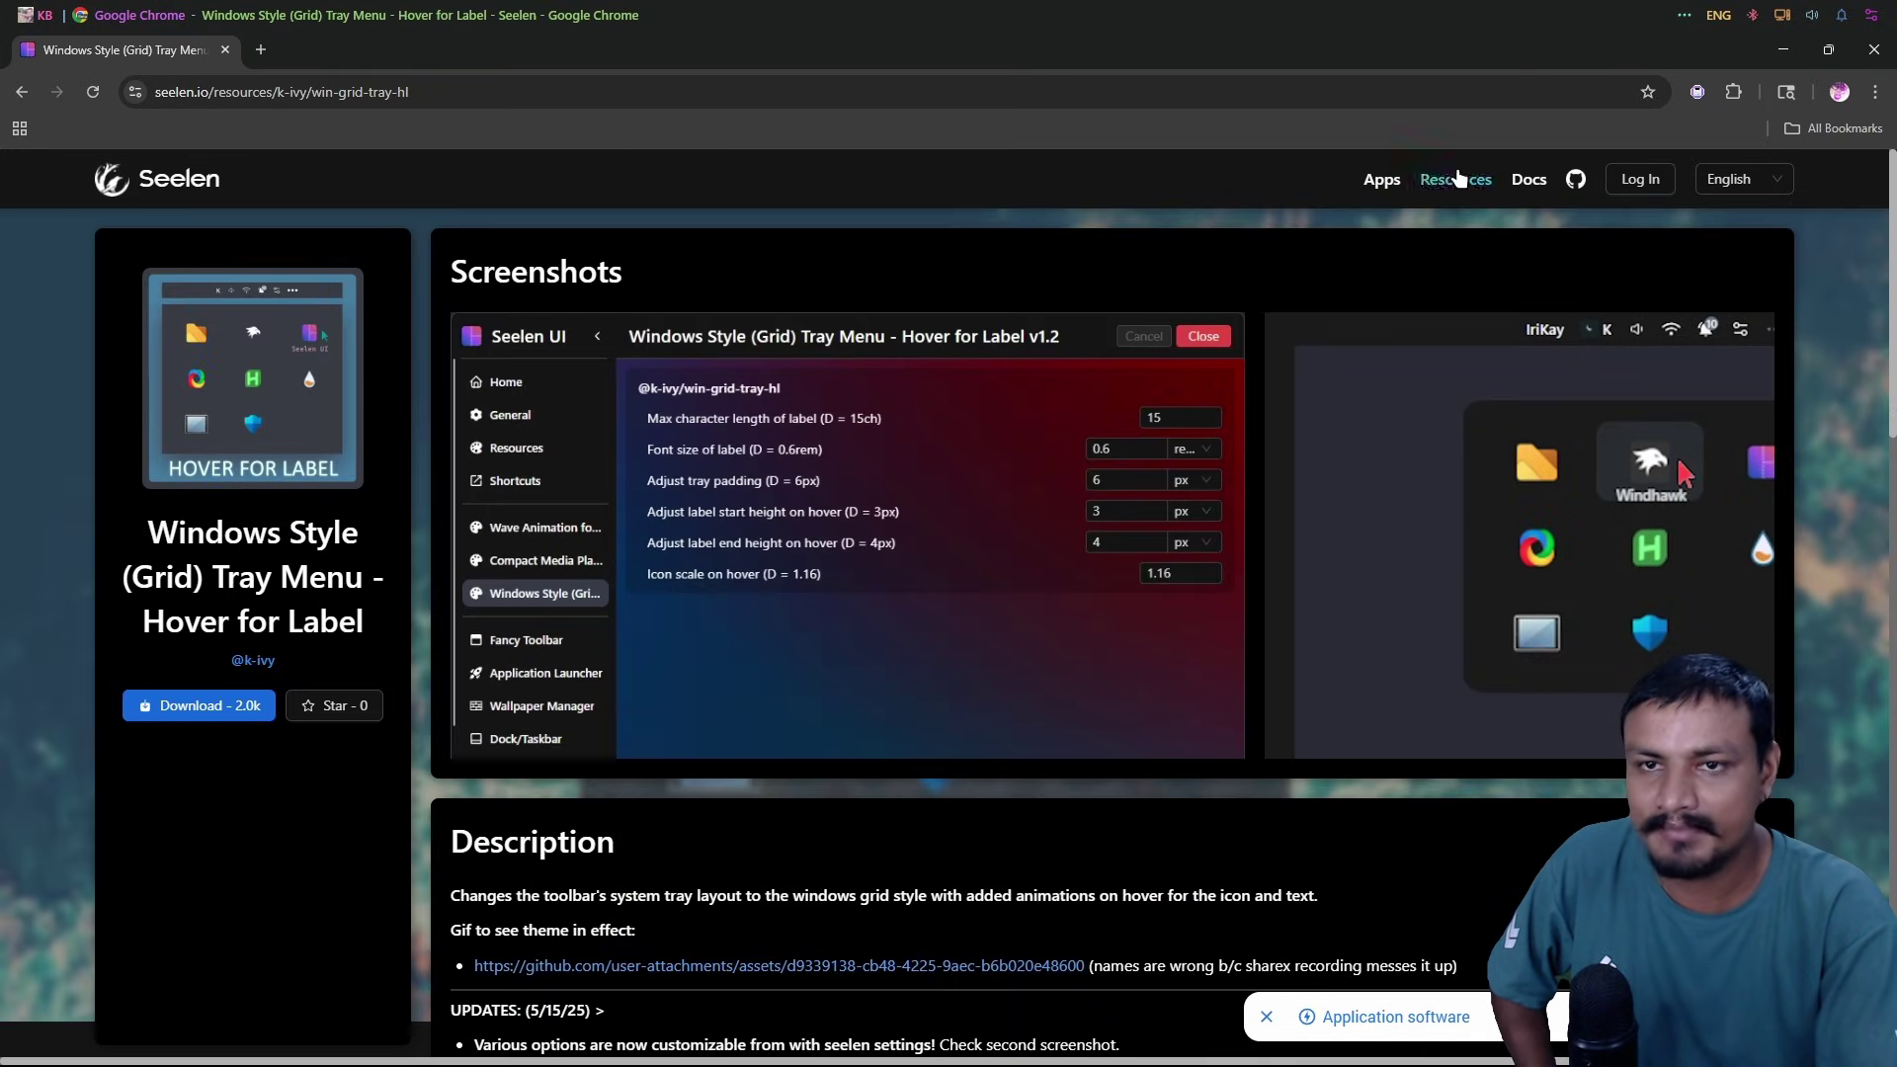
pyautogui.click(1684, 15)
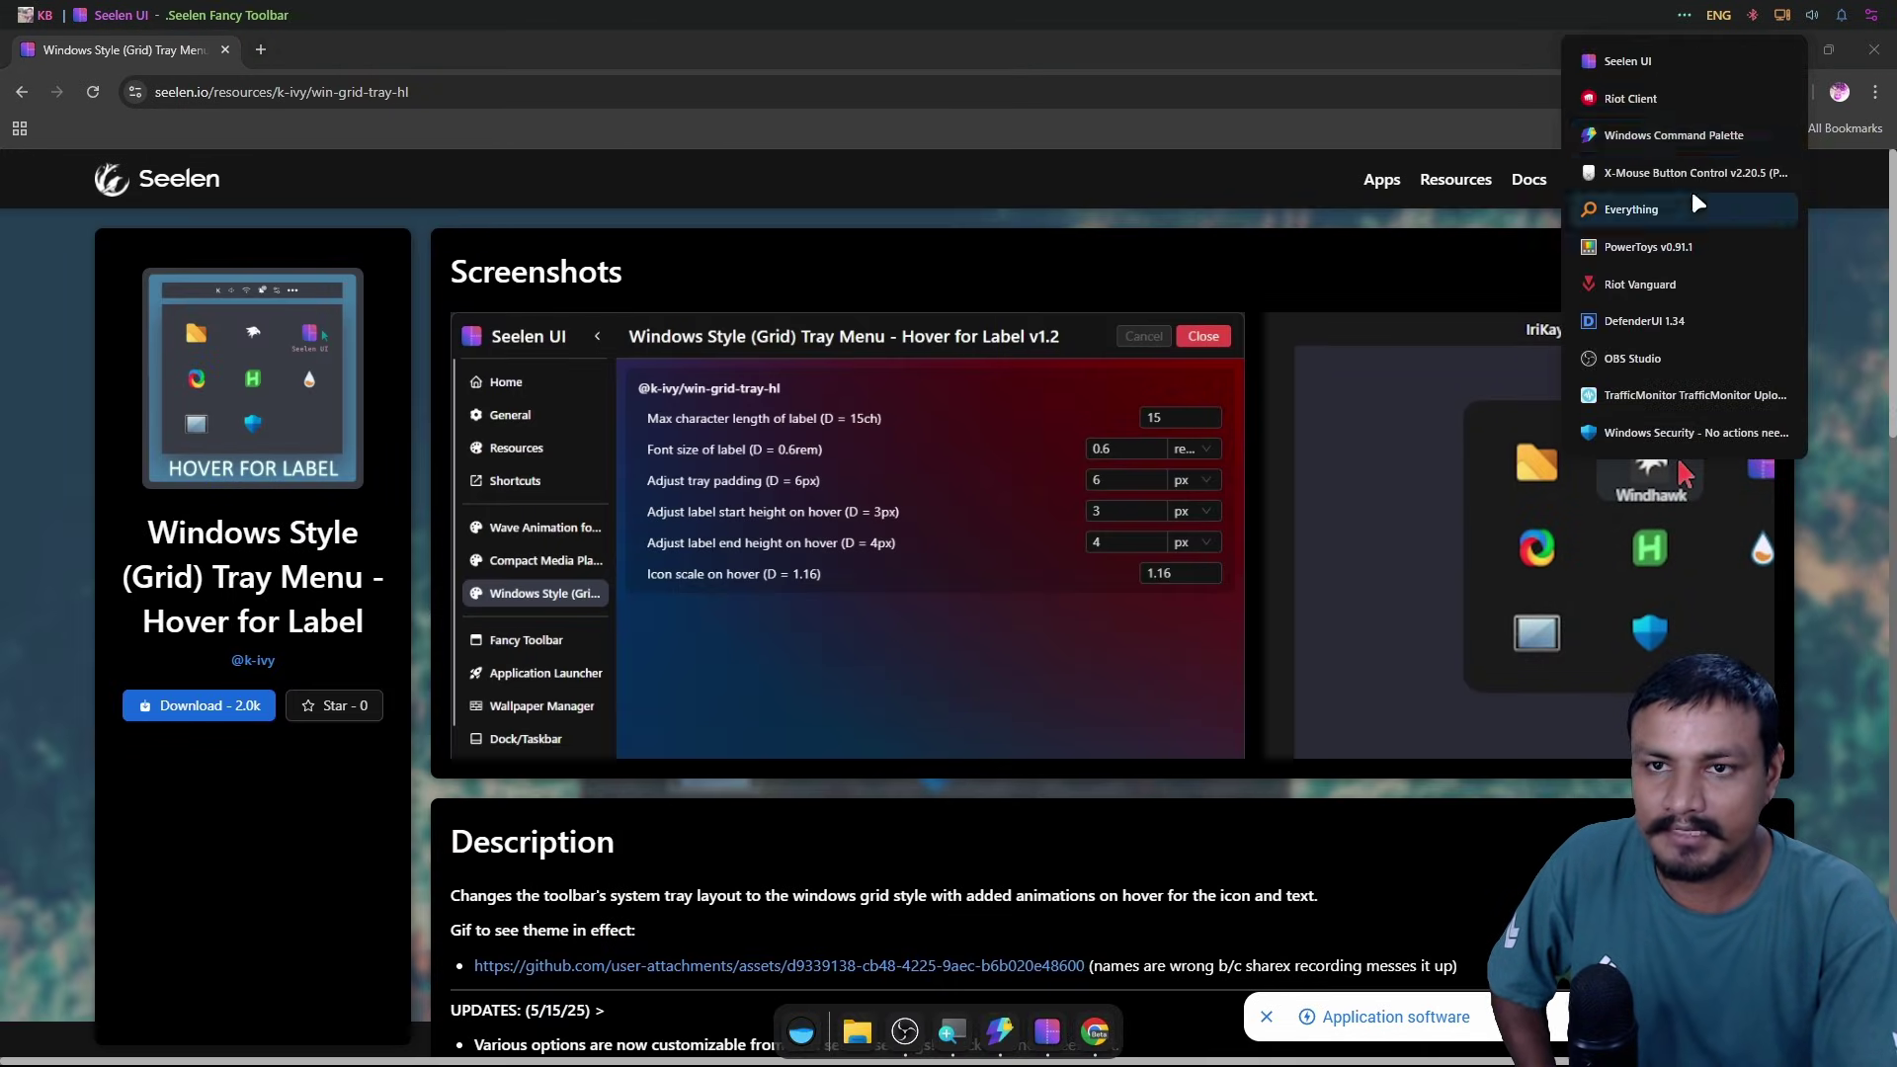
pyautogui.press('Escape')
pyautogui.hotkey('alt', 'Left')
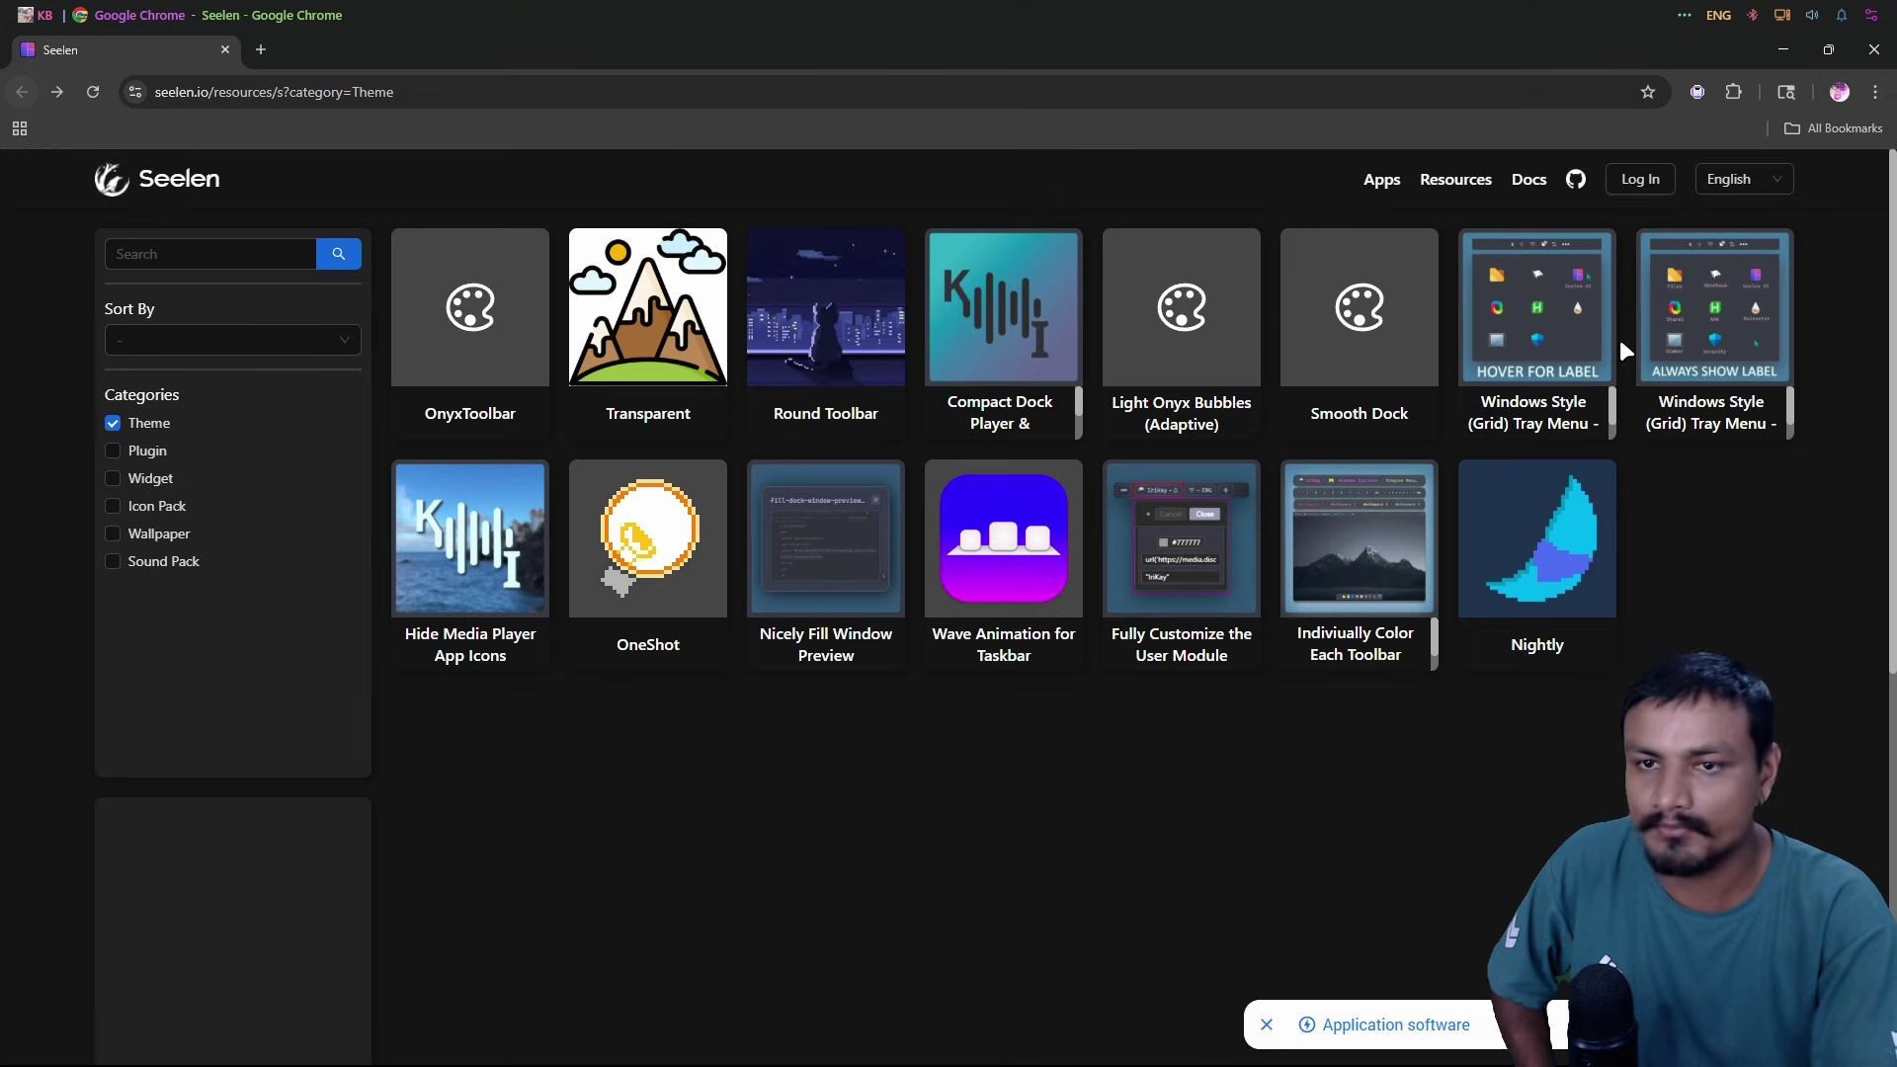
# Download the Windows Style (Grid) Tray Menu - Always Show Label resource.
pyautogui.click(1717, 336)
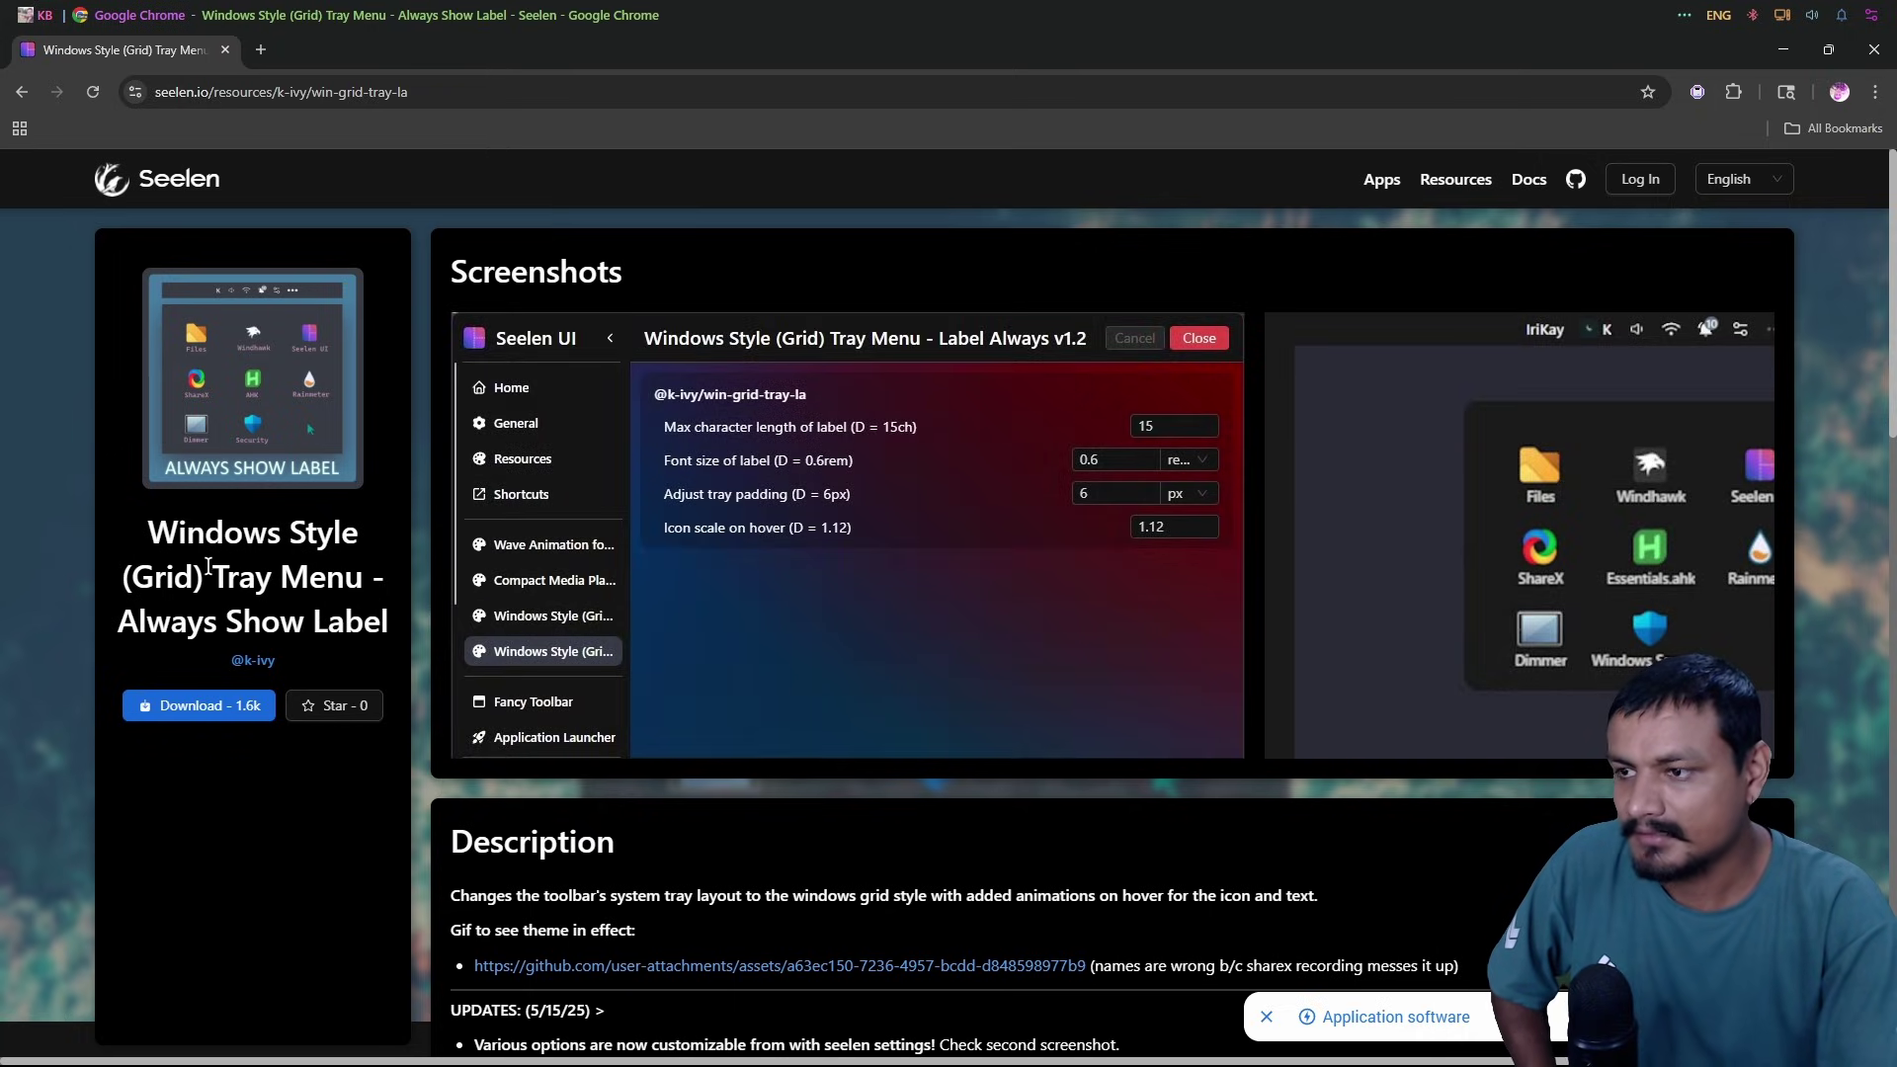
pyautogui.moveTo(208, 566); pyautogui.dragTo(369, 593)
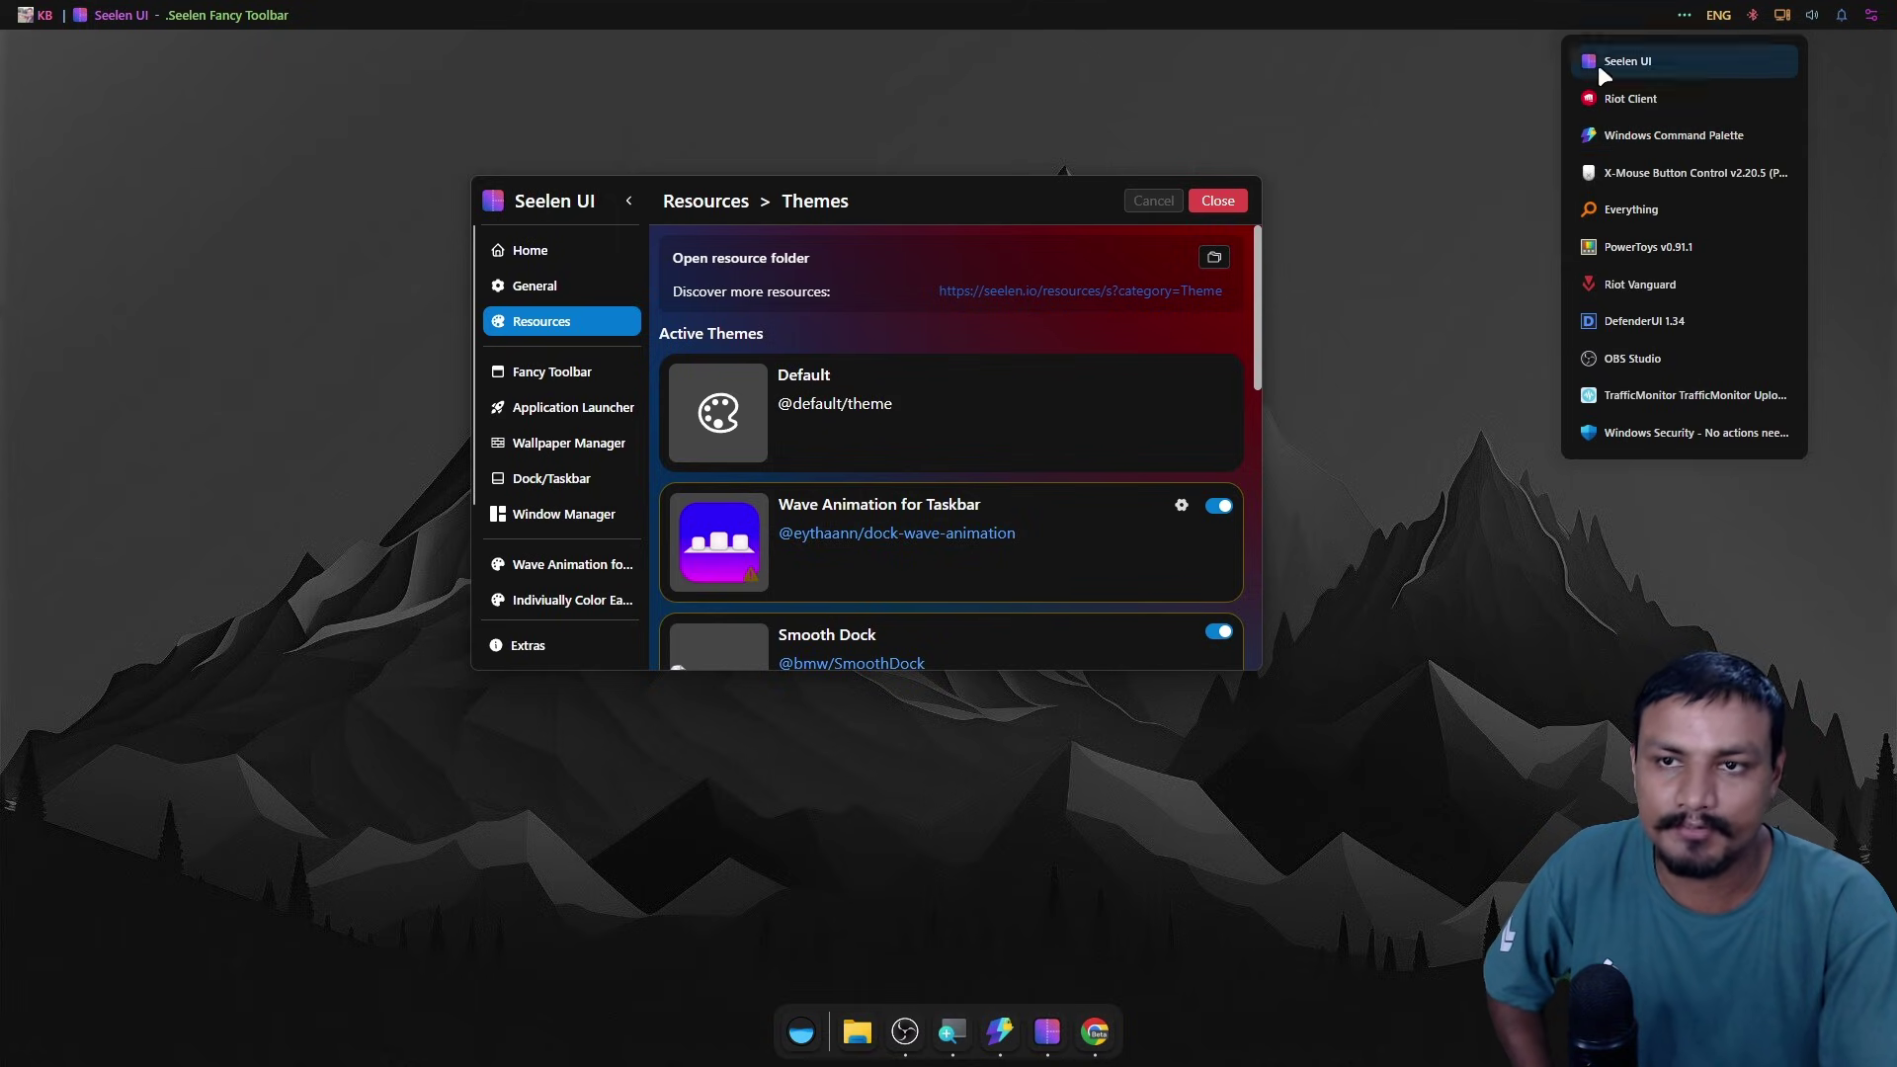
pyautogui.click(1445, 274)
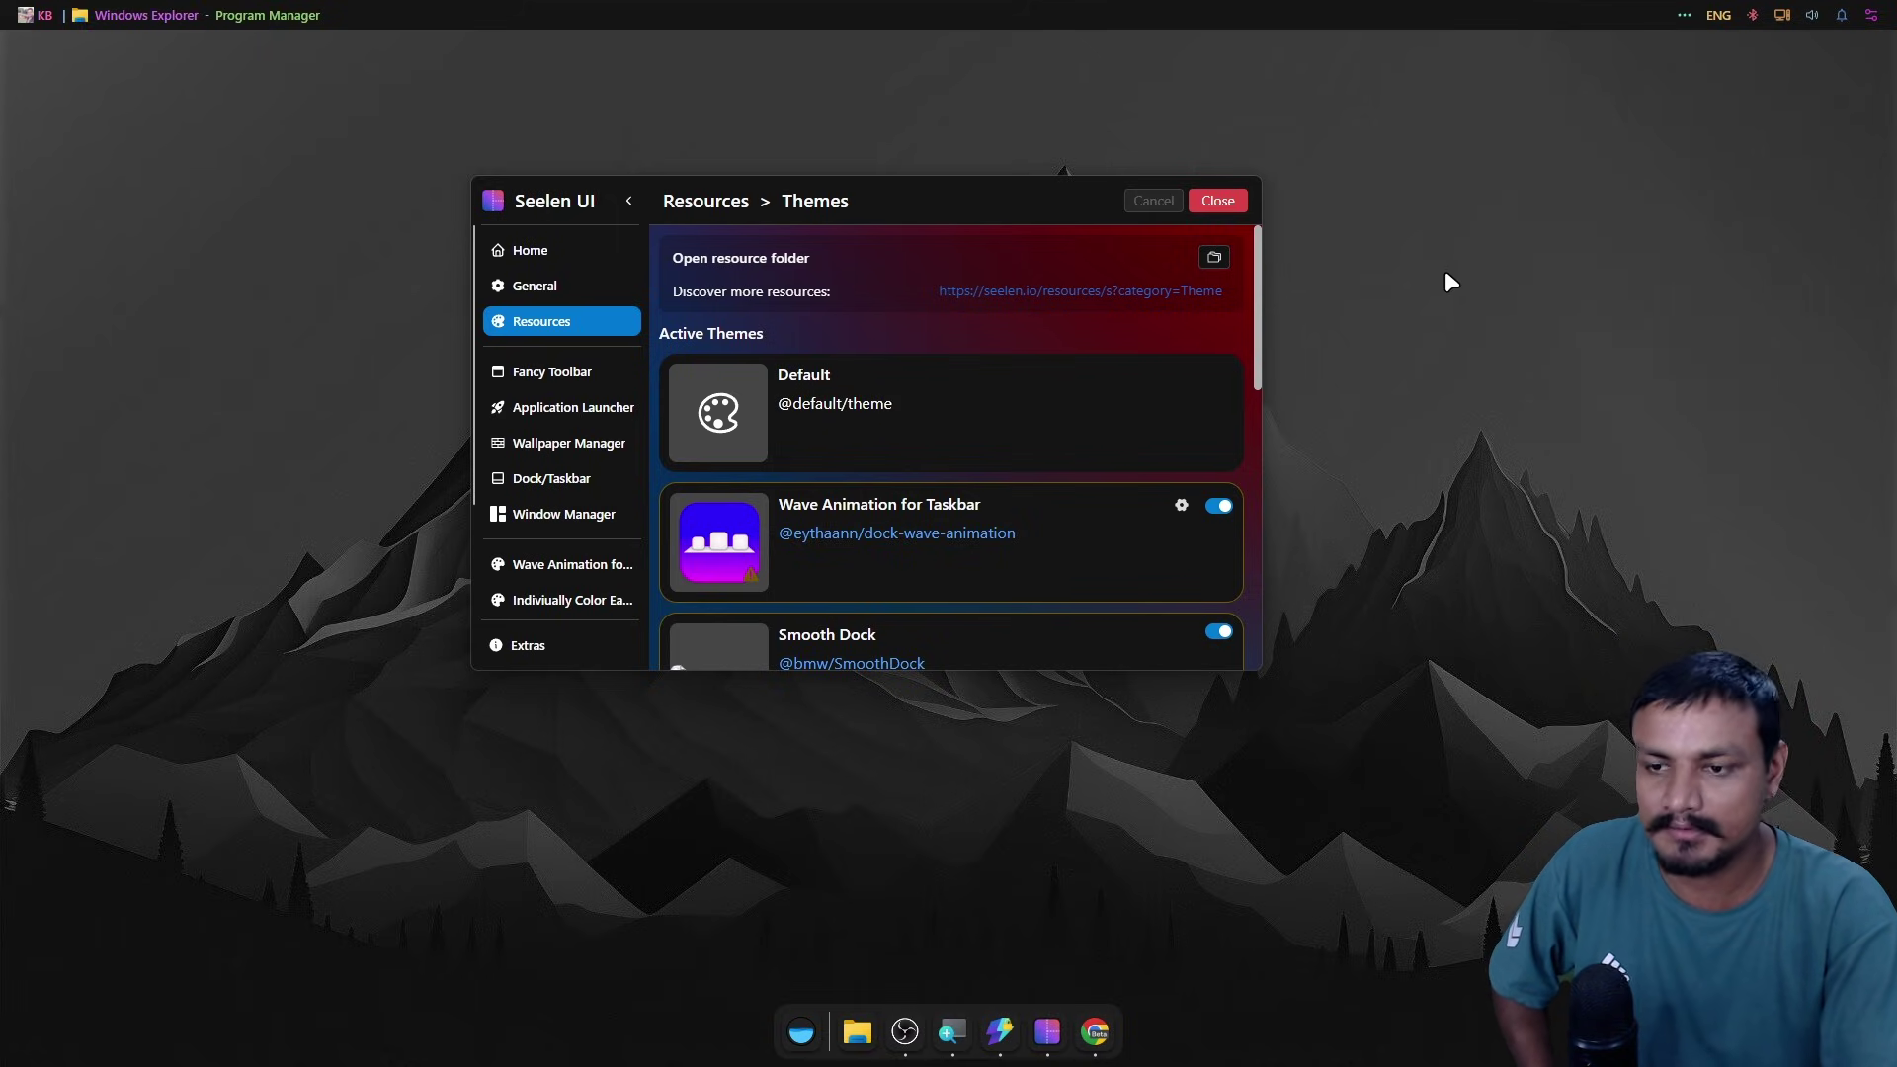
pyautogui.click(1094, 1032)
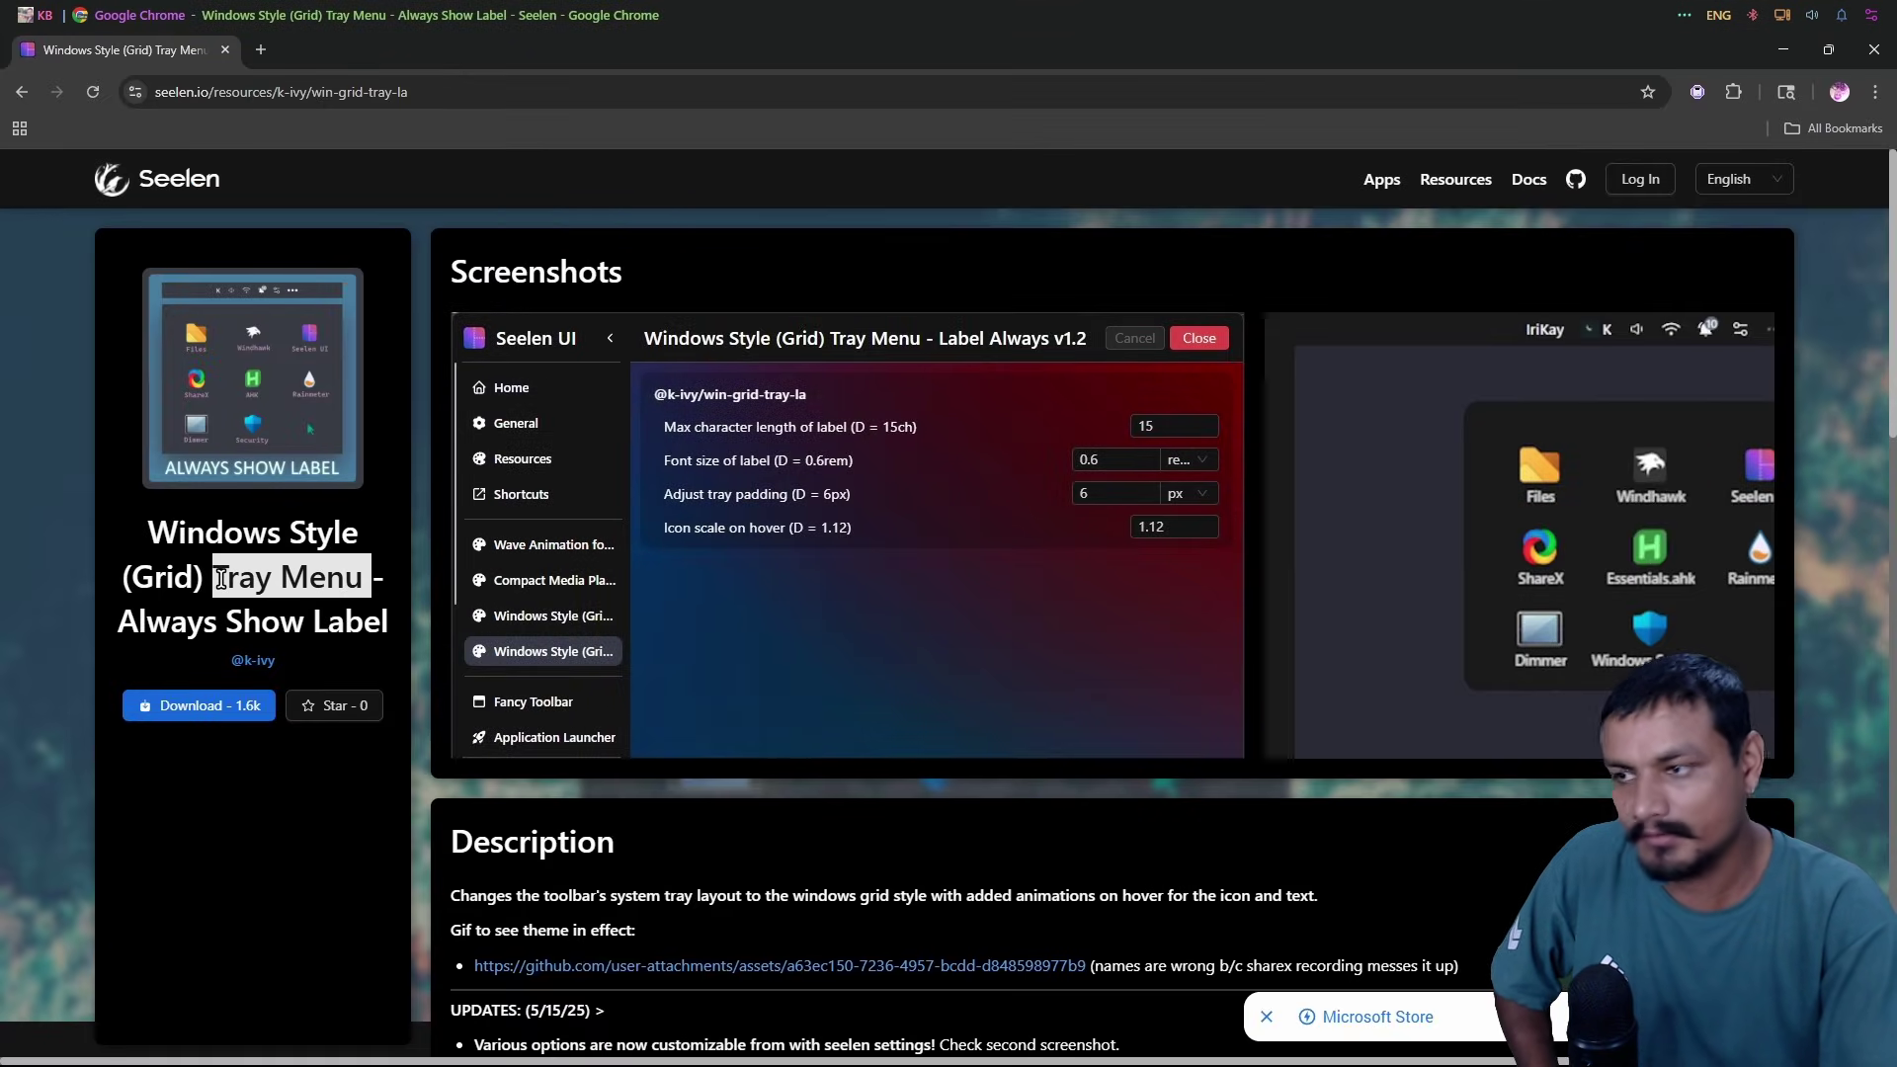
pyautogui.click(192, 707)
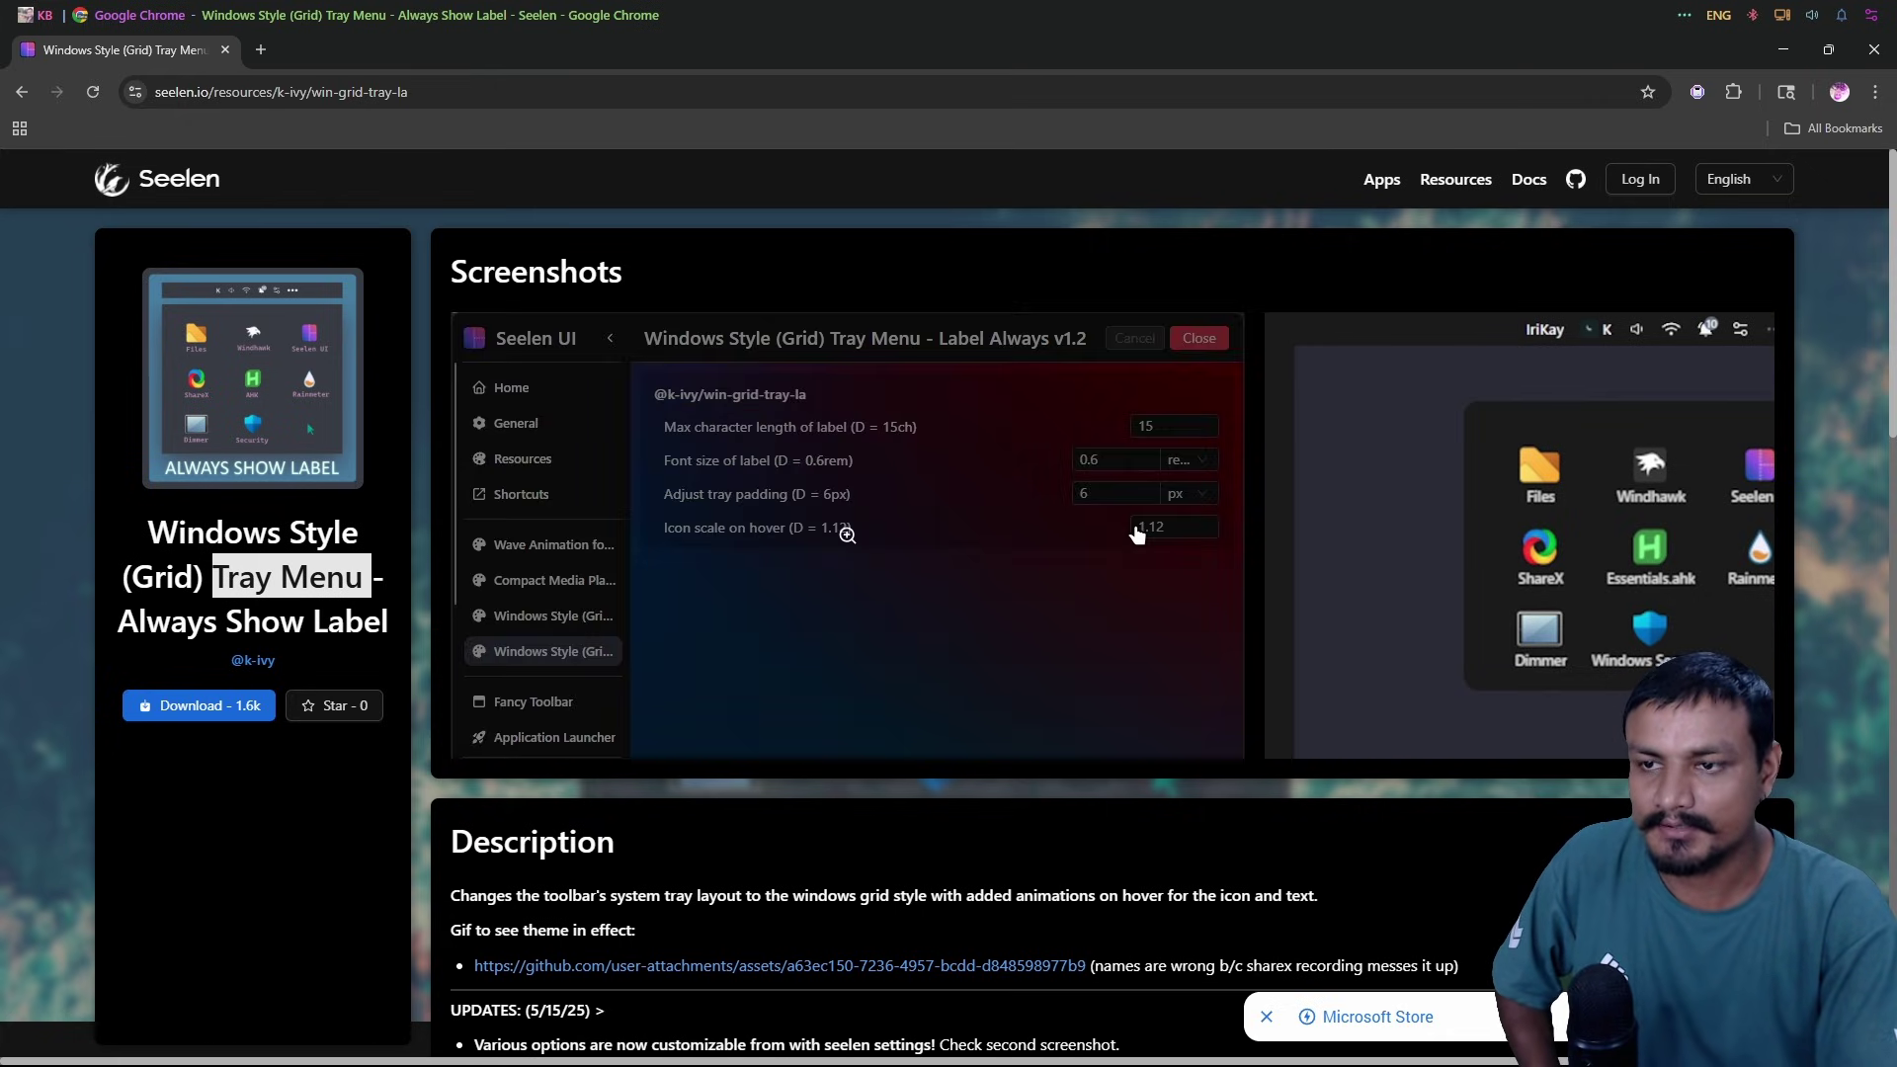
# Preview the new grid-style system tray popup.
pyautogui.click(1780, 62)
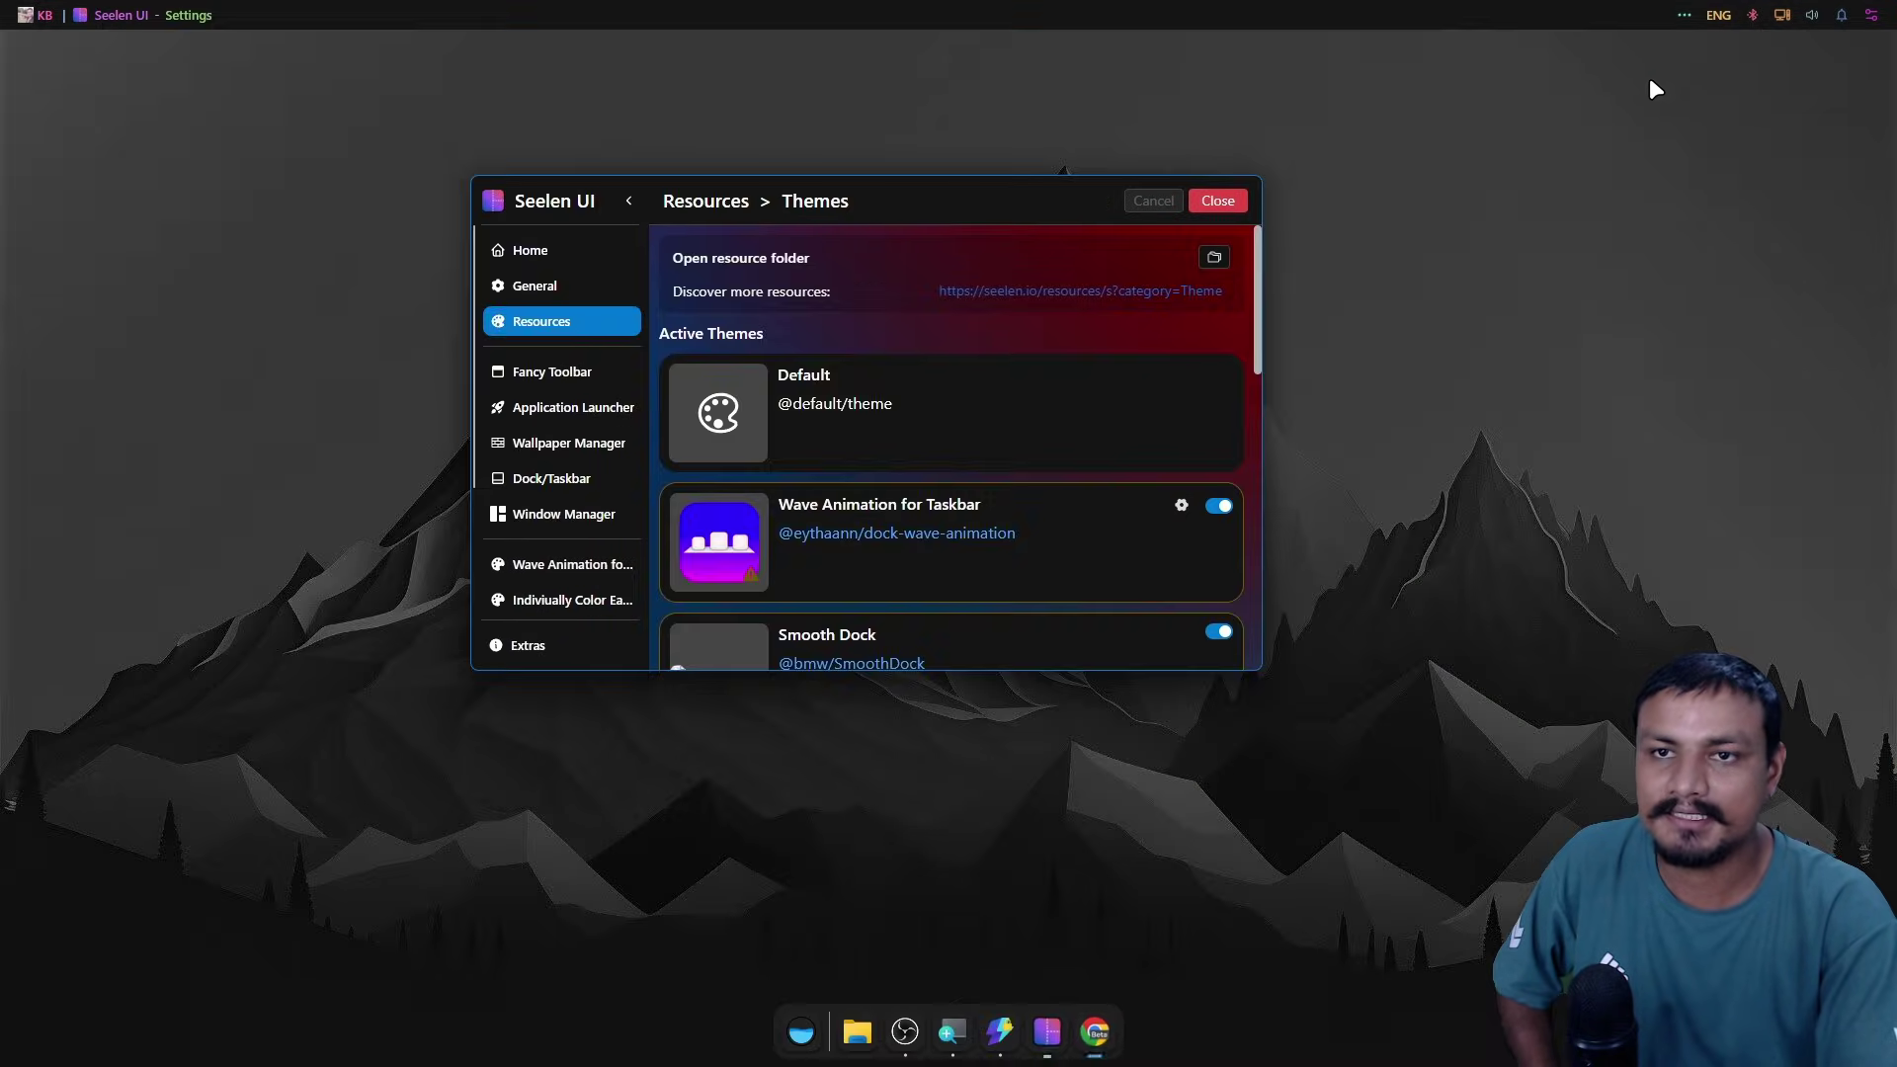
pyautogui.click(1680, 26)
pyautogui.moveTo(1693, 260); pyautogui.dragTo(1652, 259)
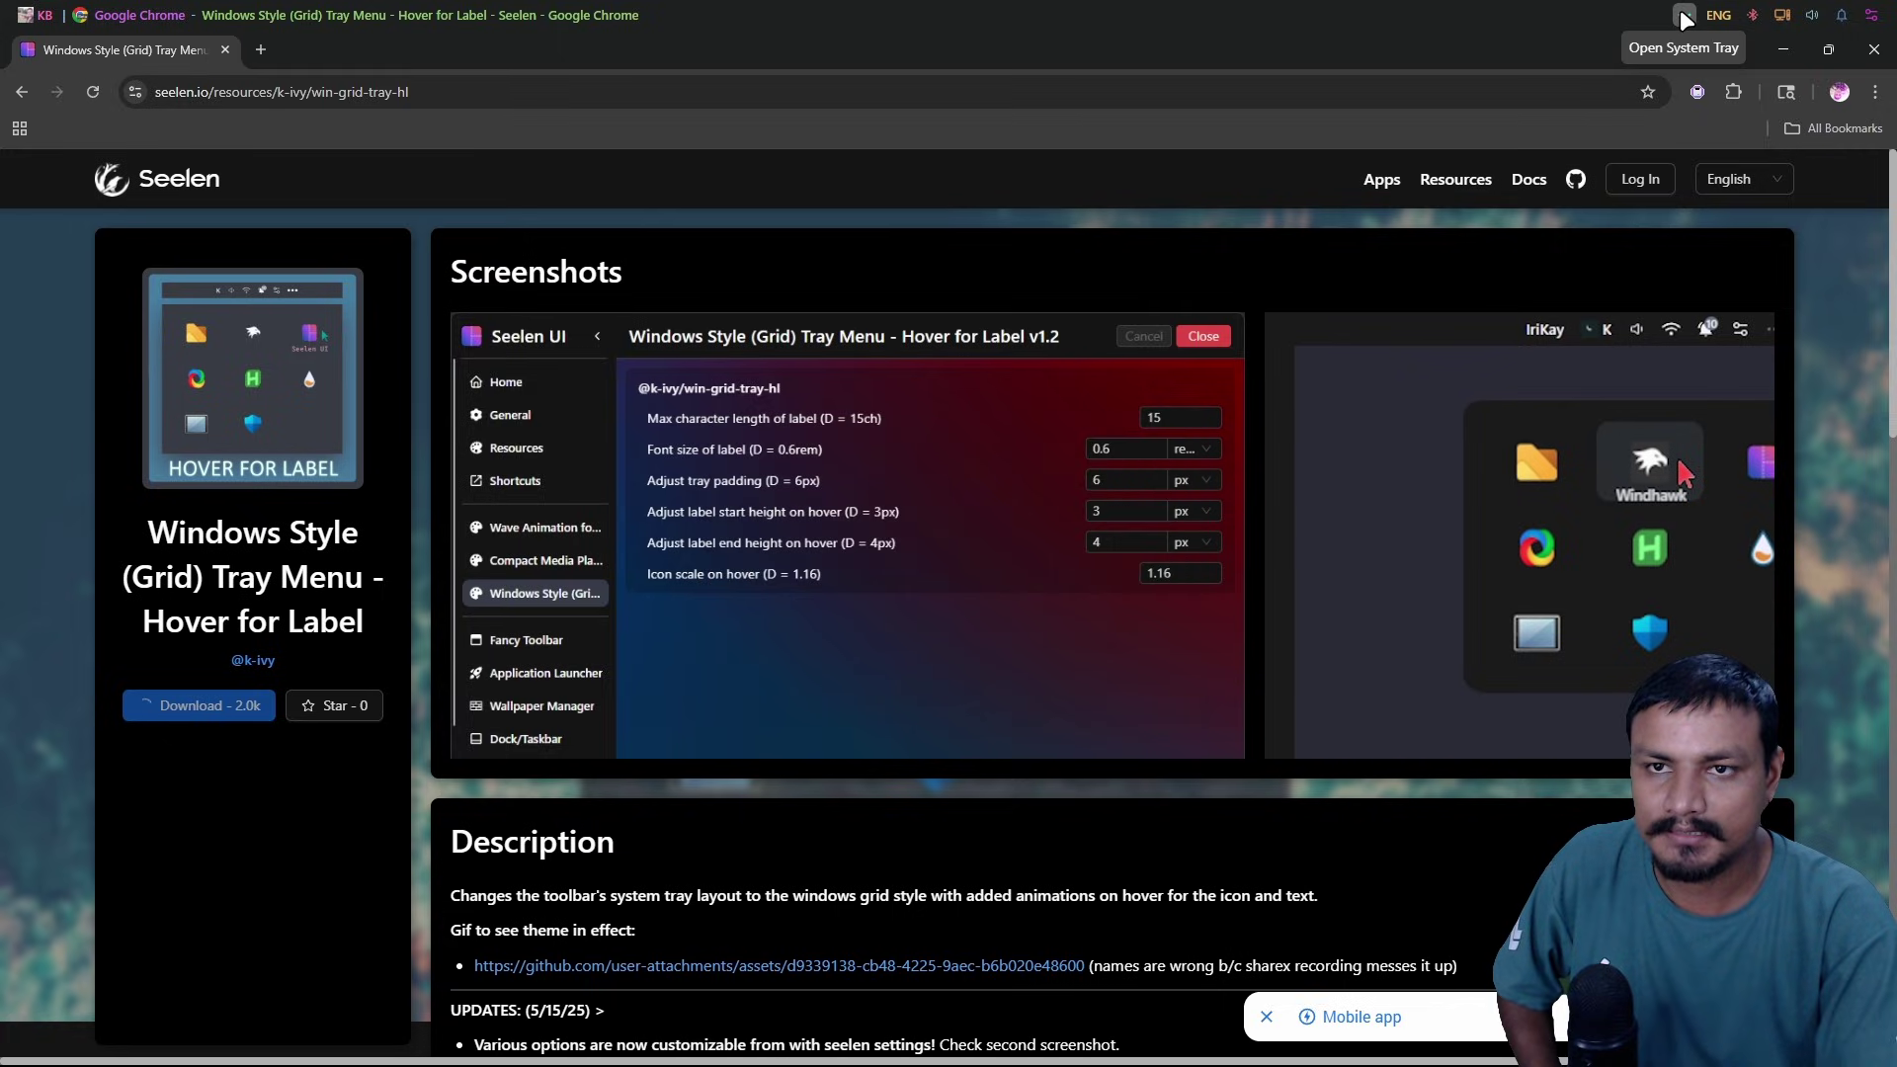
pyautogui.click(1684, 15)
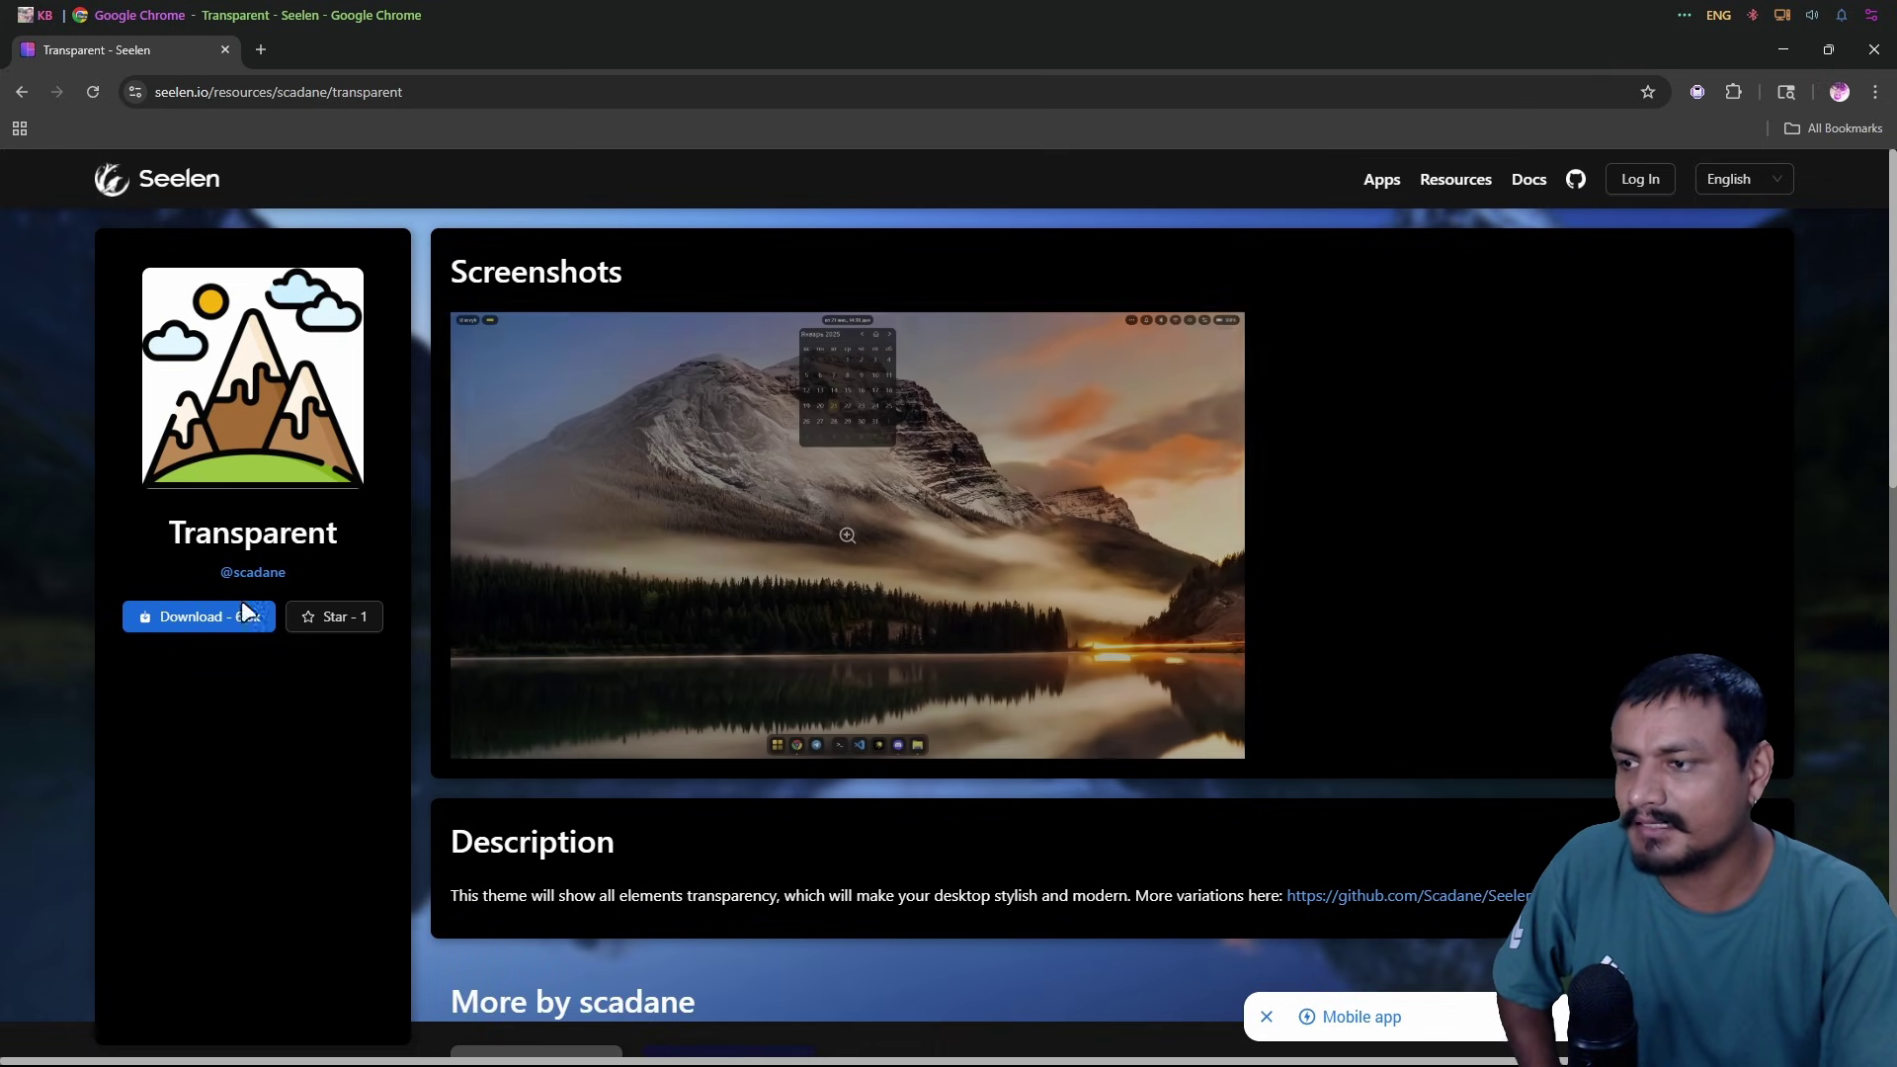
# Download the Transparent theme from seelen.io and return to the Seelen settings.
pyautogui.click(196, 622)
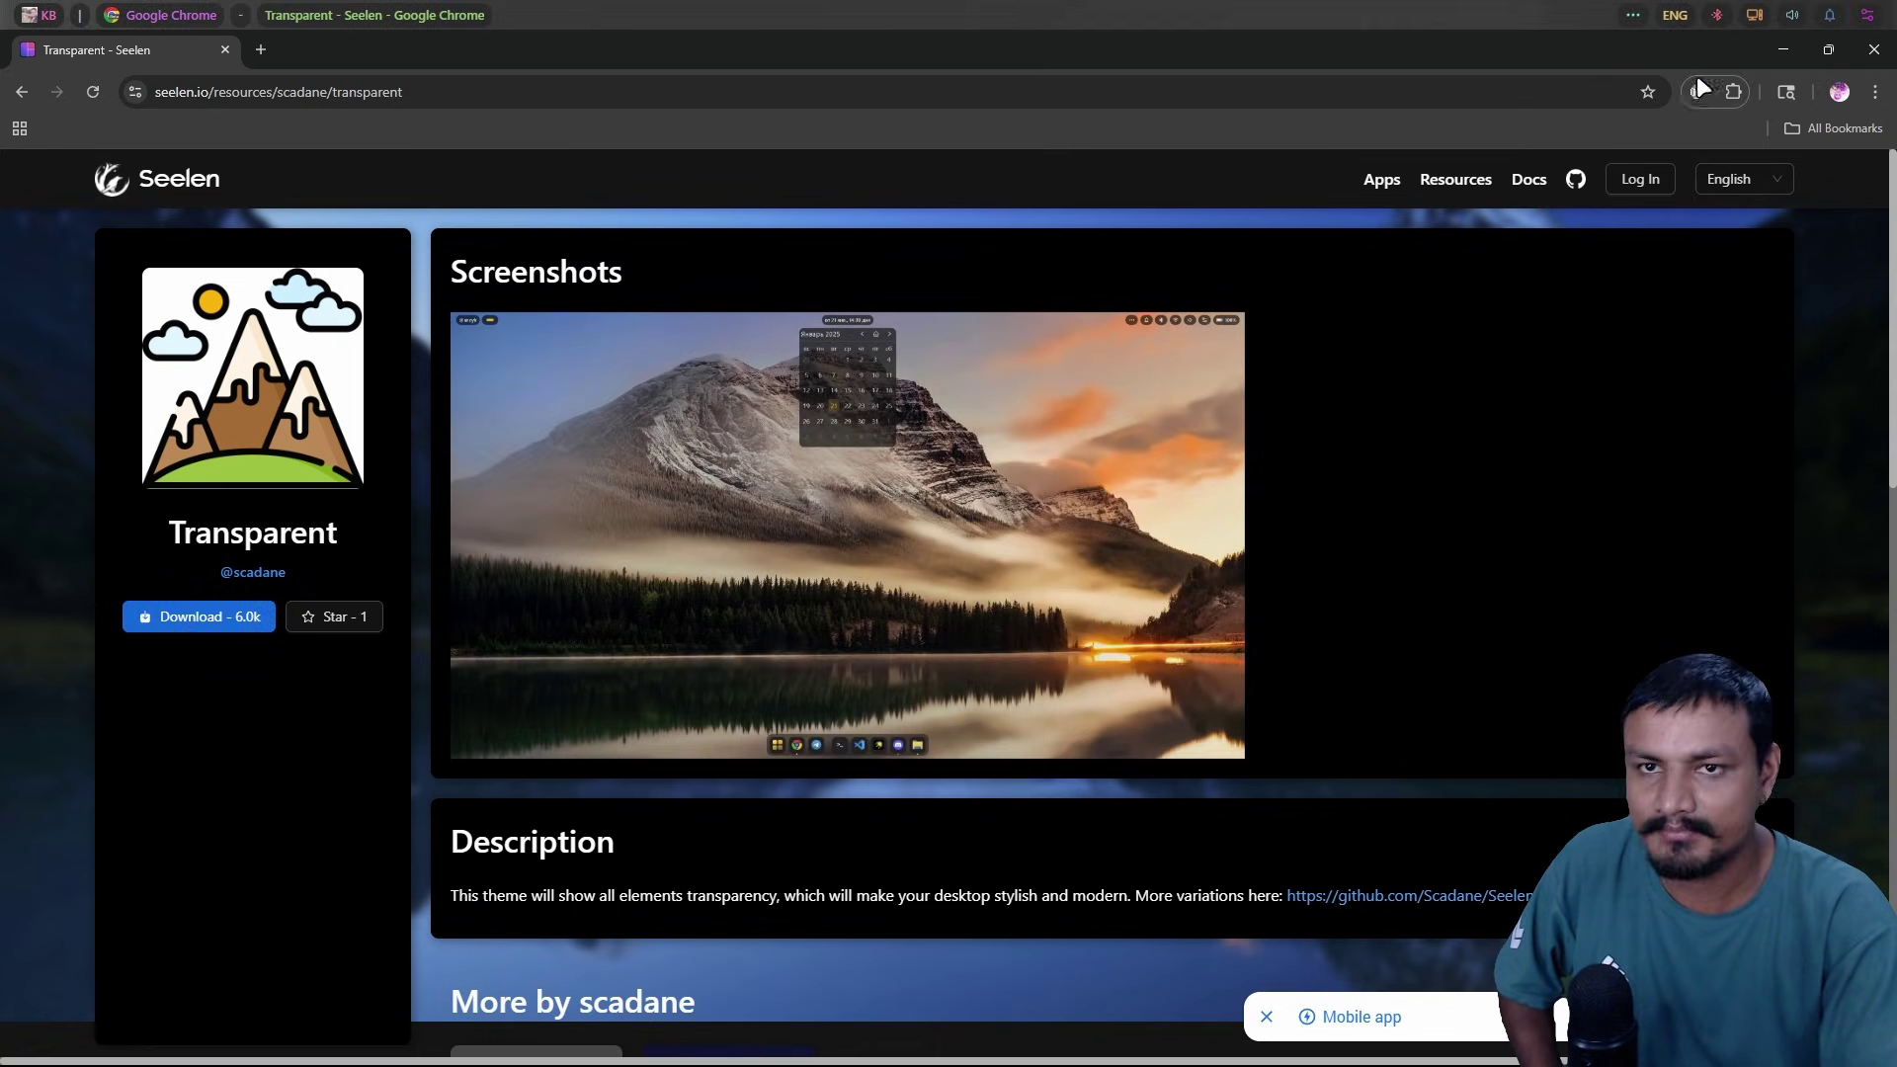
pyautogui.click(1784, 49)
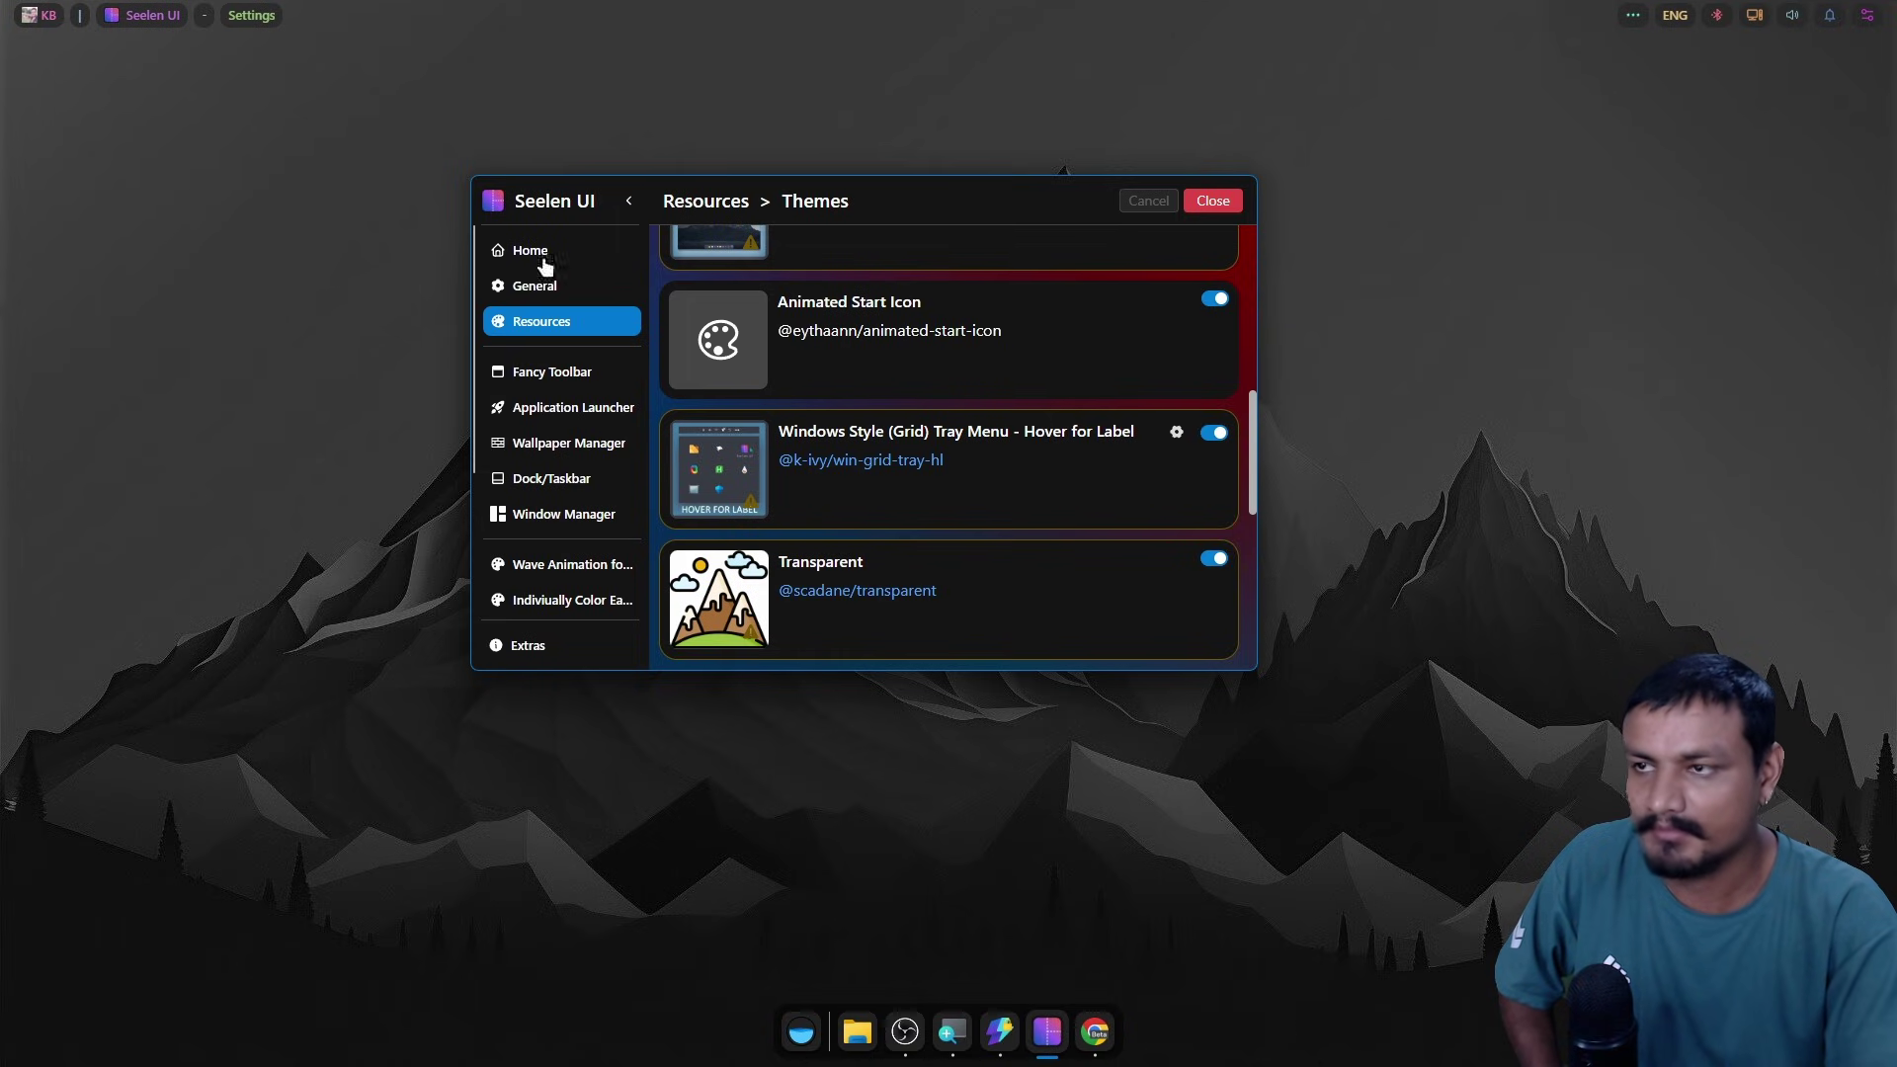
pyautogui.click(1604, 20)
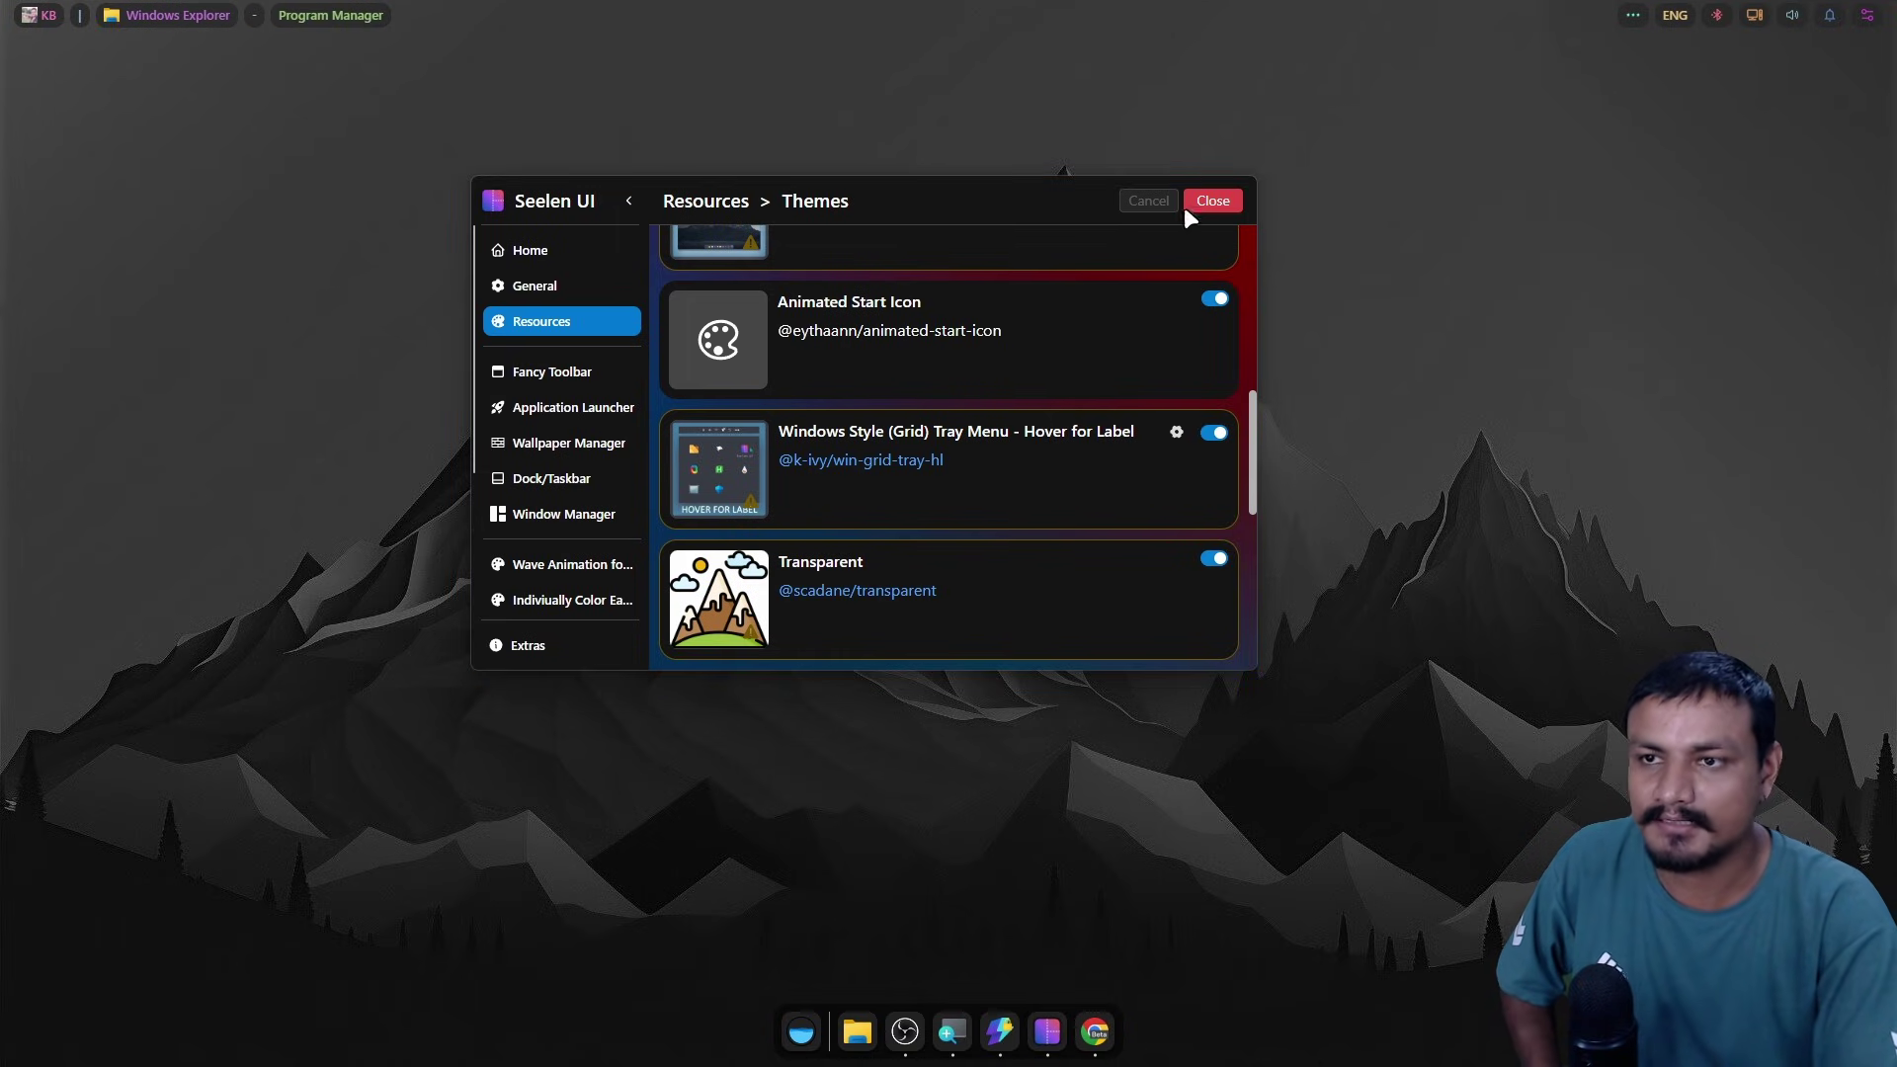
# Enable the Round Toolbar theme under Available Themes and save.
pyautogui.moveTo(983, 209); pyautogui.dragTo(1007, 281)
pyautogui.scroll(1, 997, 590)
pyautogui.scroll(4, 998, 582)
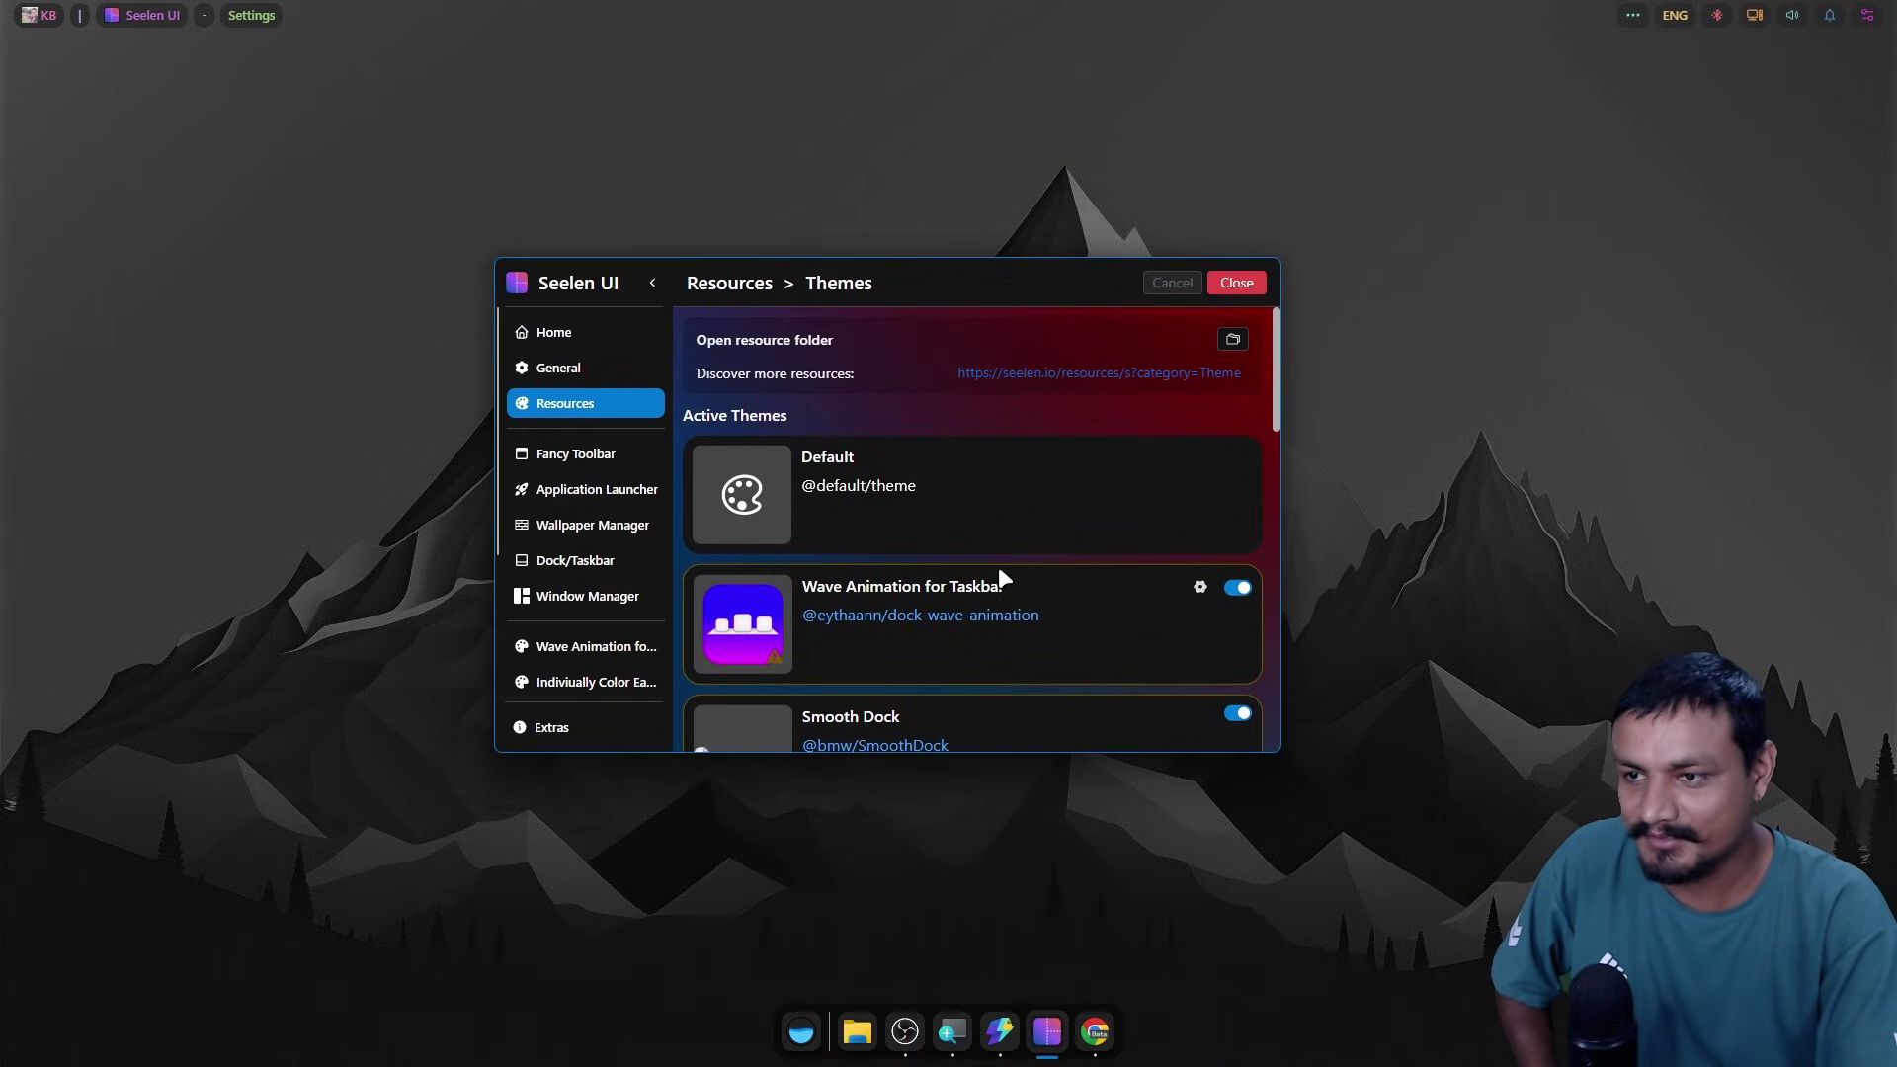
pyautogui.scroll(-3, 991, 513)
pyautogui.scroll(-1, 991, 502)
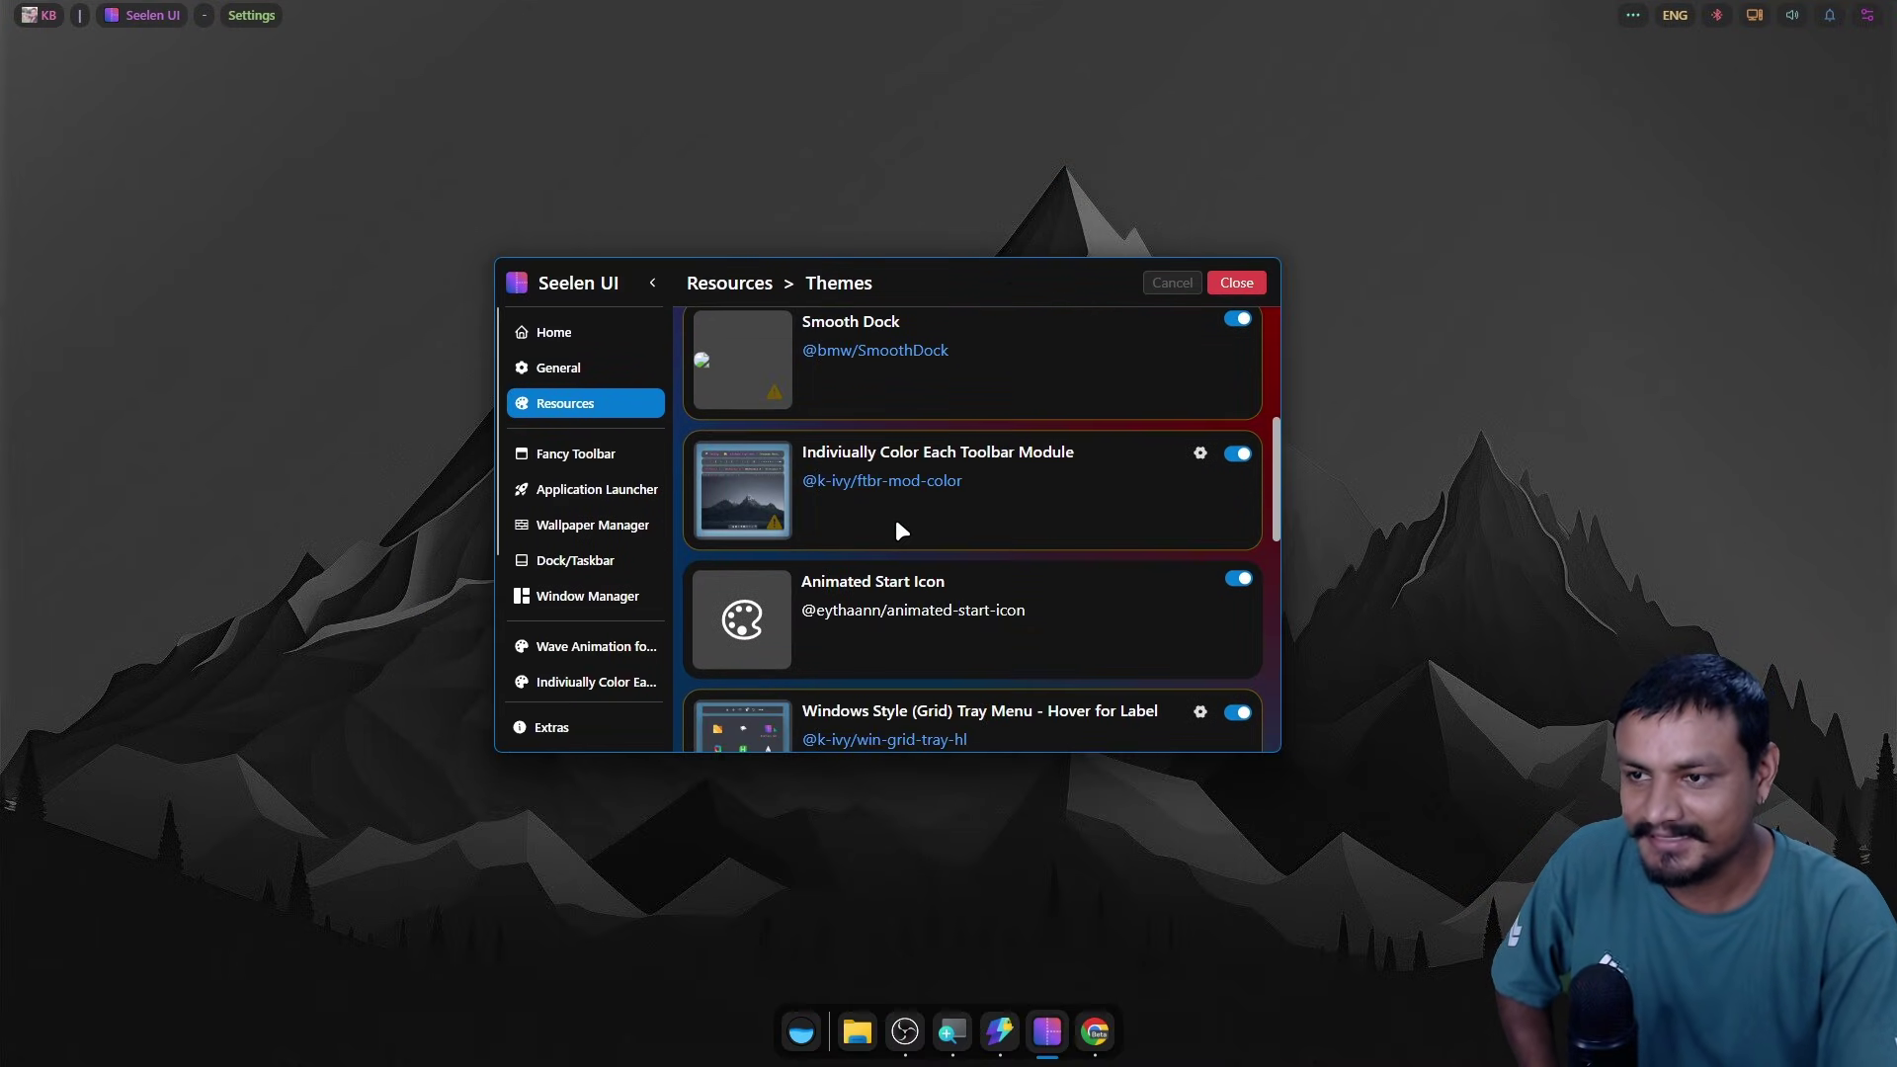
pyautogui.scroll(-3, 909, 501)
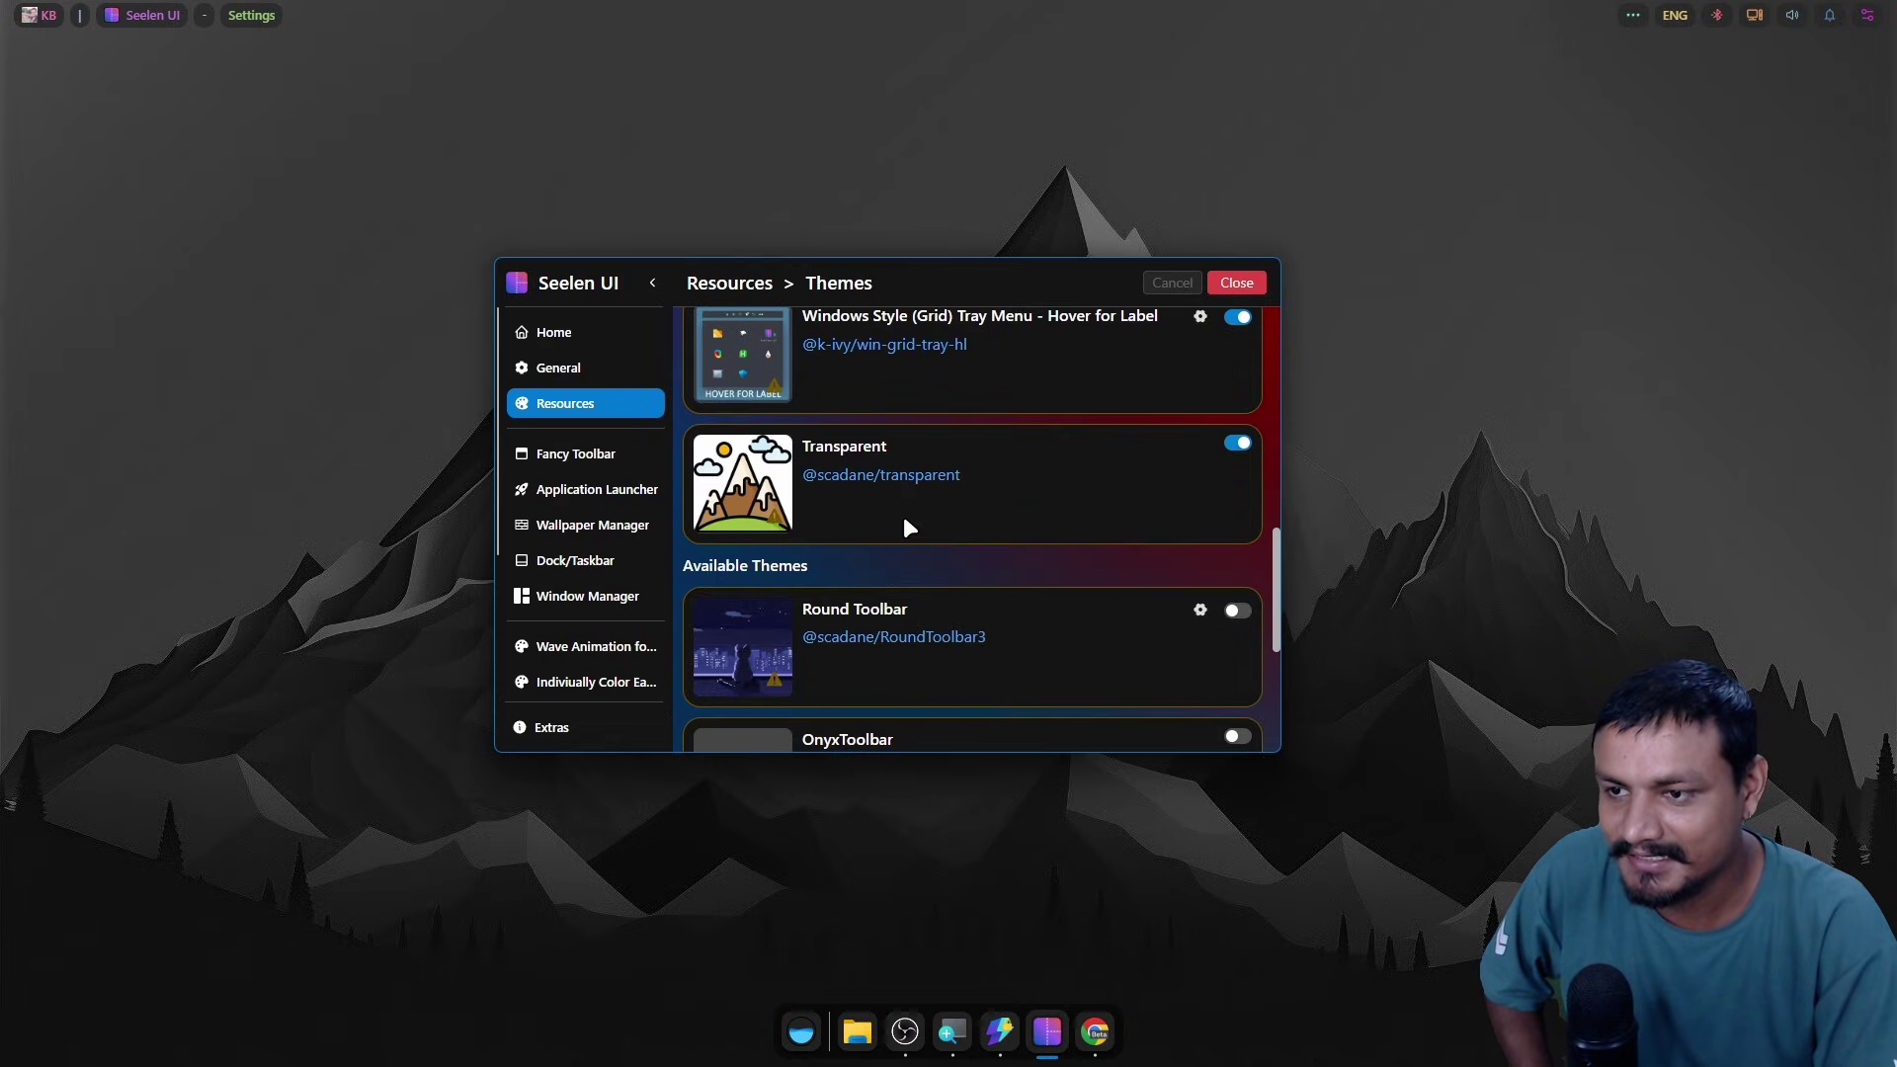
pyautogui.scroll(-2, 903, 509)
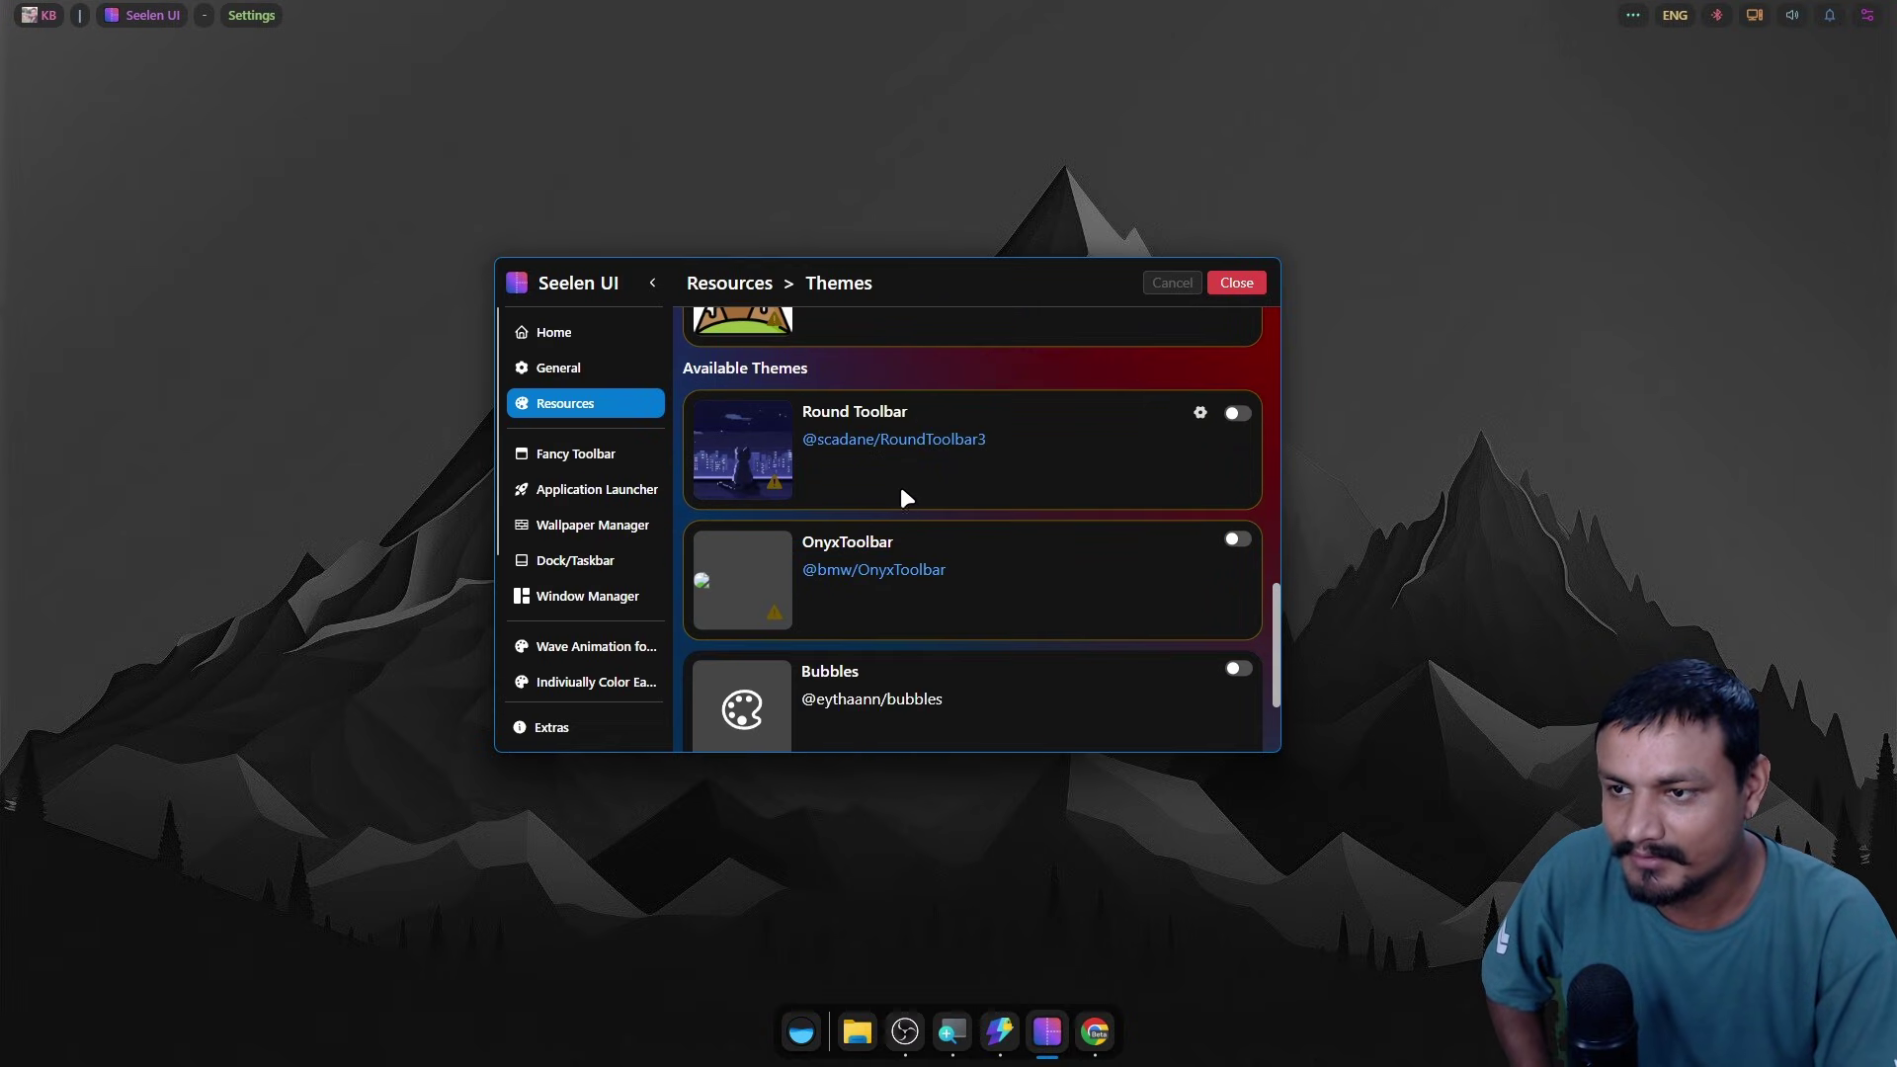
pyautogui.click(1235, 414)
pyautogui.click(1237, 284)
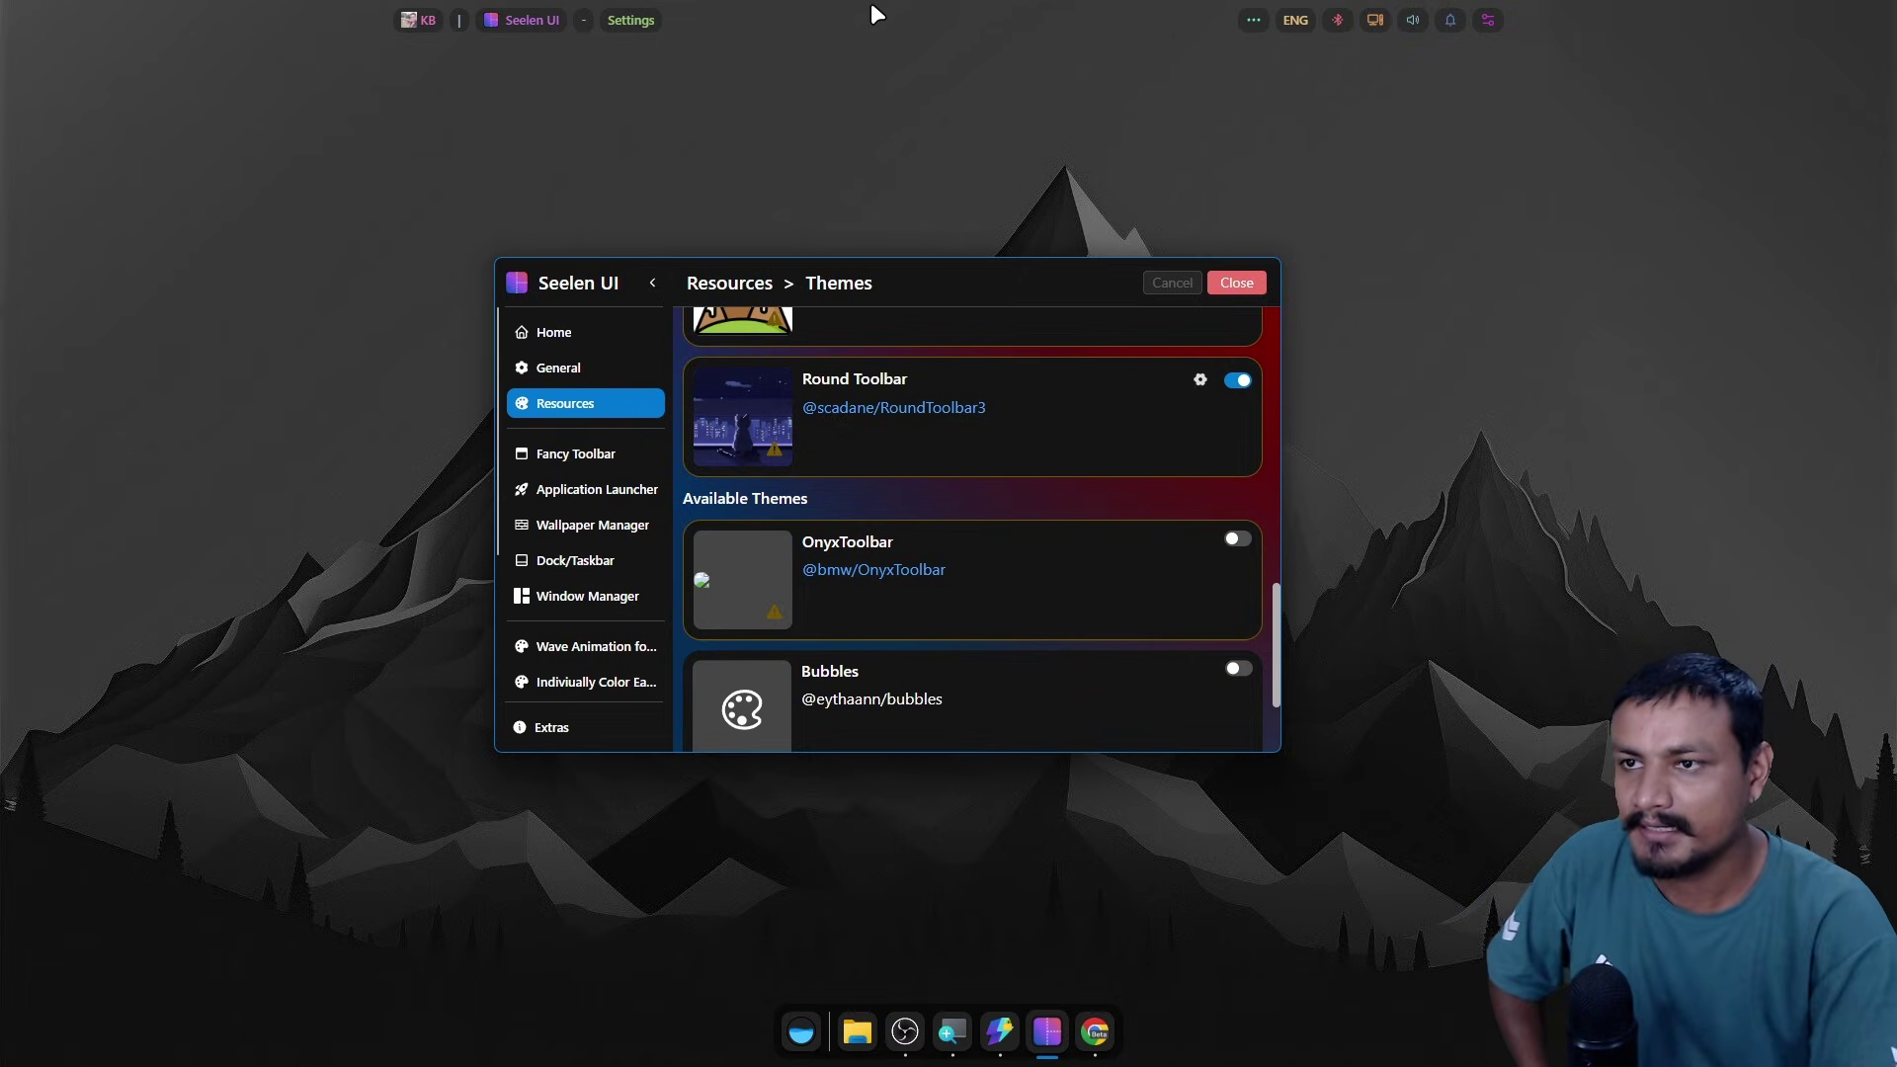
pyautogui.rightClick(909, 21)
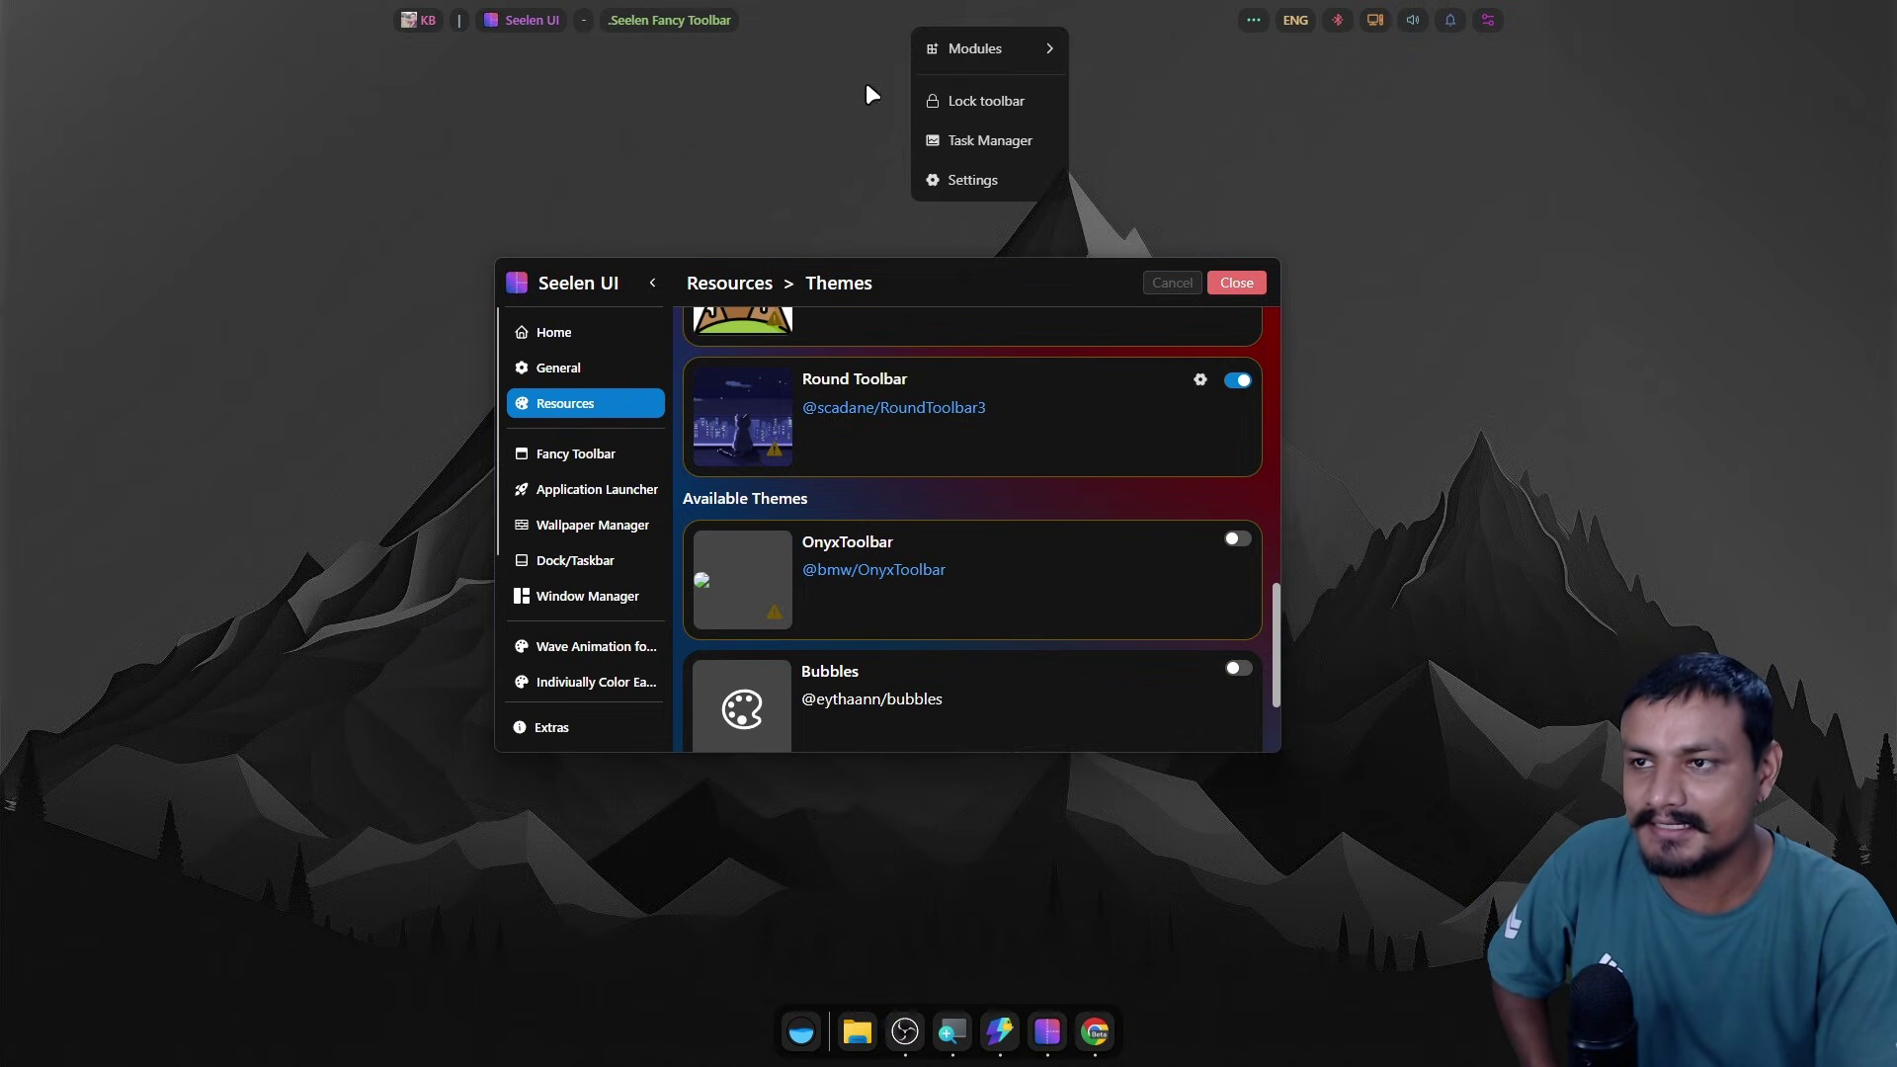
pyautogui.moveTo(975, 47)
pyautogui.click(1106, 226)
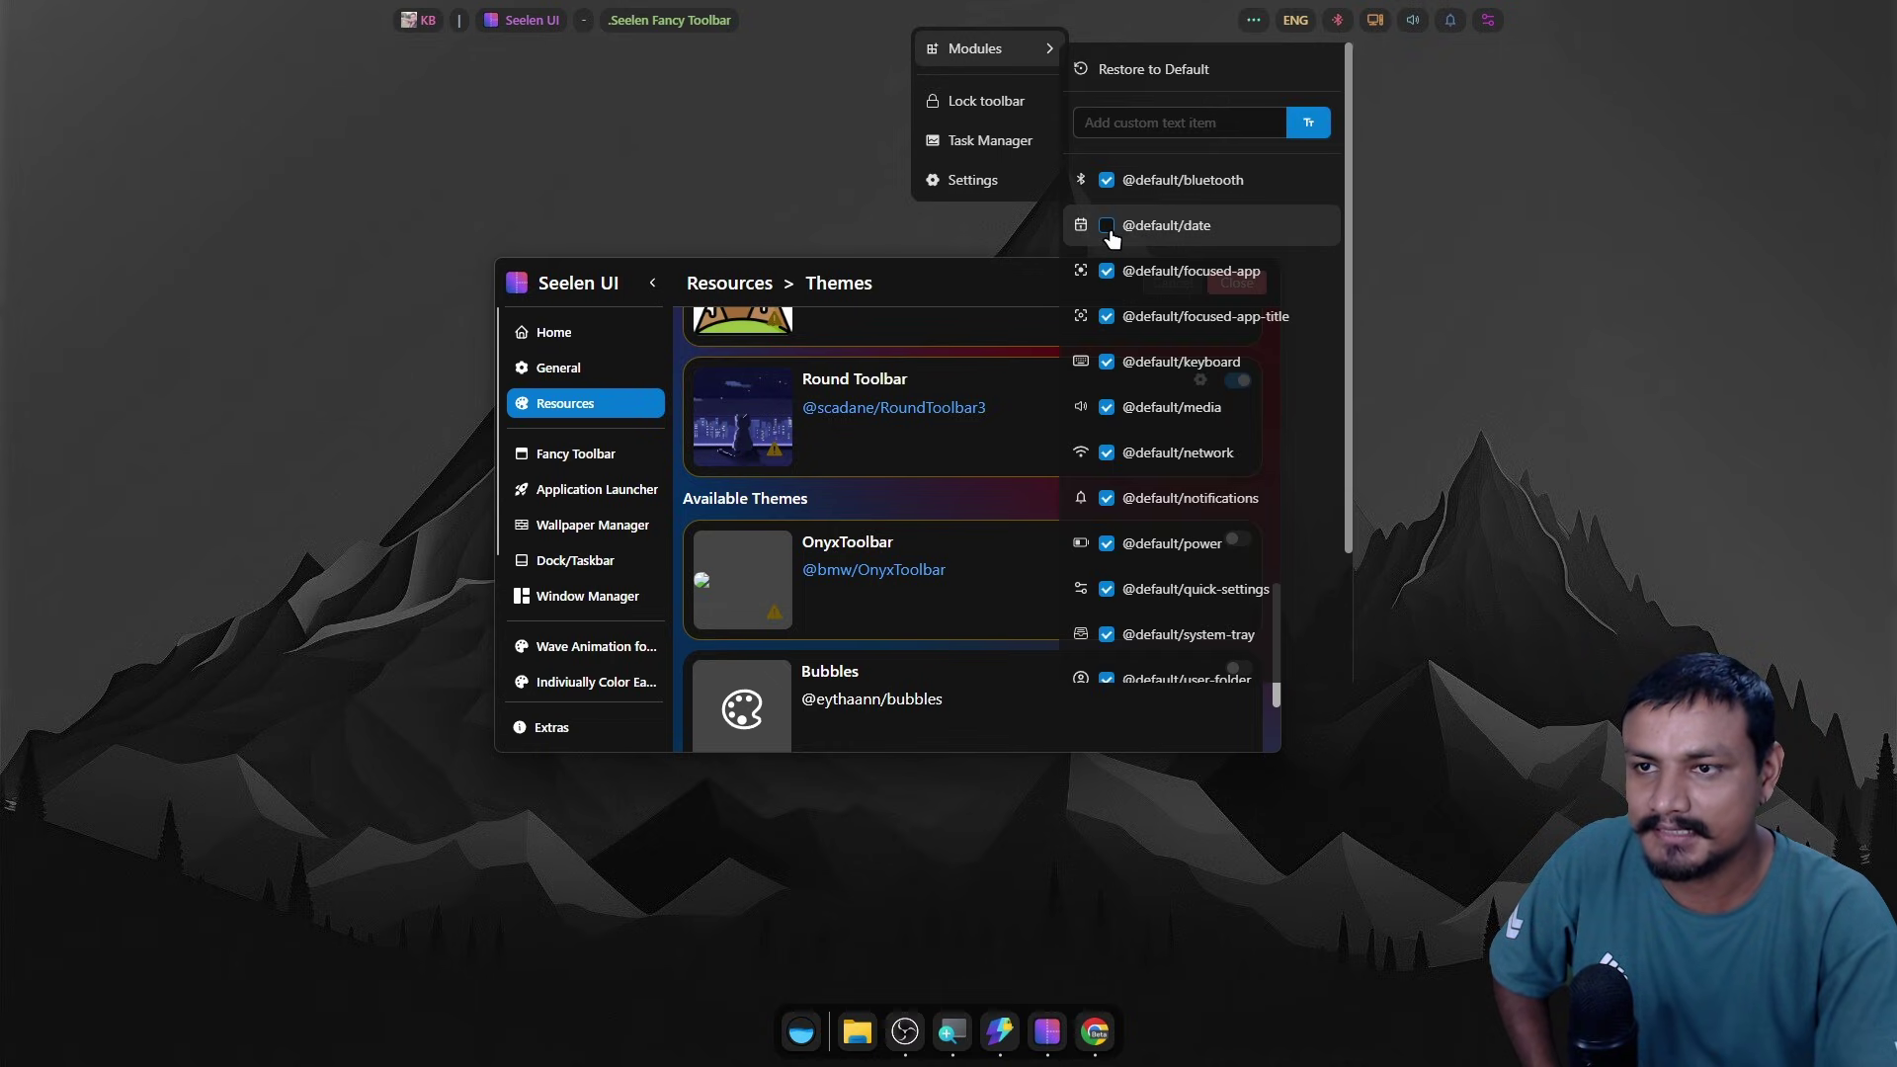
pyautogui.click(1106, 226)
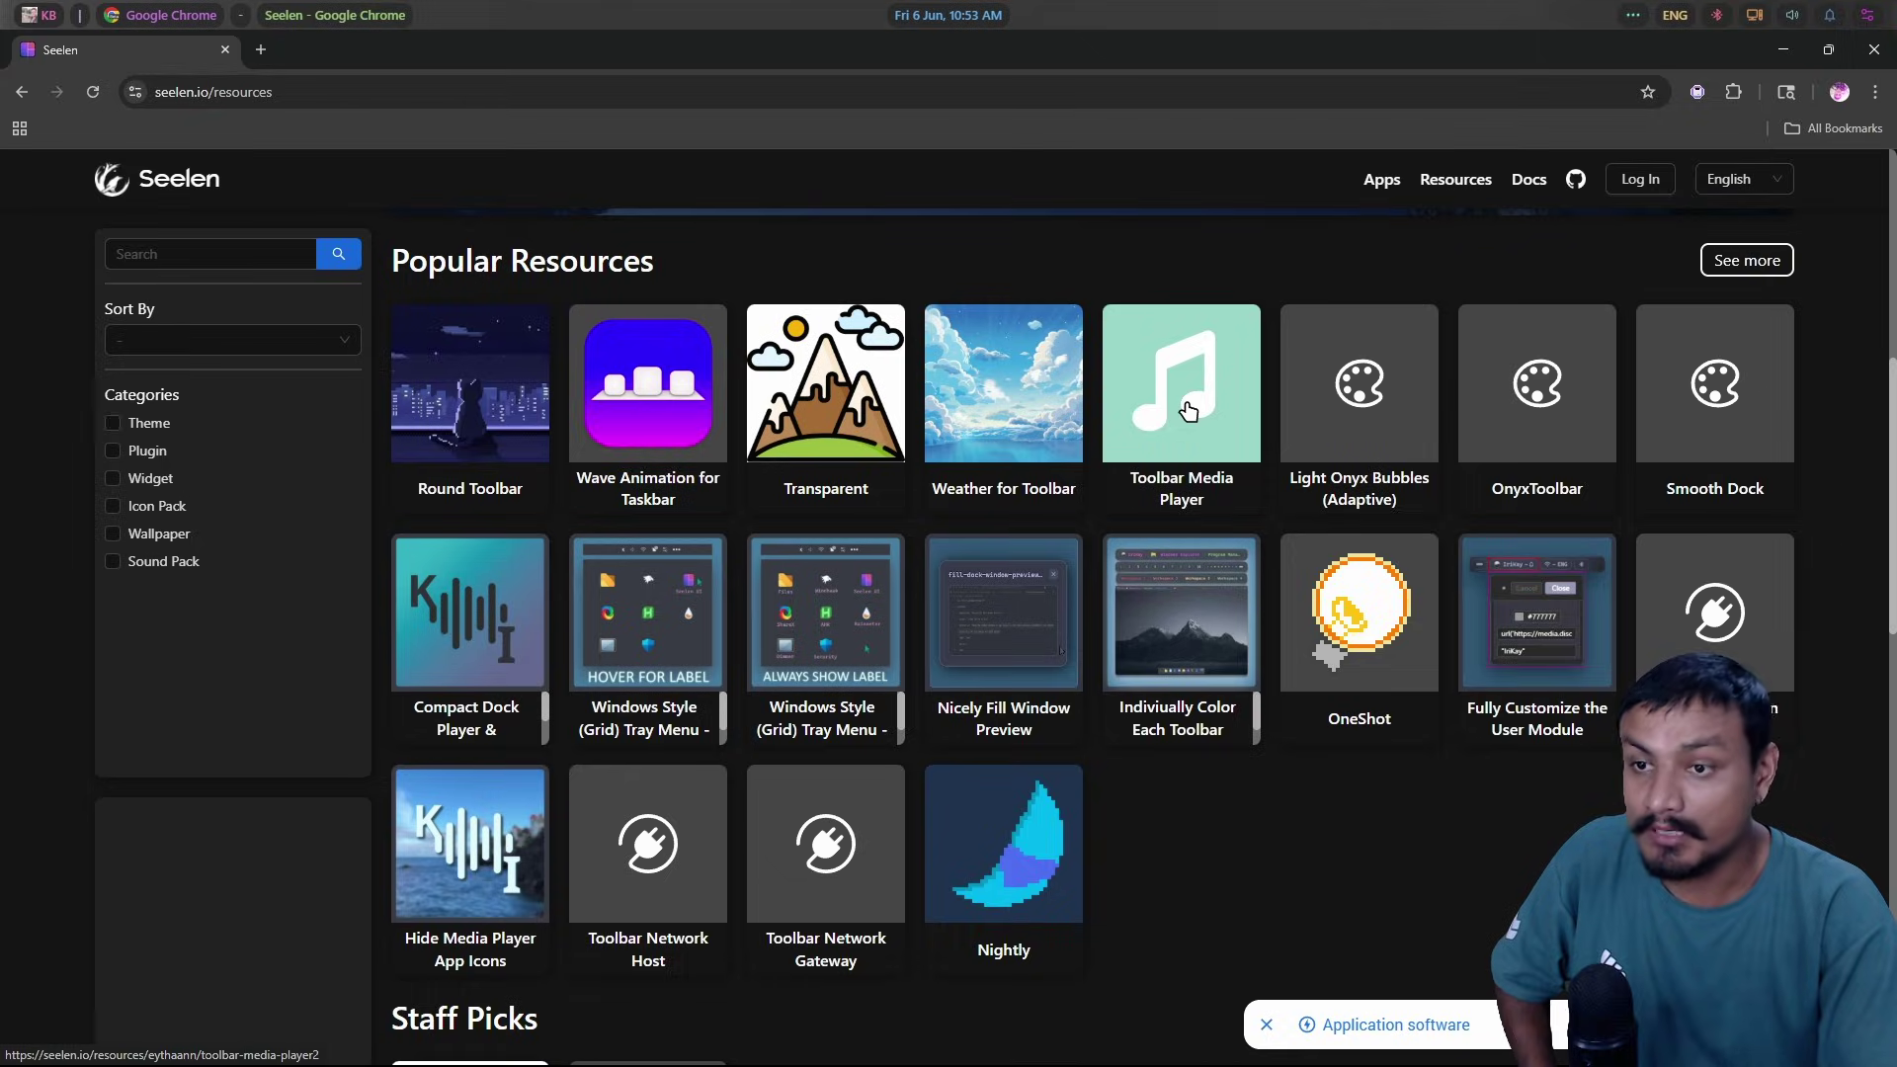
pyautogui.click(1185, 399)
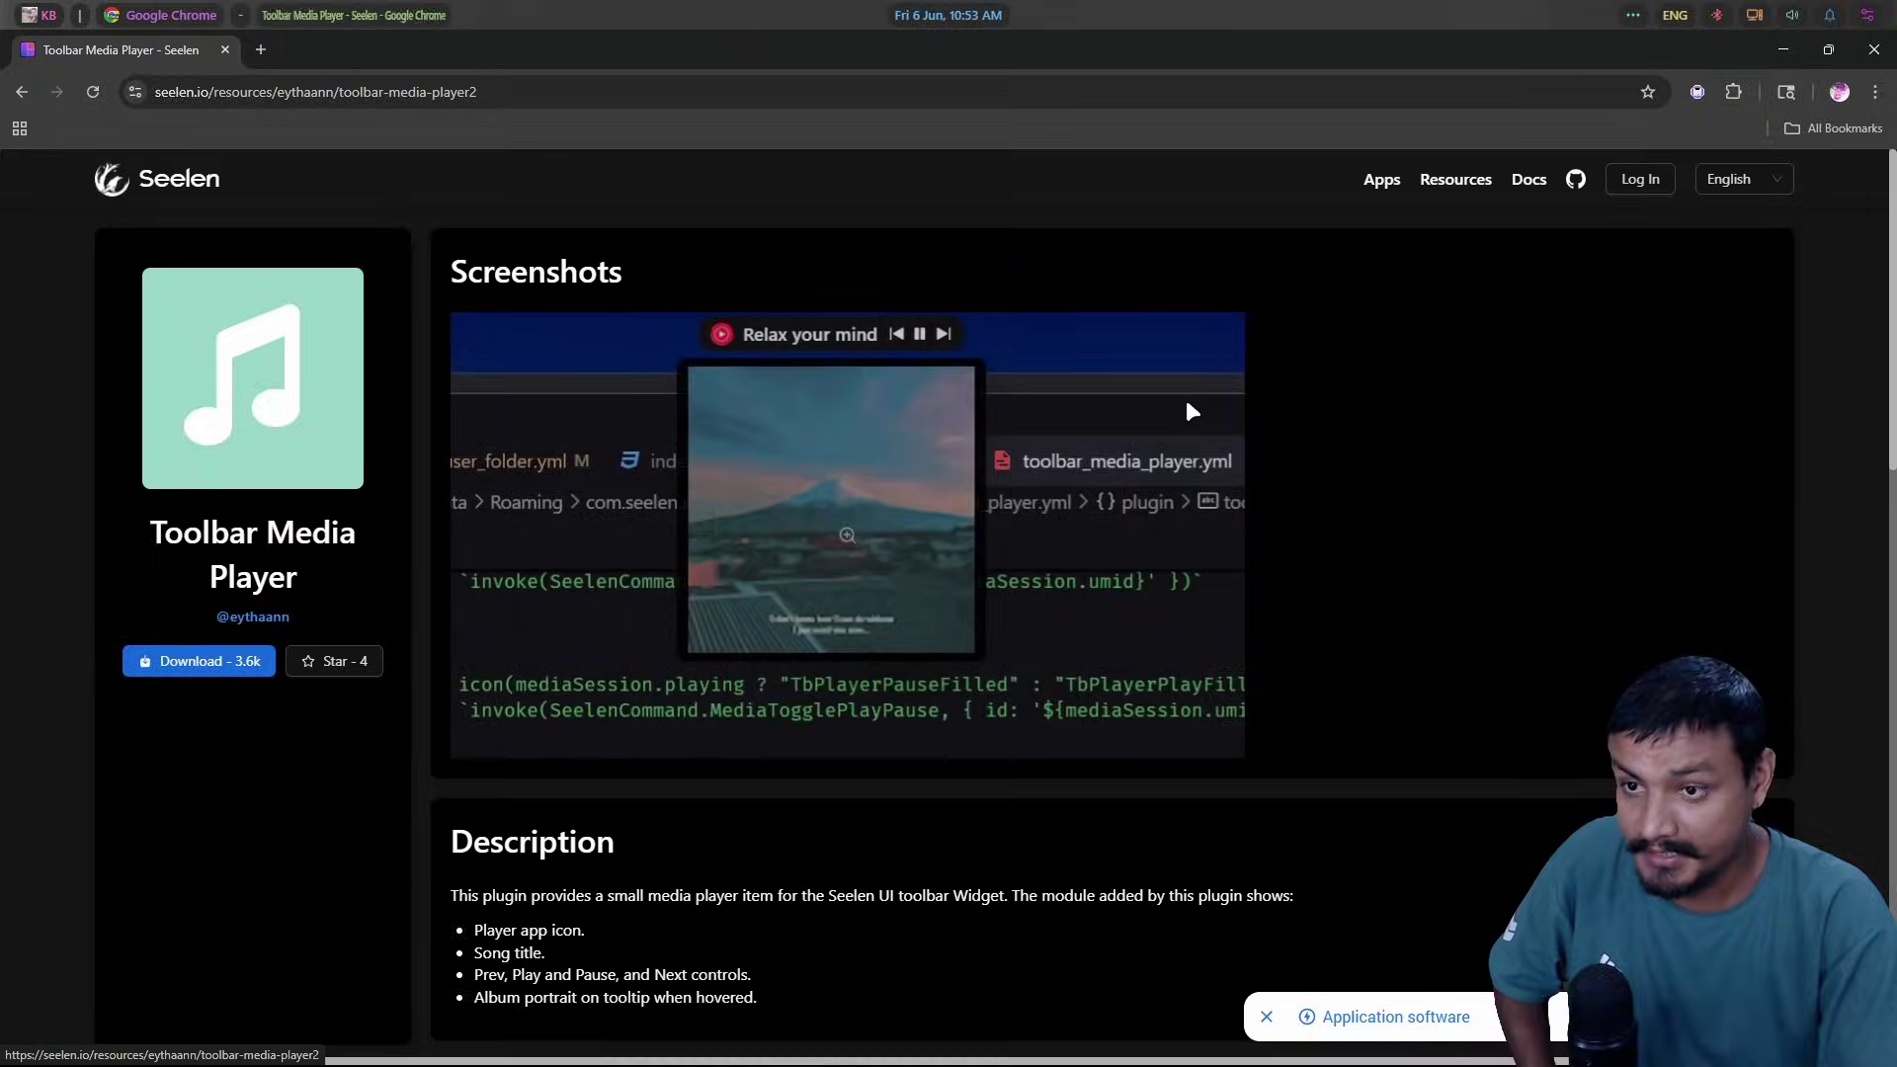
pyautogui.click(198, 661)
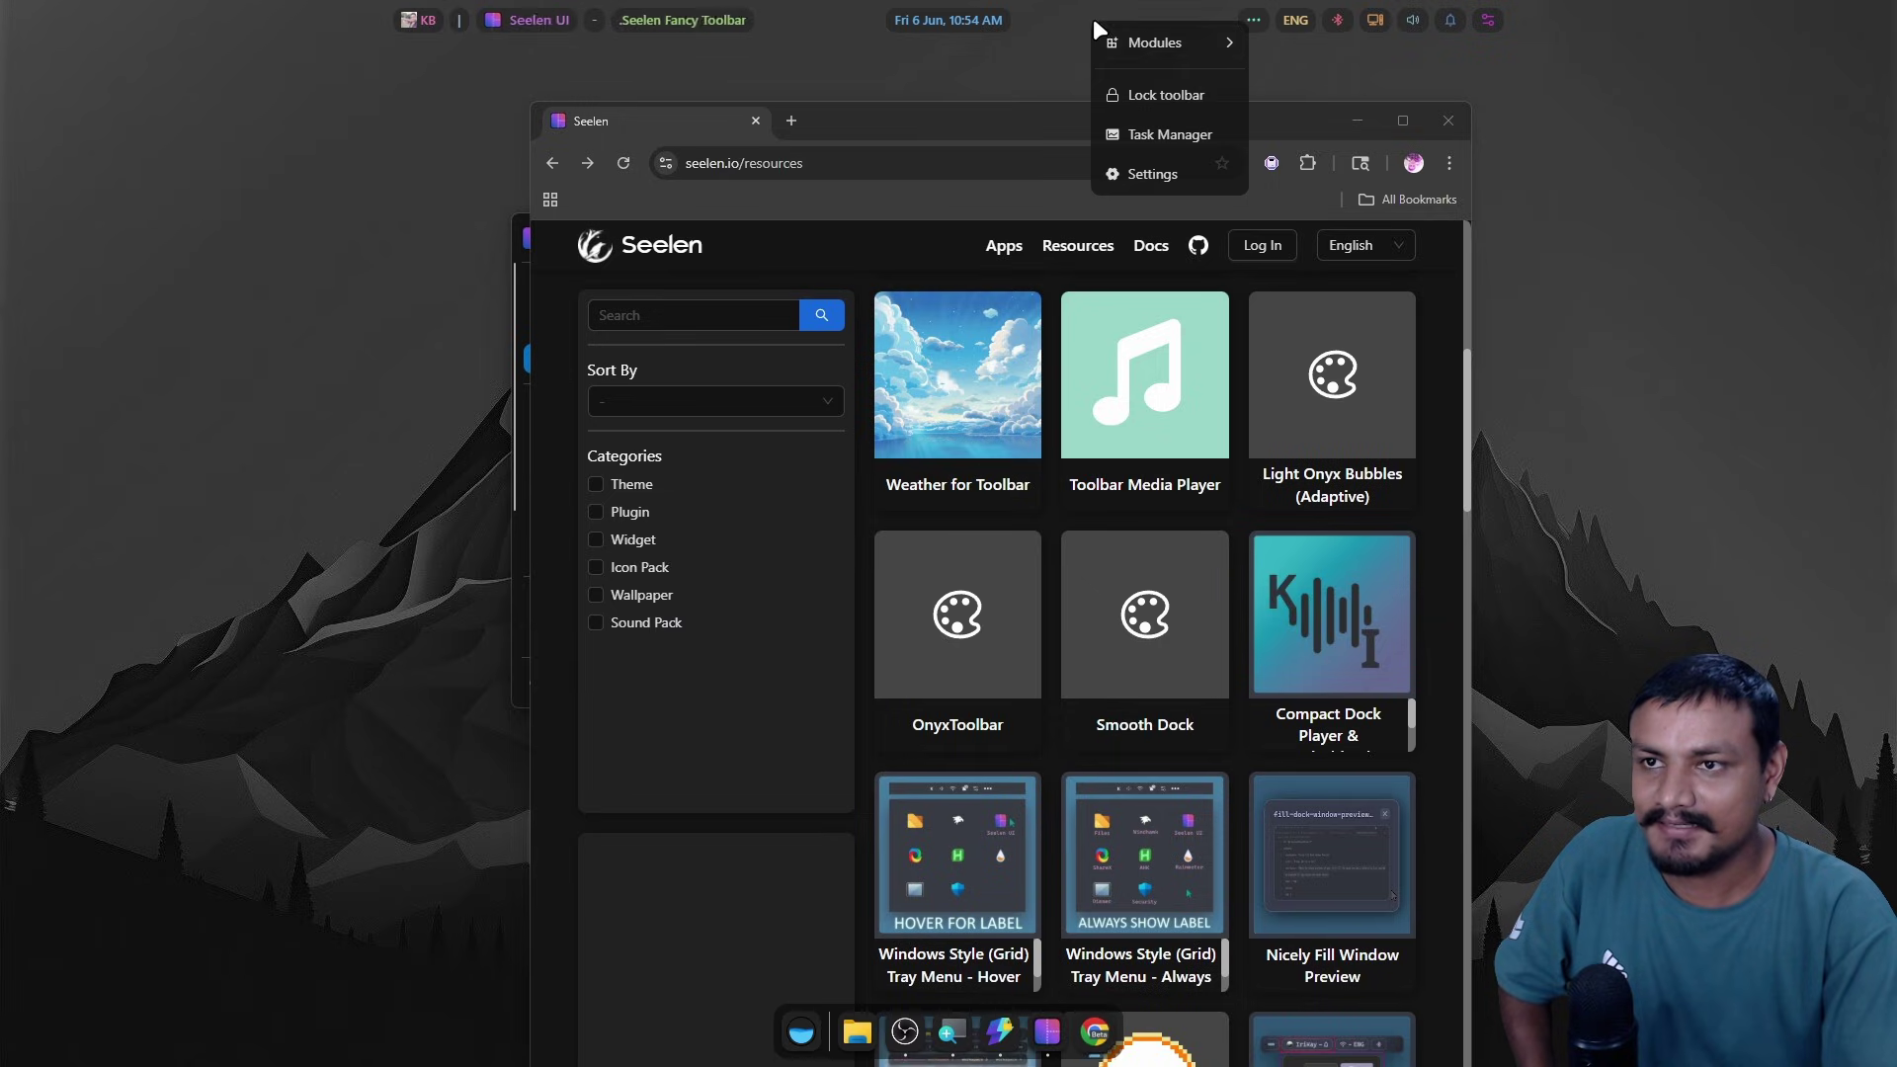
pyautogui.moveTo(1165, 44)
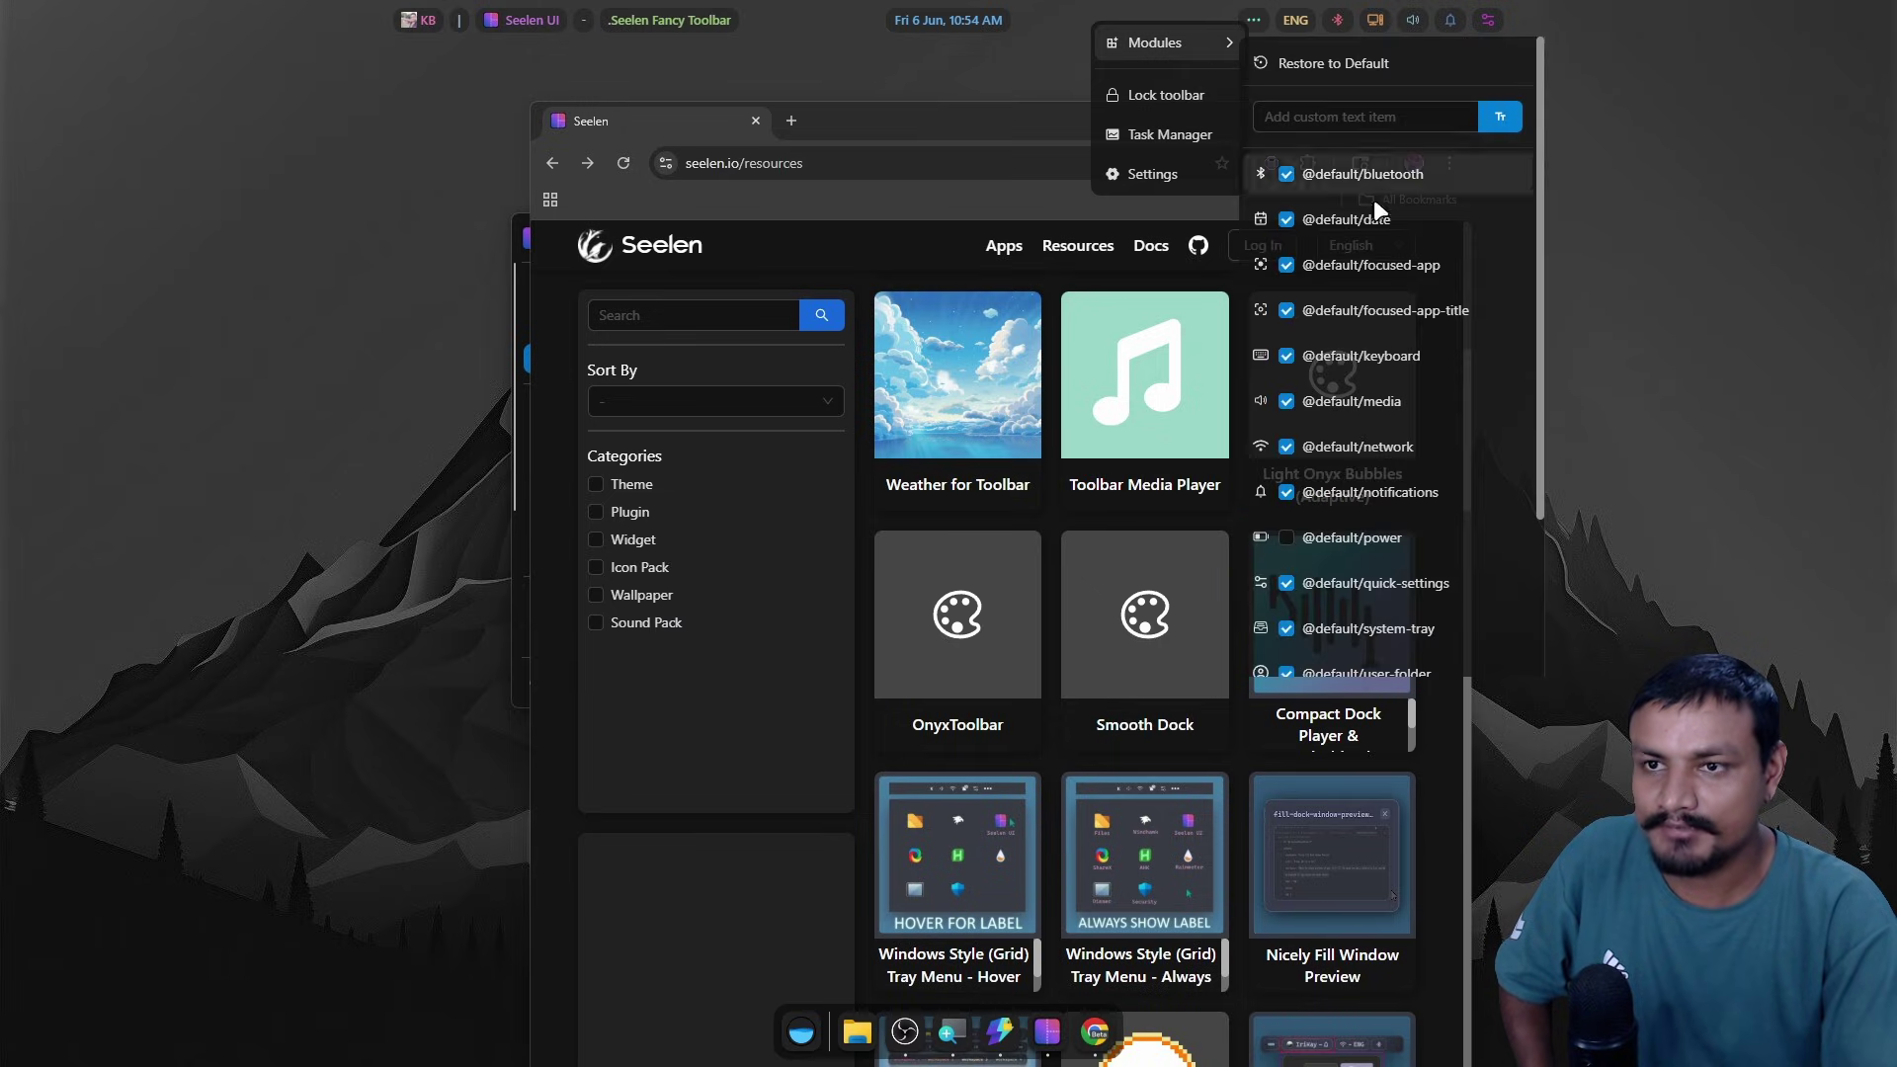
pyautogui.scroll(-3, 1373, 521)
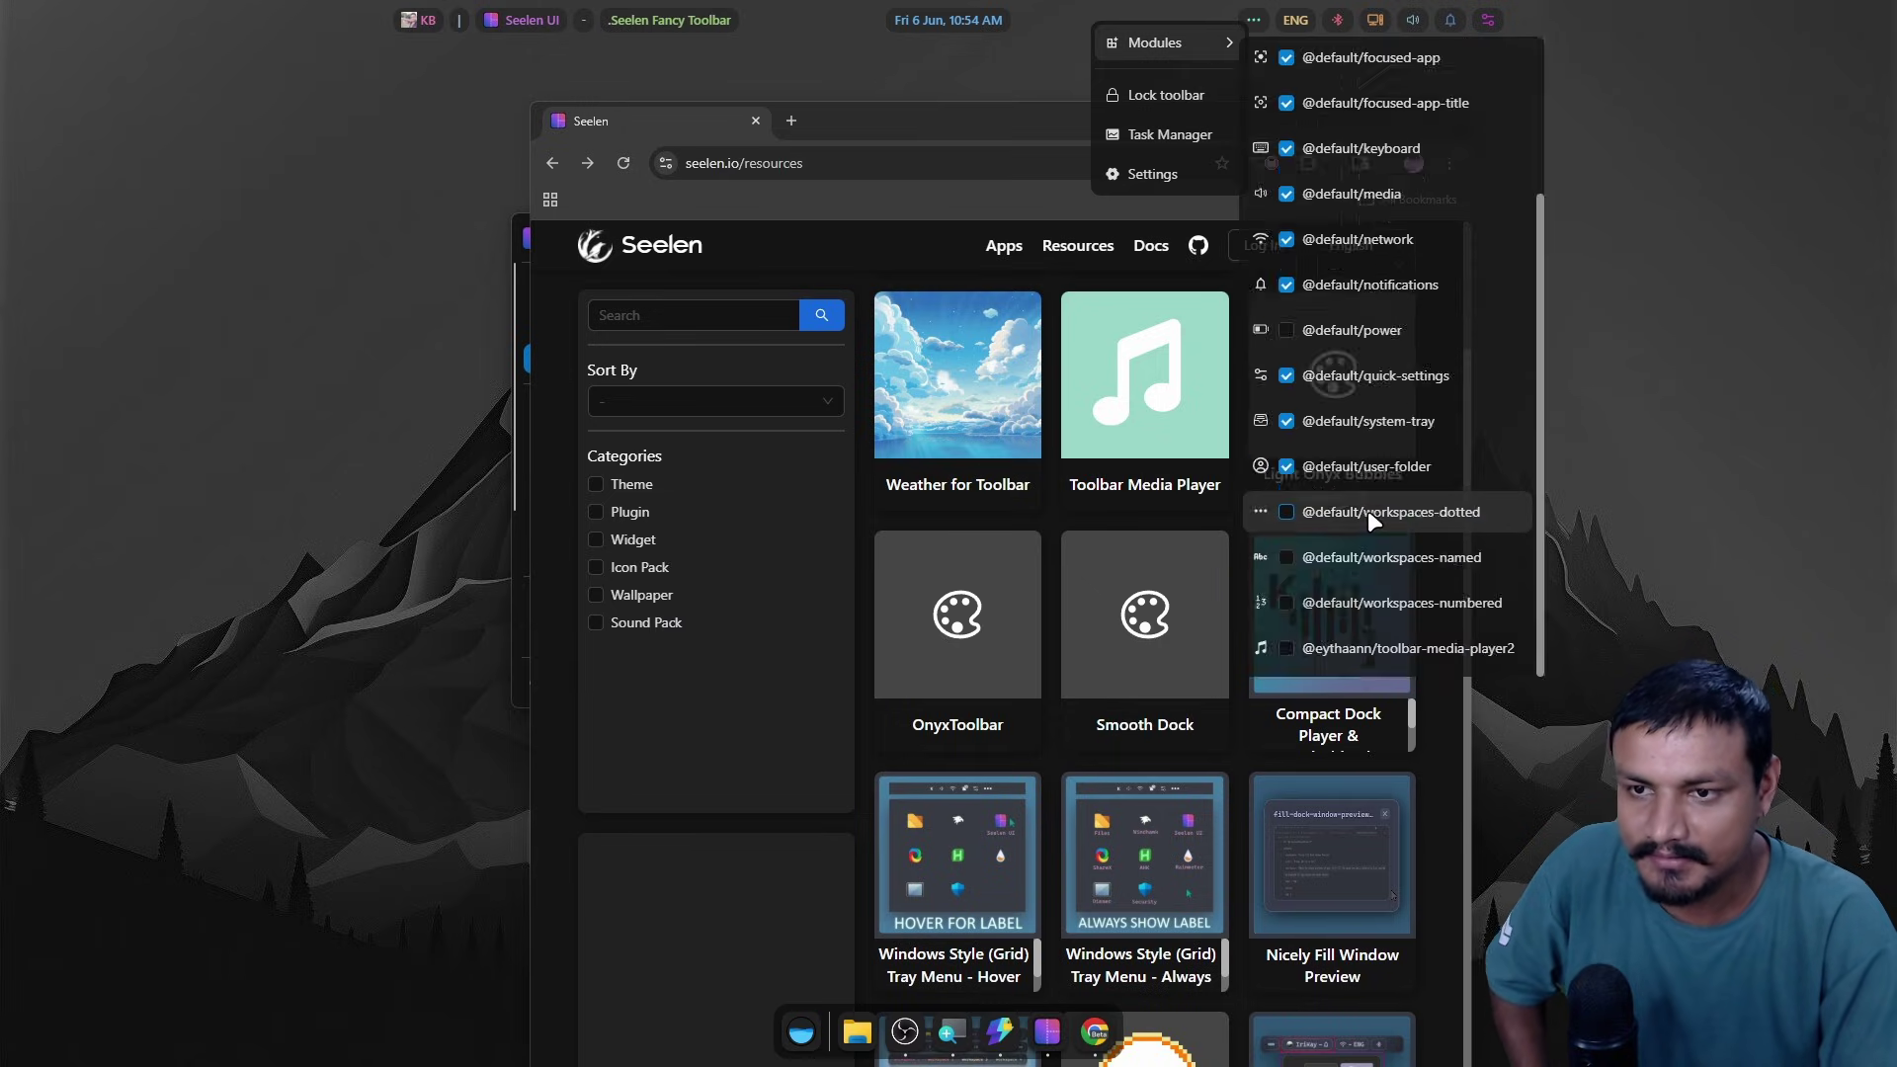
pyautogui.click(1285, 649)
pyautogui.click(1735, 211)
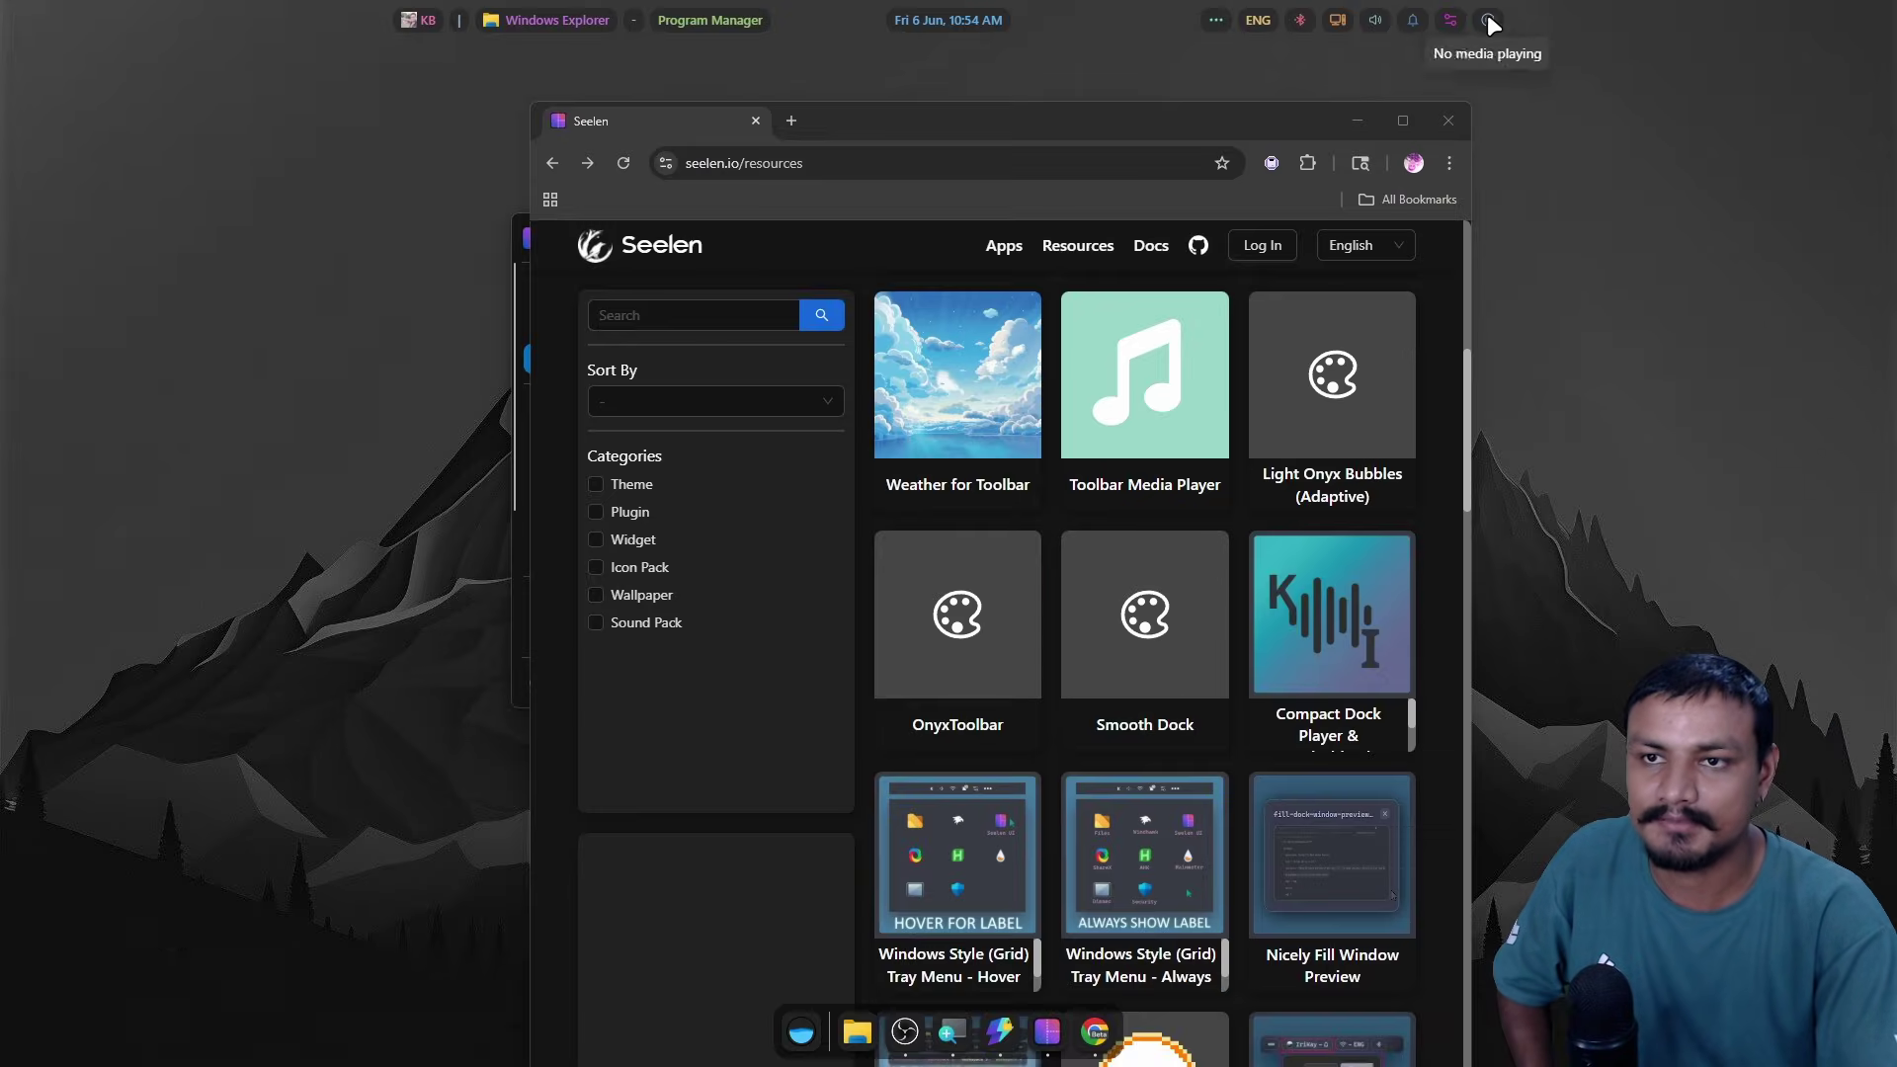
# Try the toolbar media item and scroll through seelen.io's popular resources.
pyautogui.click(1488, 21)
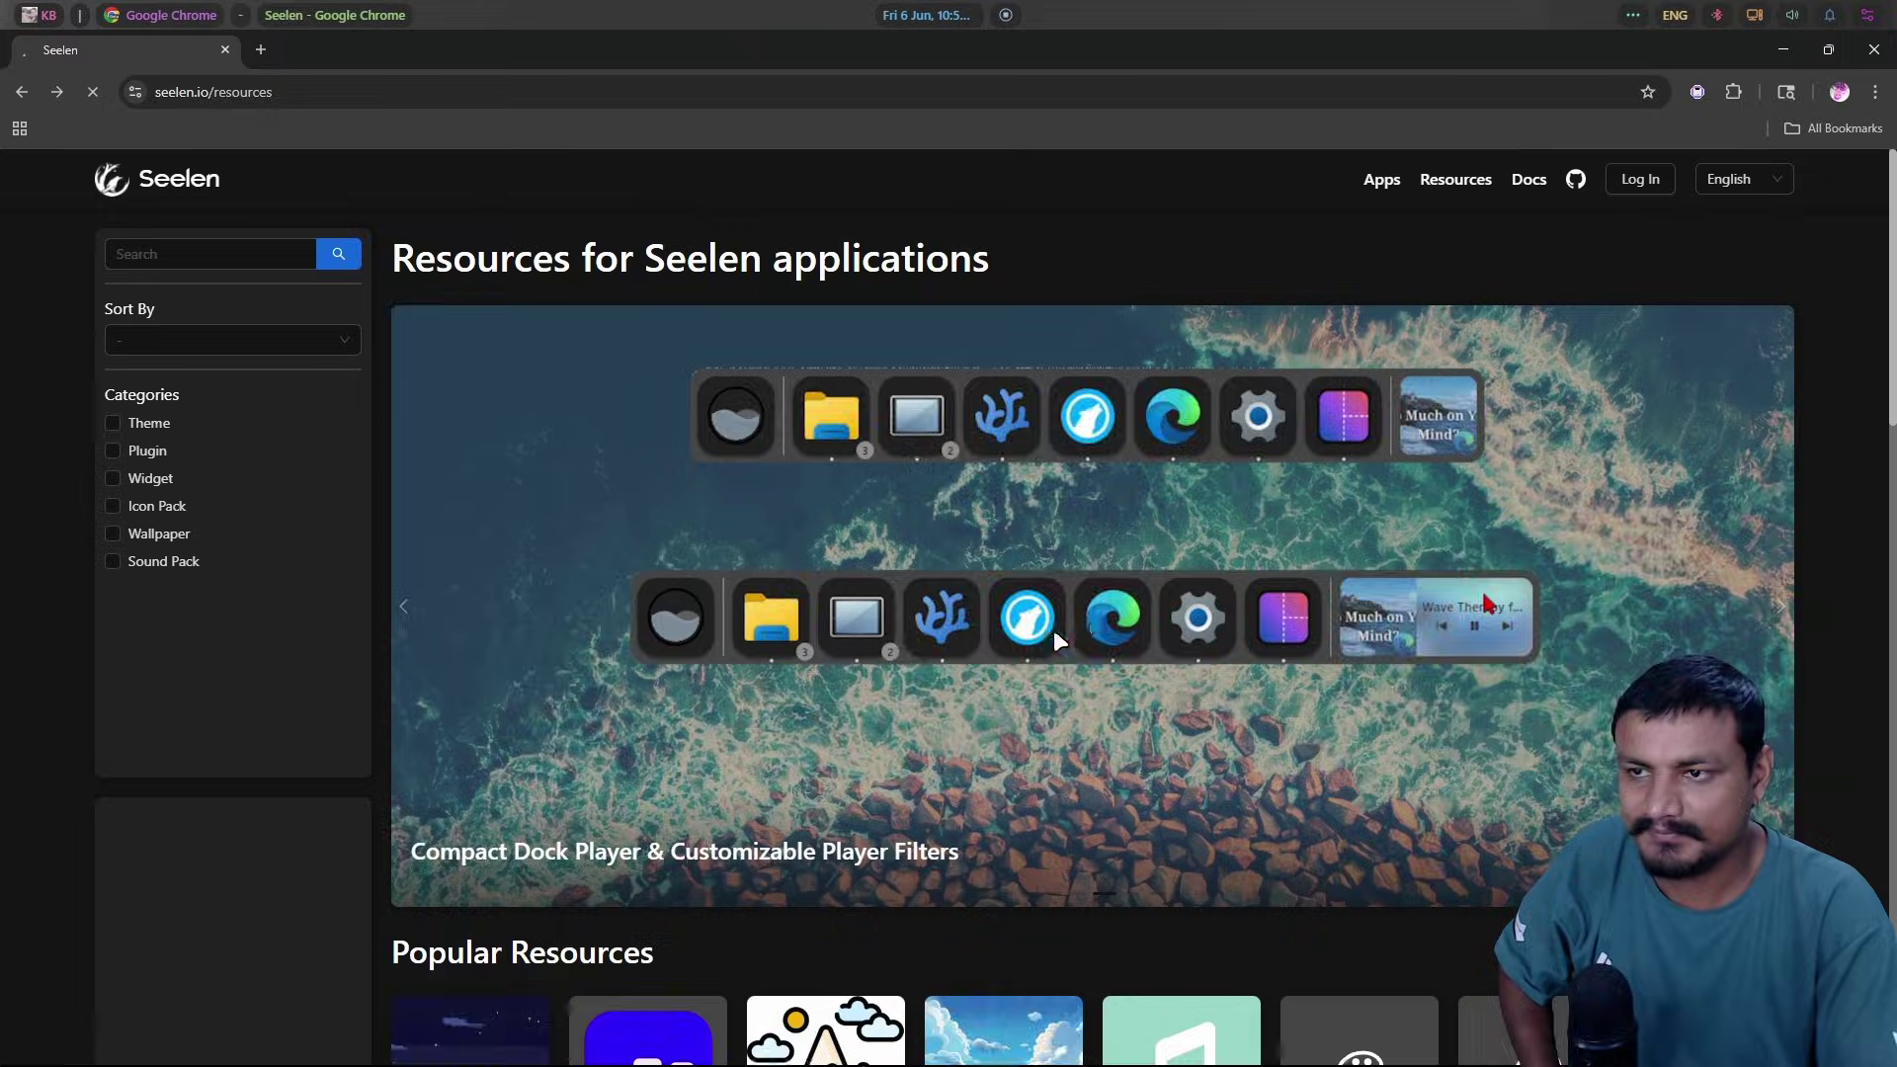
pyautogui.scroll(-9, 1053, 630)
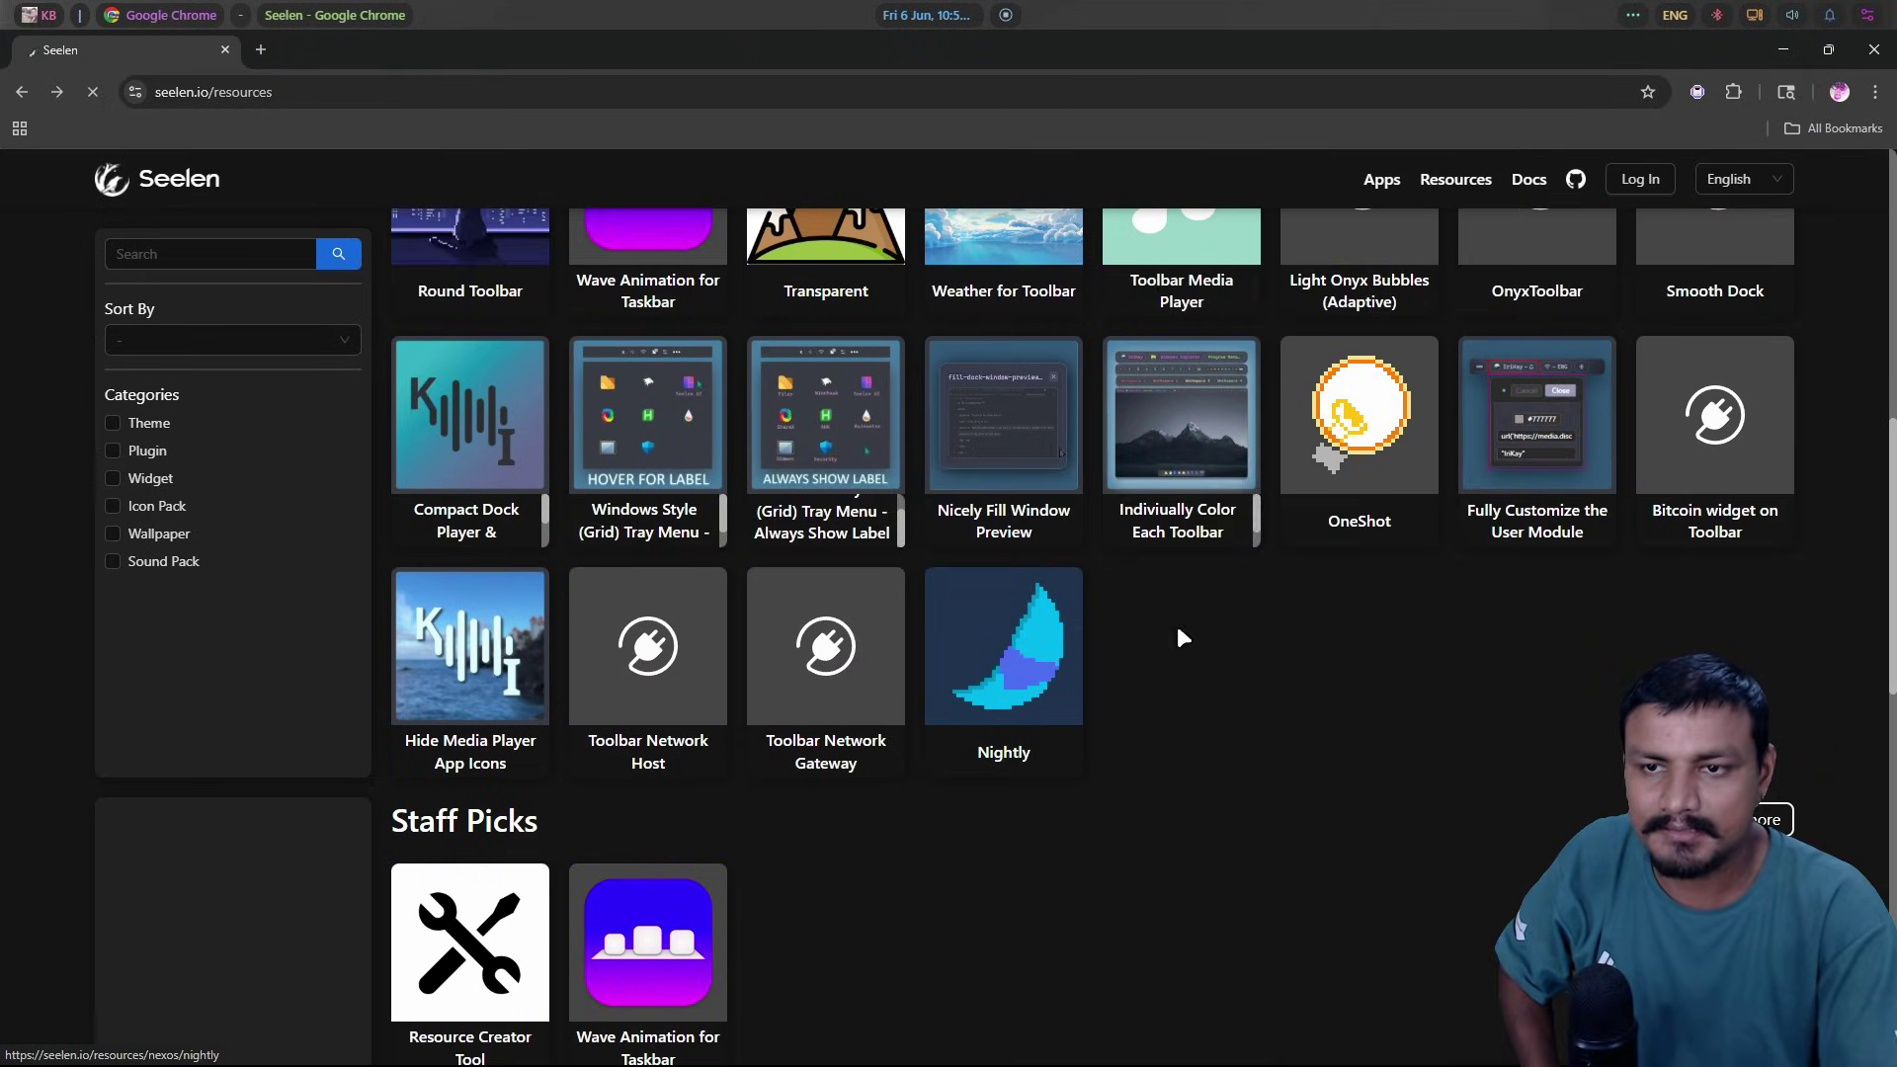
pyautogui.scroll(10, 1657, 442)
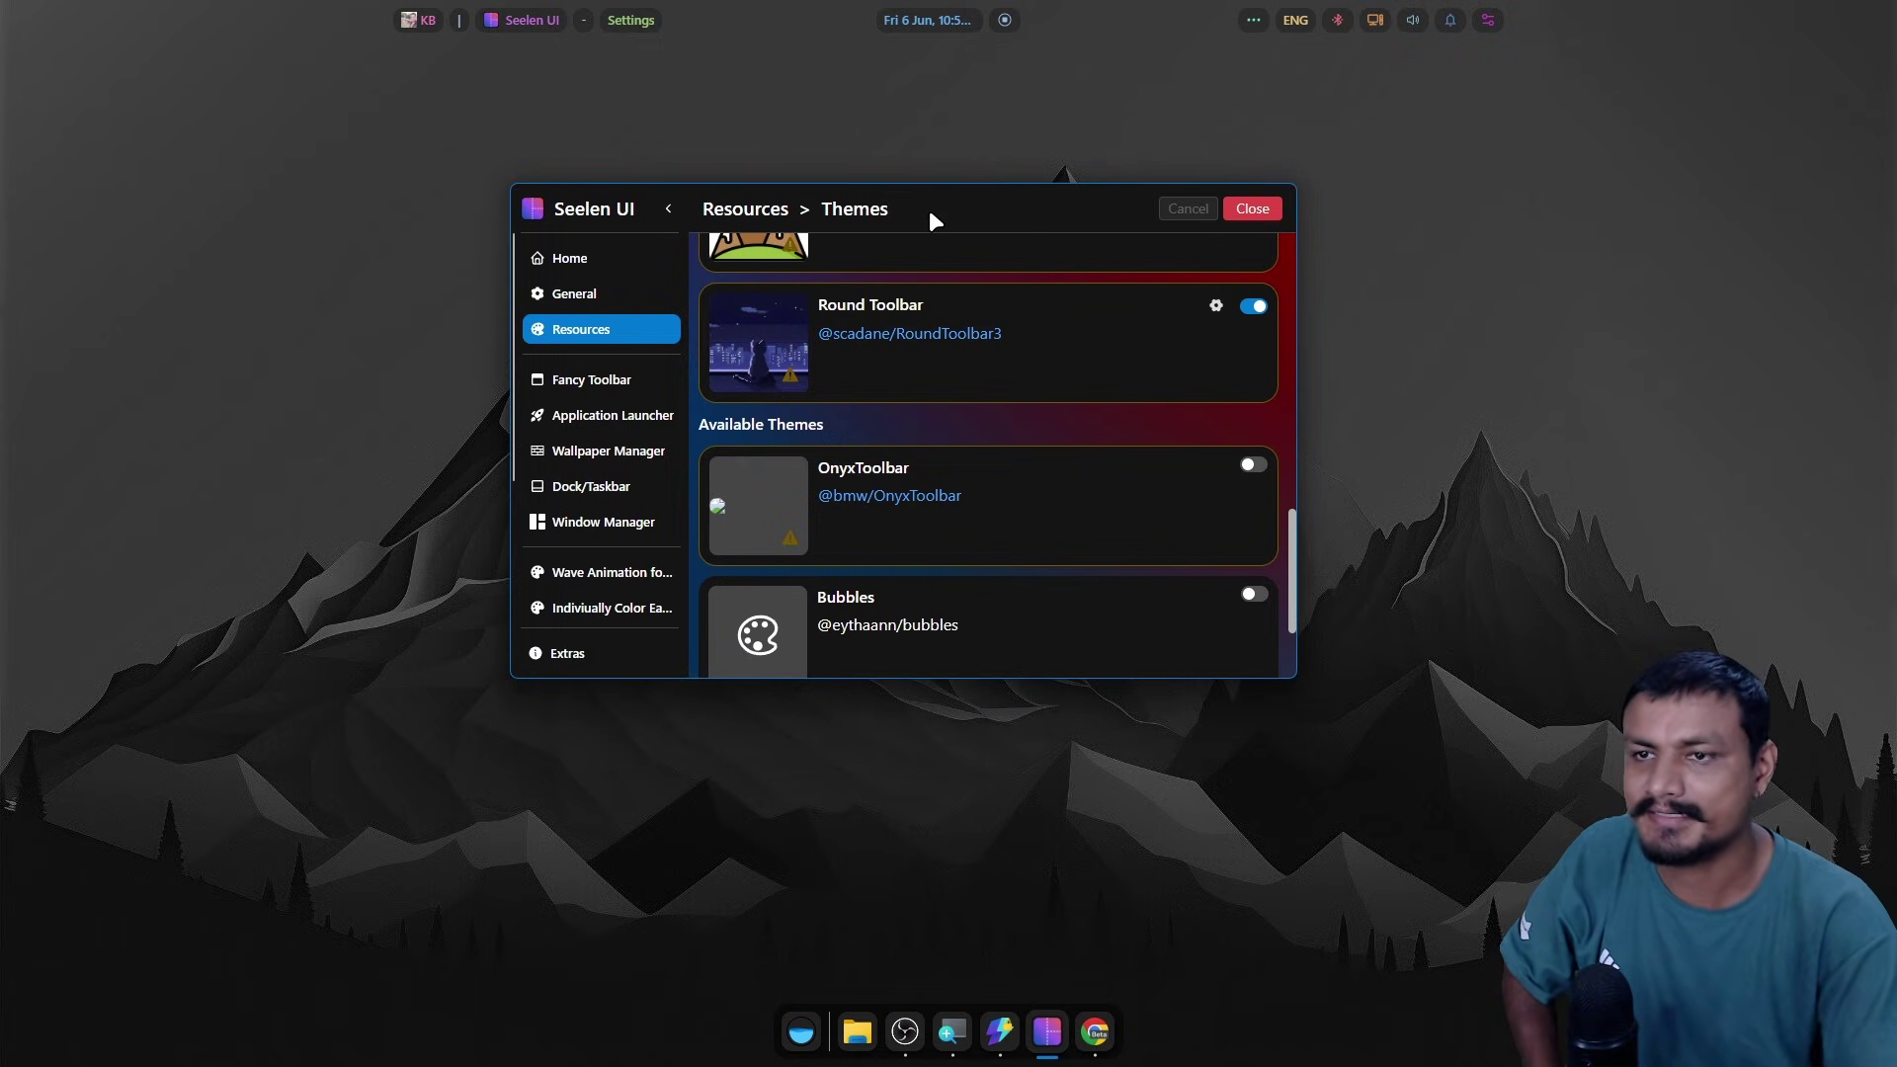
# Return to the Resources categories, open the Themes tile and scroll the installed themes.
pyautogui.scroll(10, 929, 435)
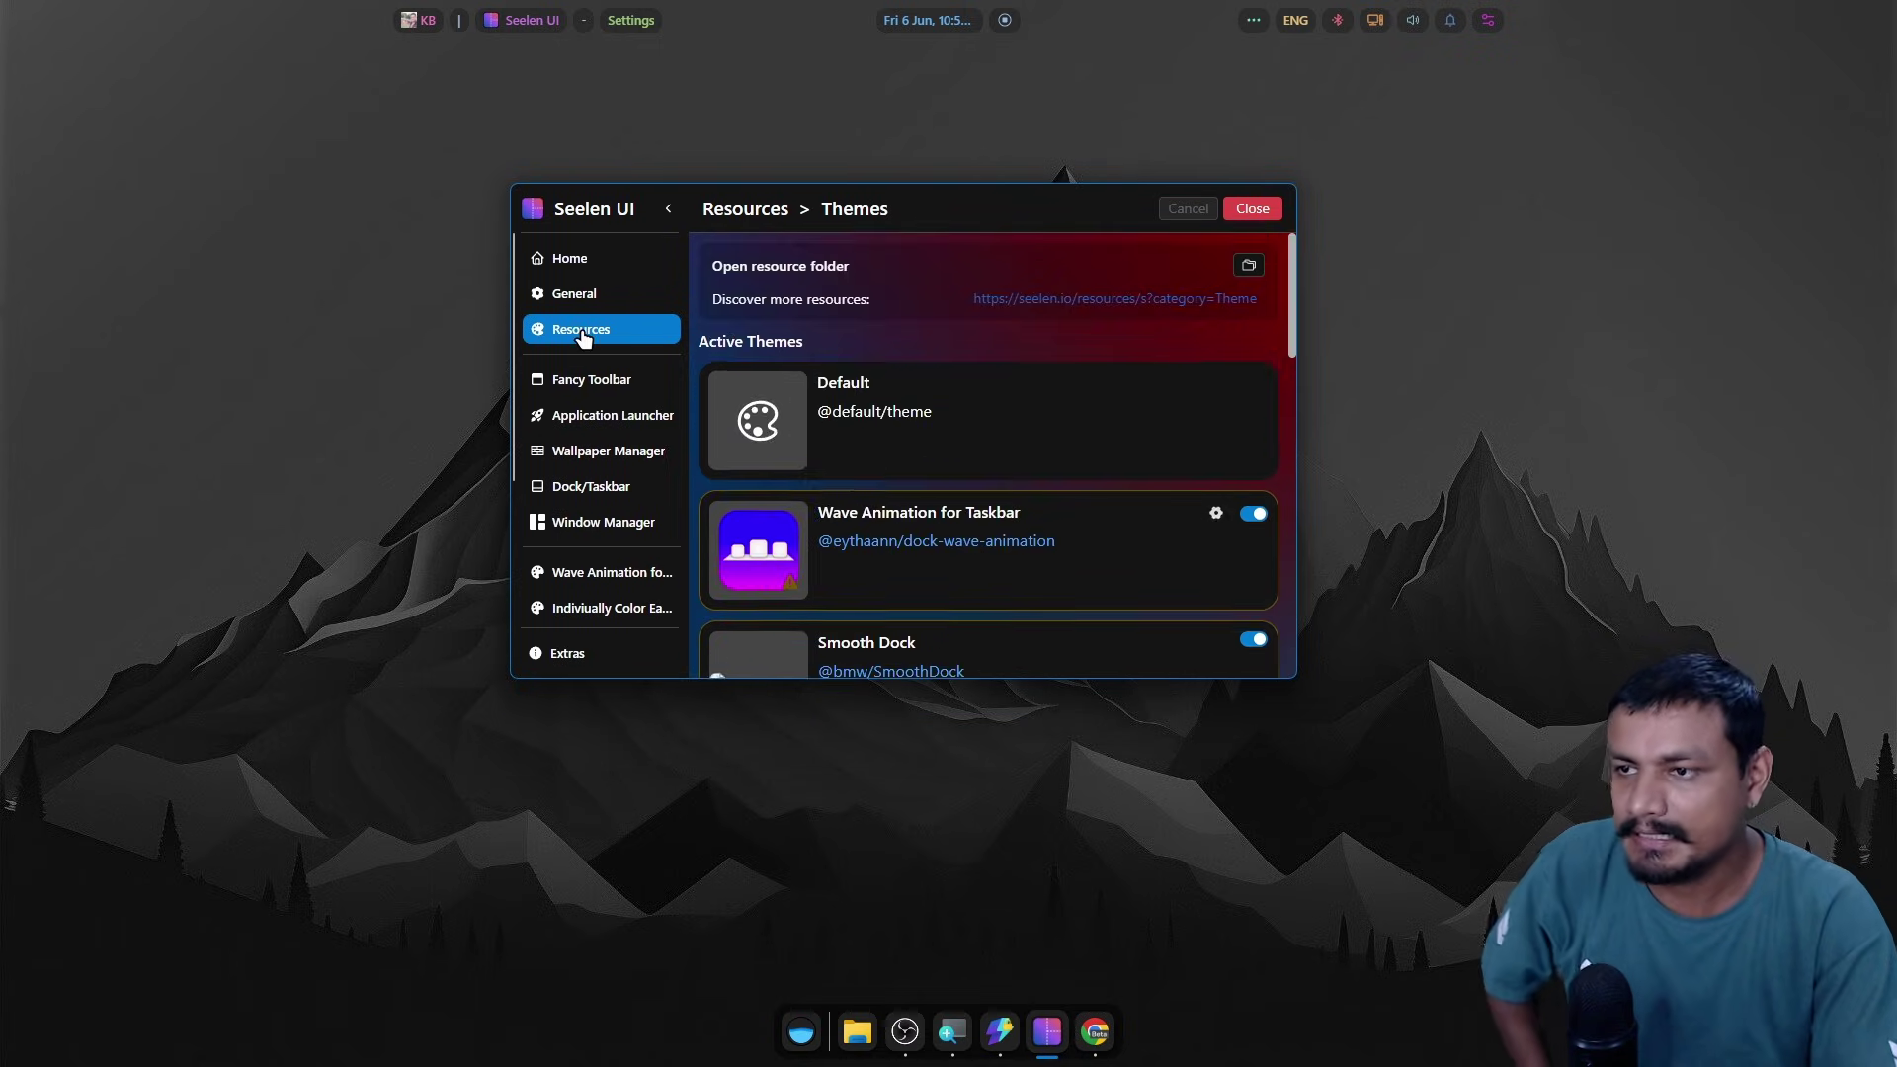
pyautogui.click(648, 335)
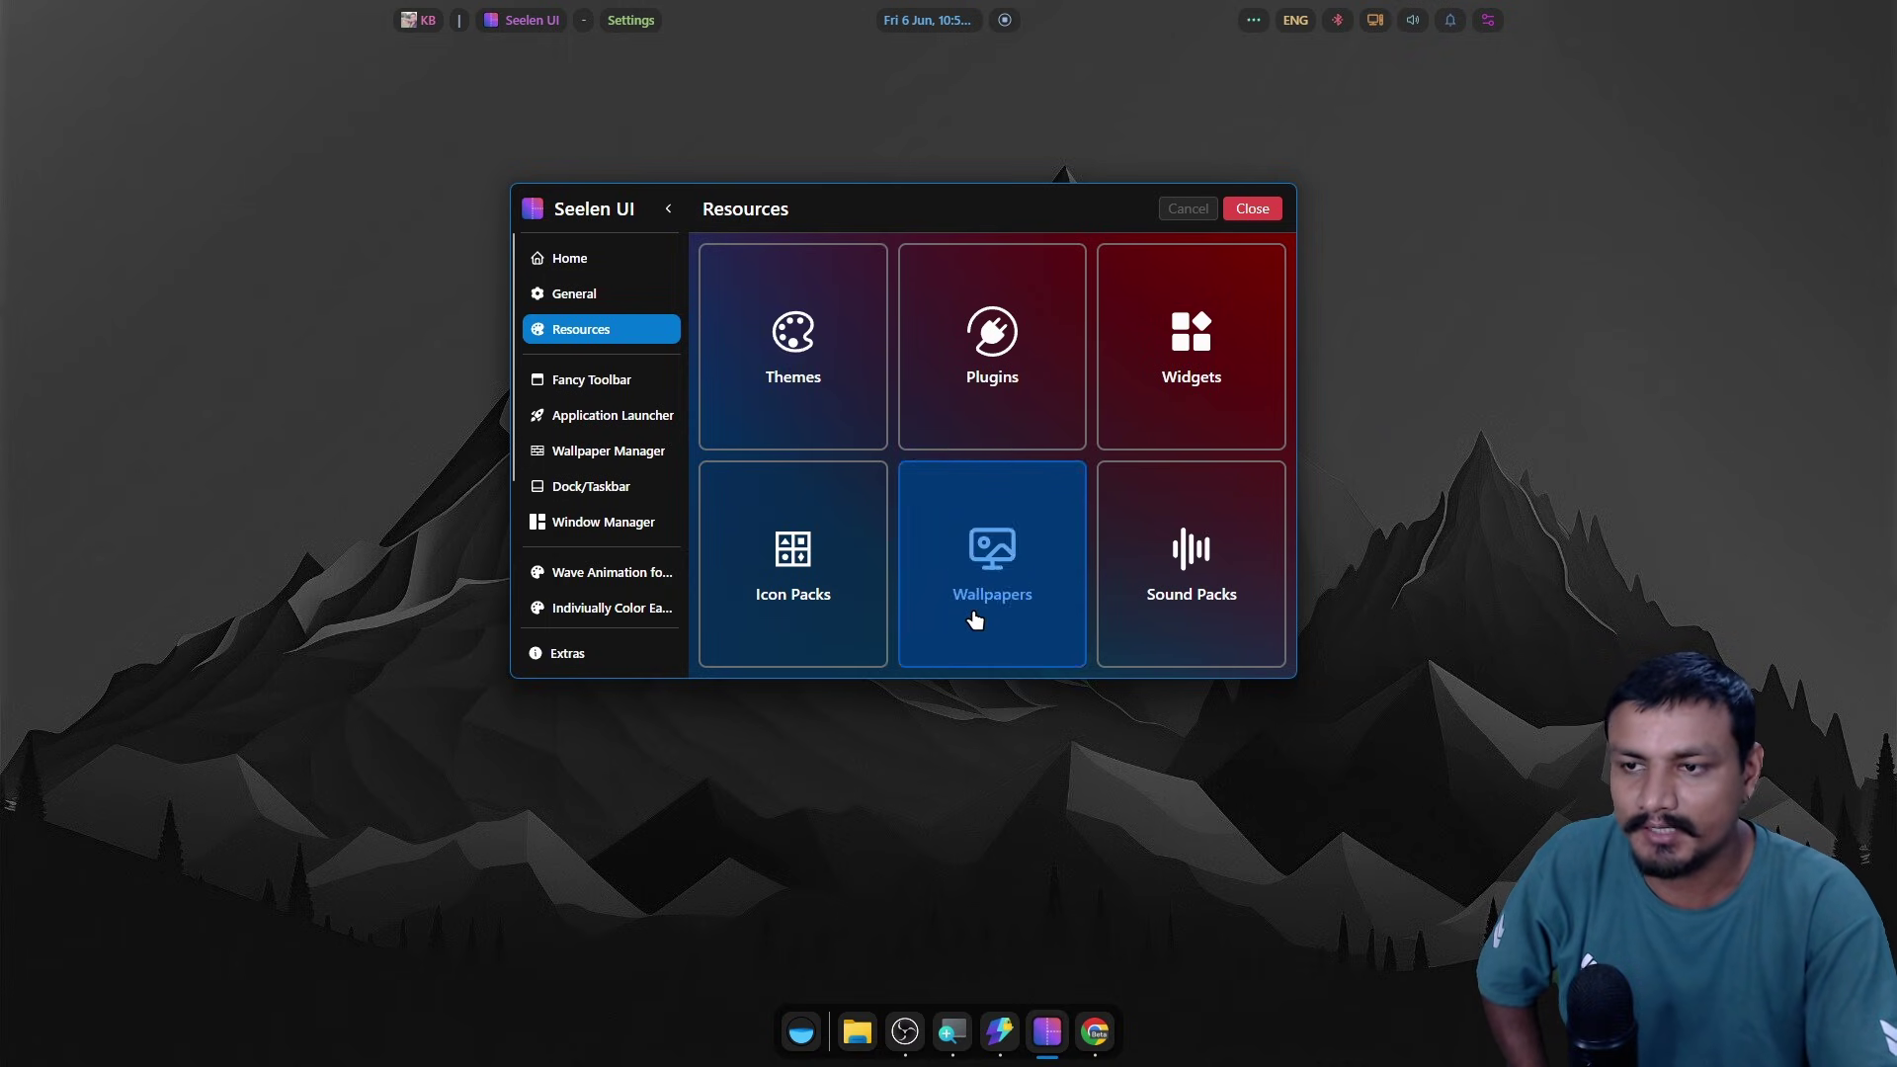
pyautogui.click(808, 368)
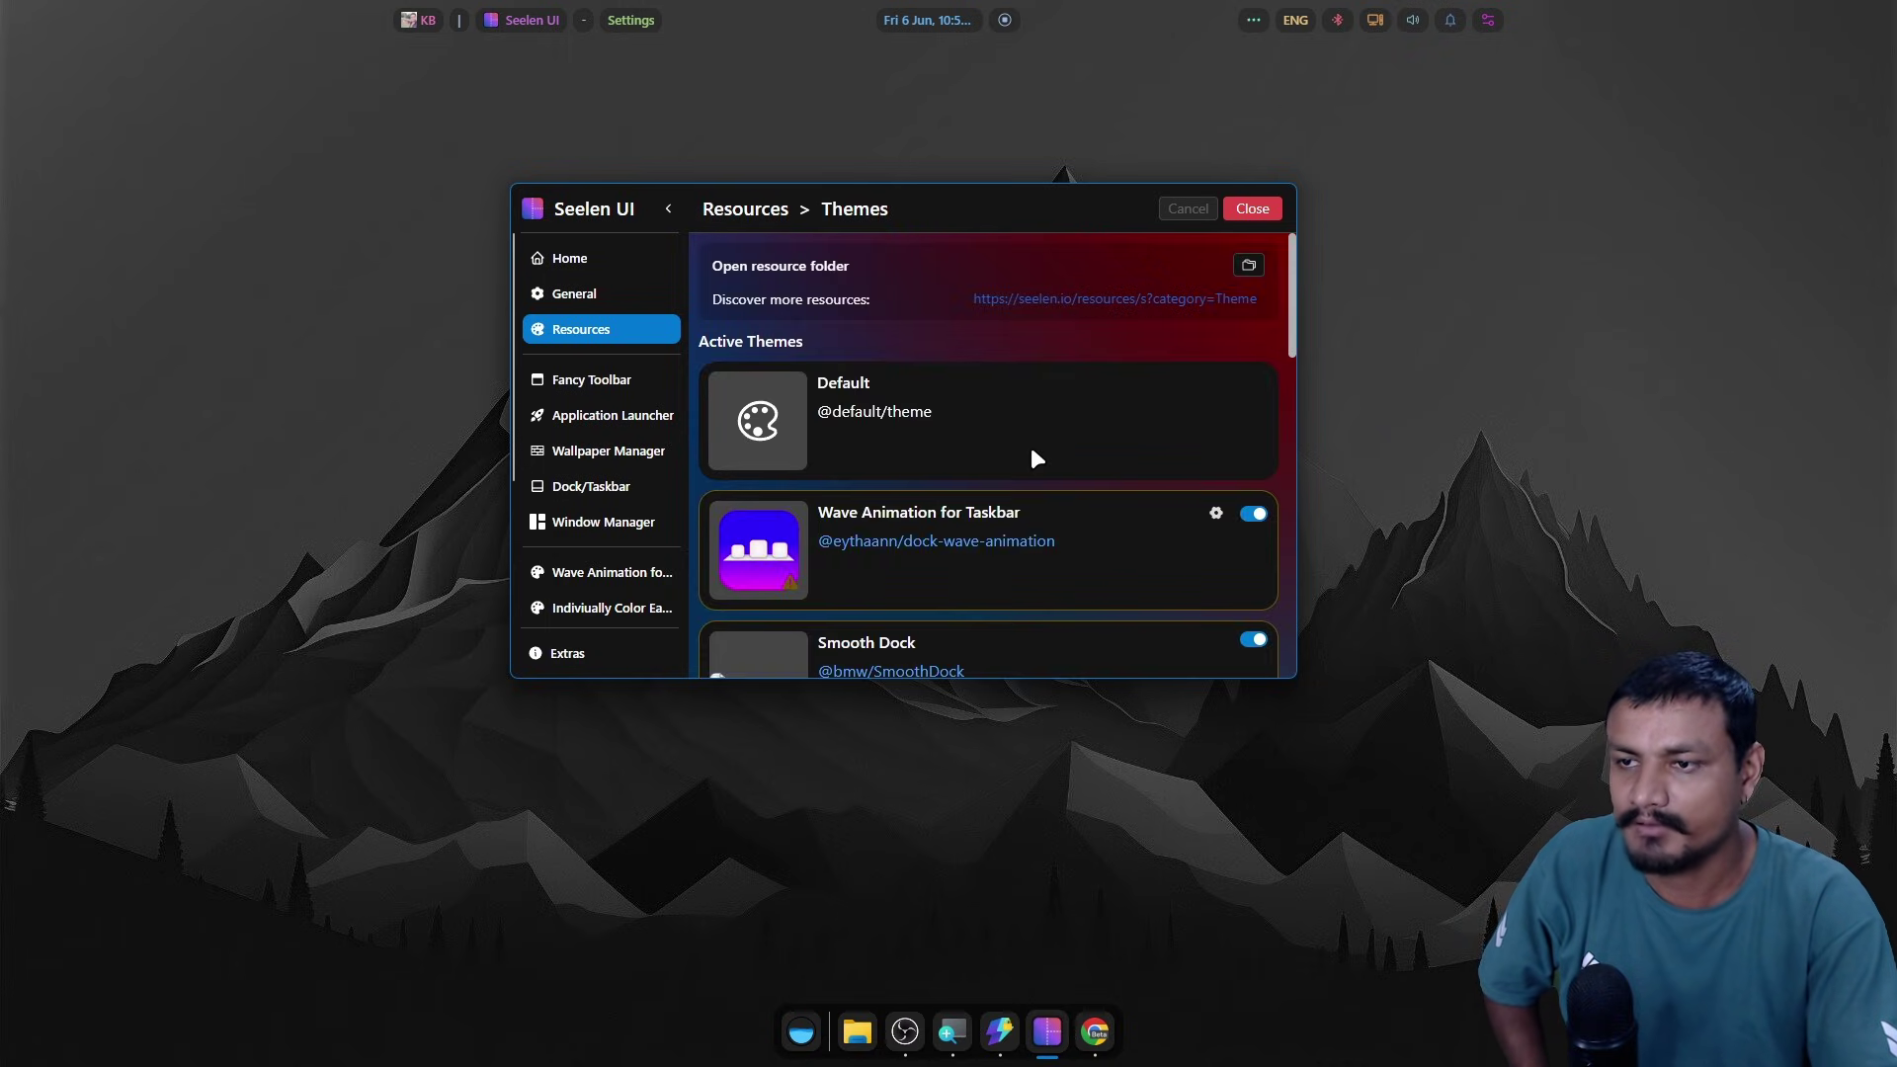
pyautogui.scroll(-4, 949, 445)
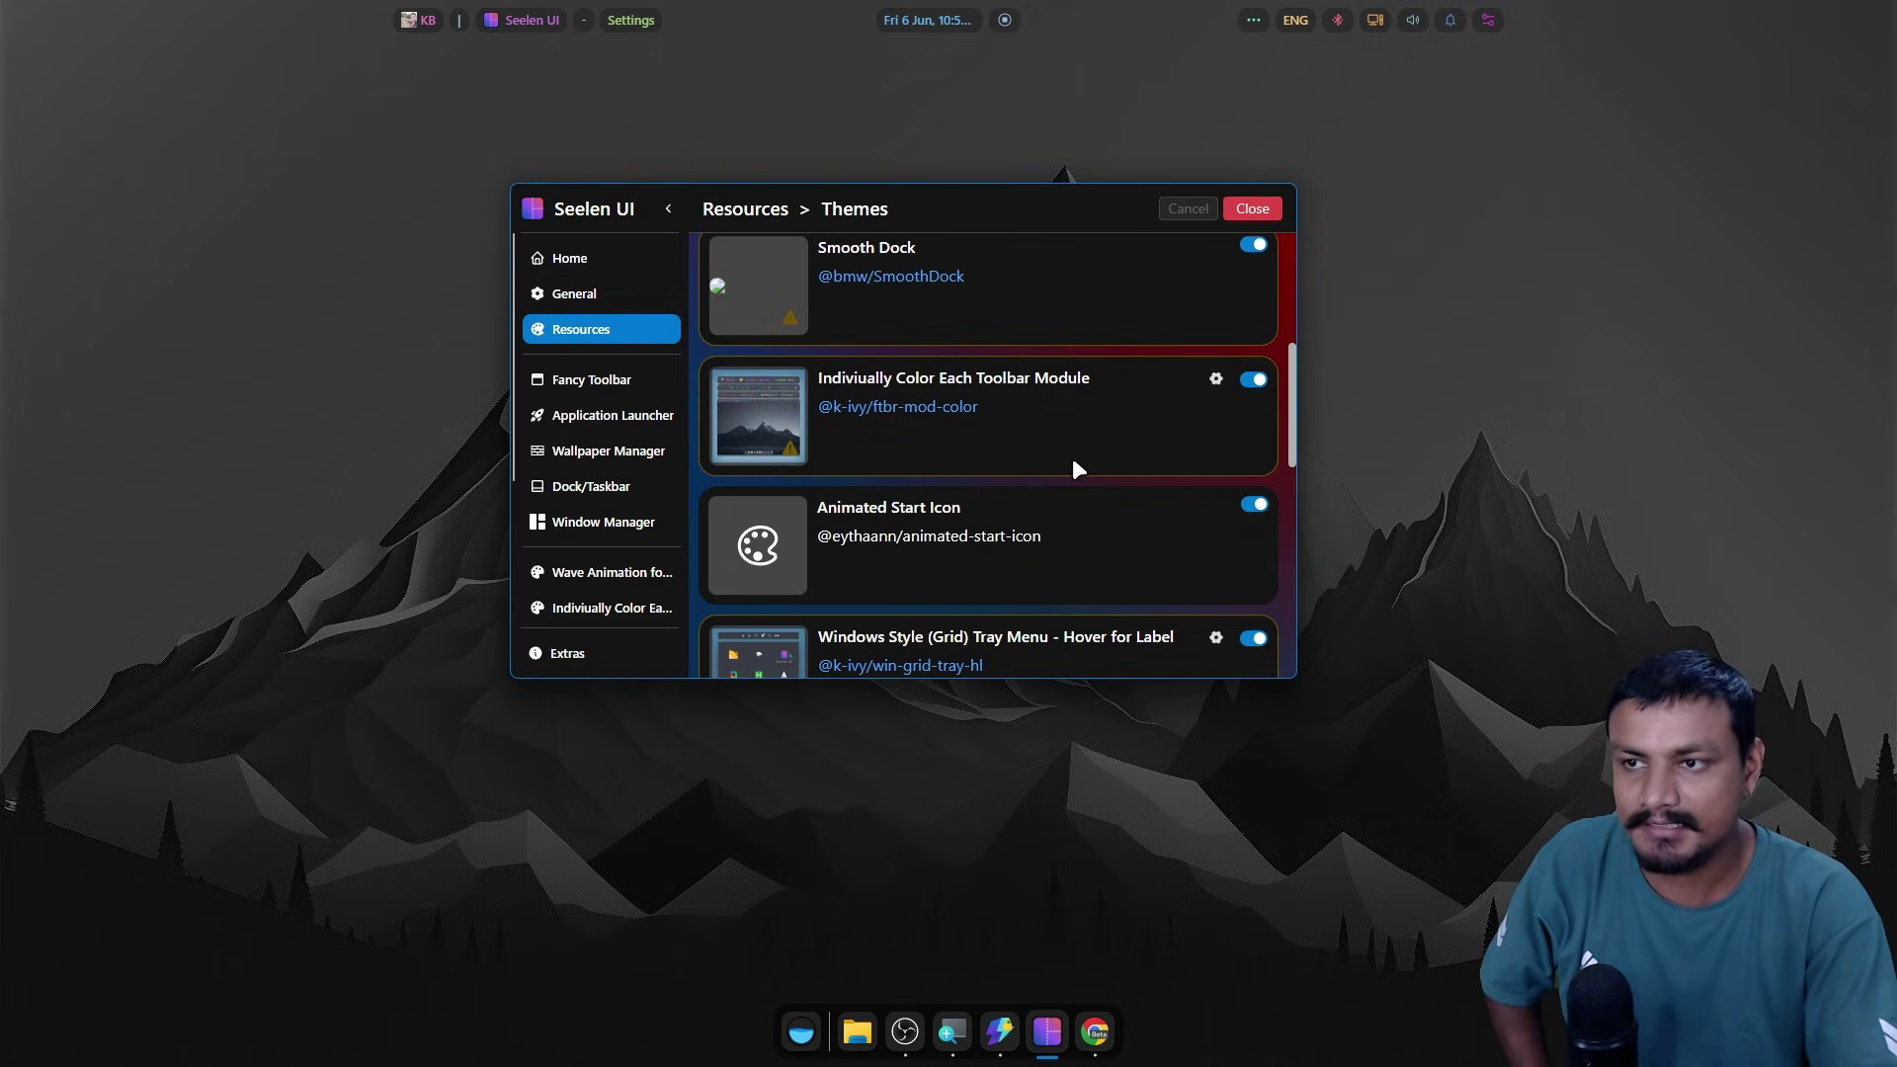
pyautogui.scroll(-3, 1033, 456)
# Turn off the Fancy Toolbar and save so the top toolbar disappears.
pyautogui.click(585, 386)
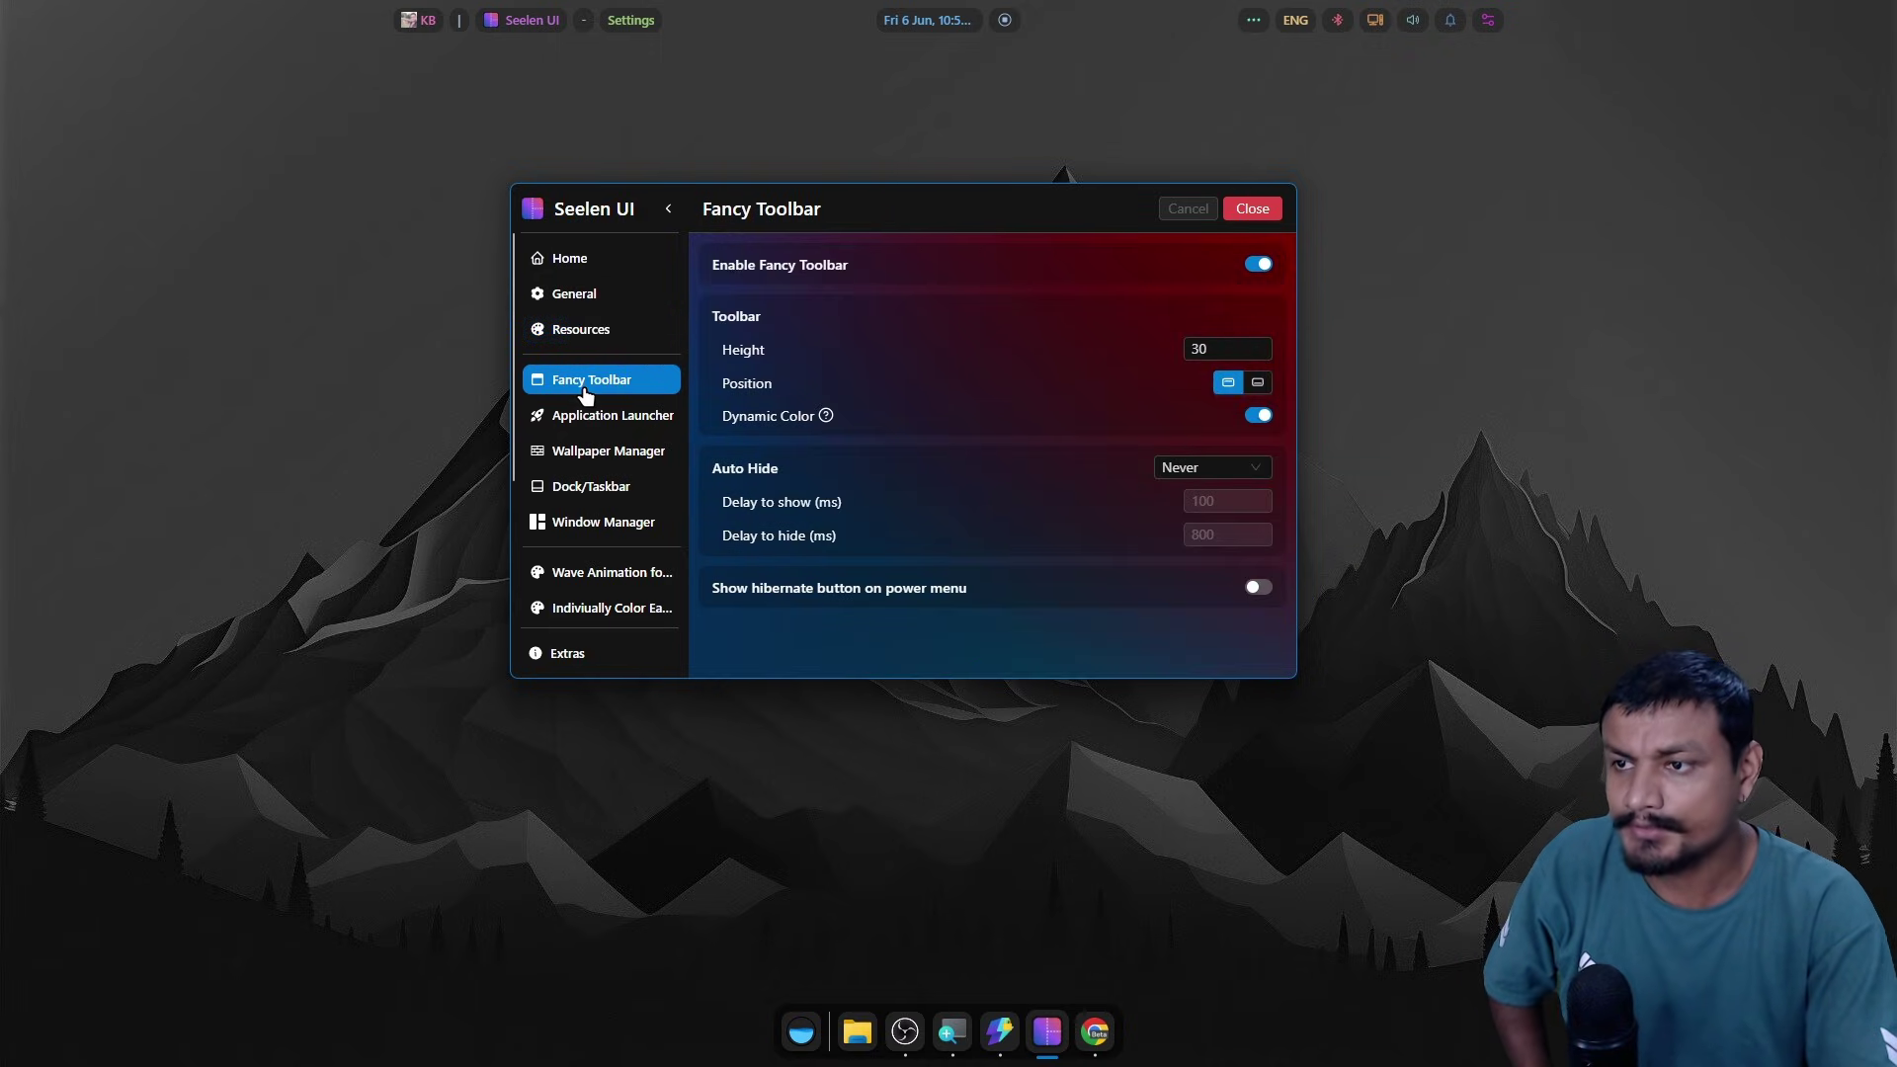
pyautogui.click(1257, 265)
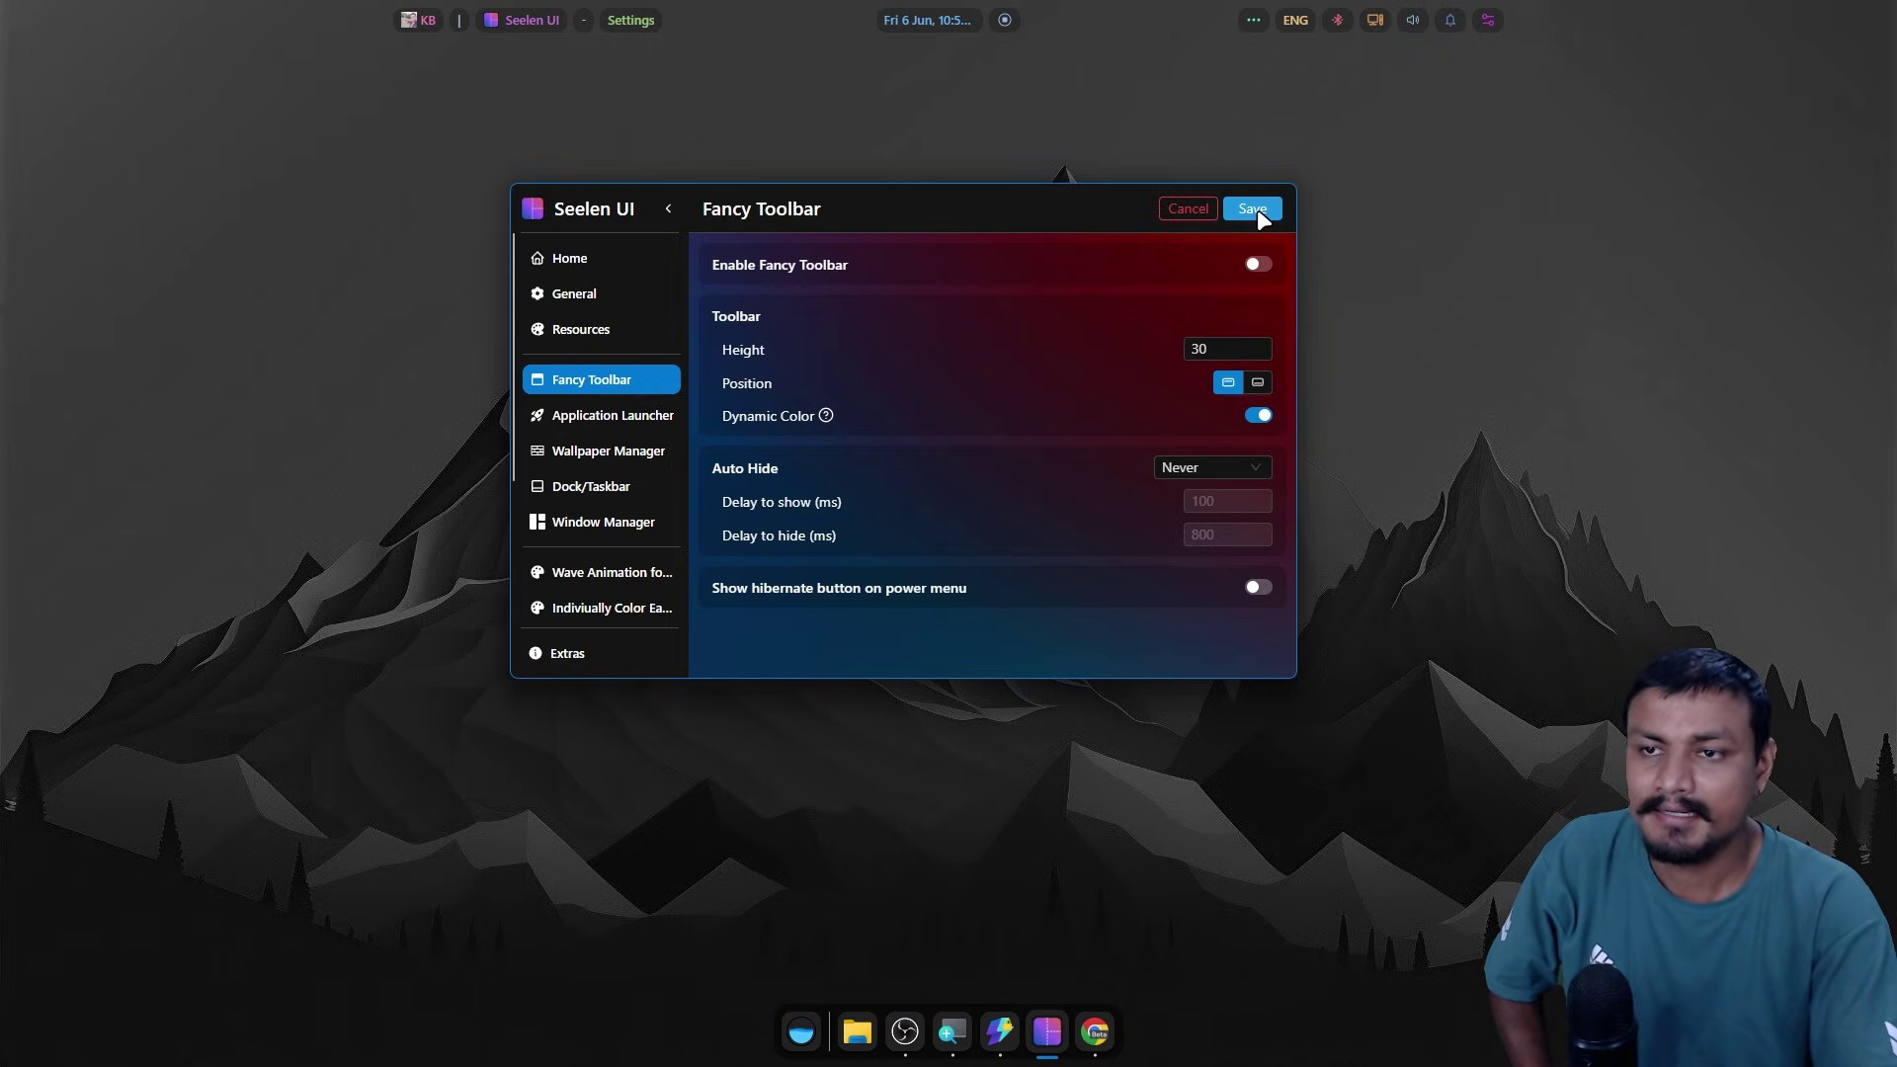
pyautogui.click(1255, 212)
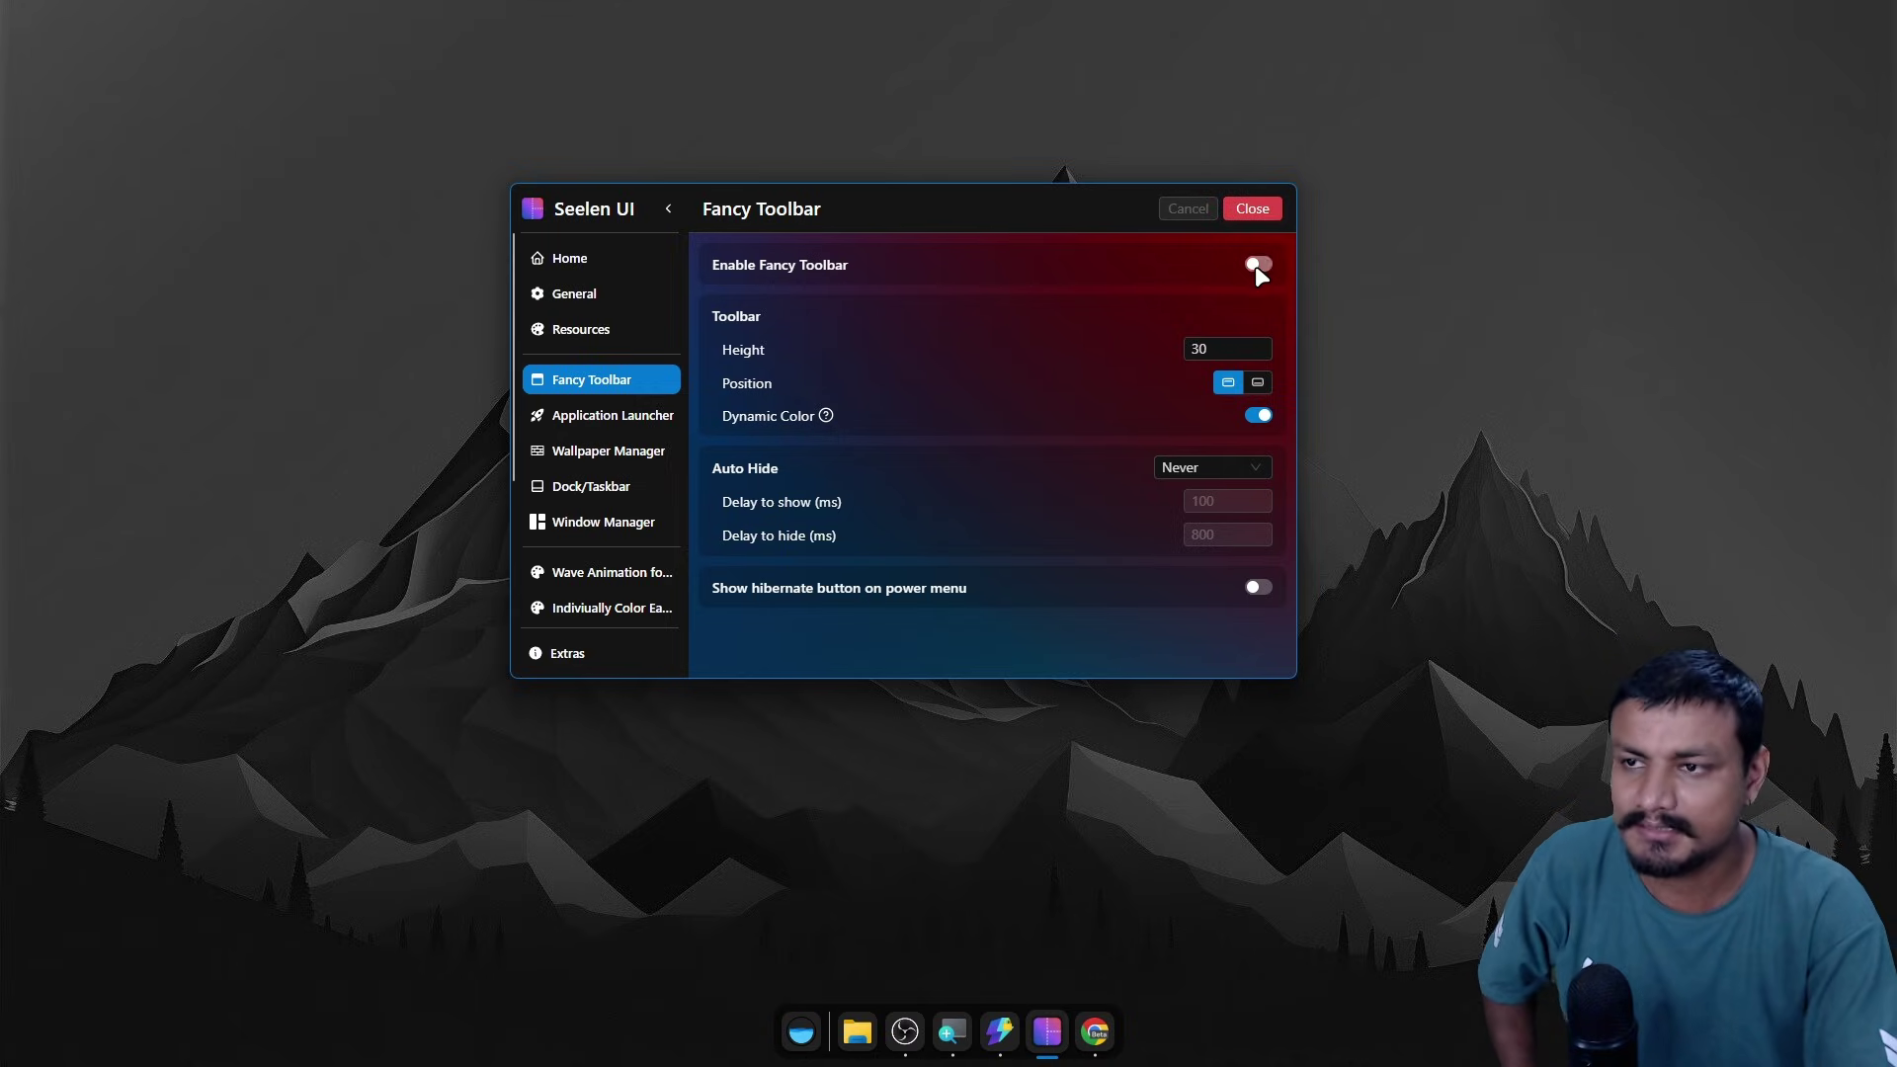
# Turn the Fancy Toolbar back on, save, and go to the Application Launcher page.
pyautogui.click(1258, 267)
pyautogui.click(1249, 210)
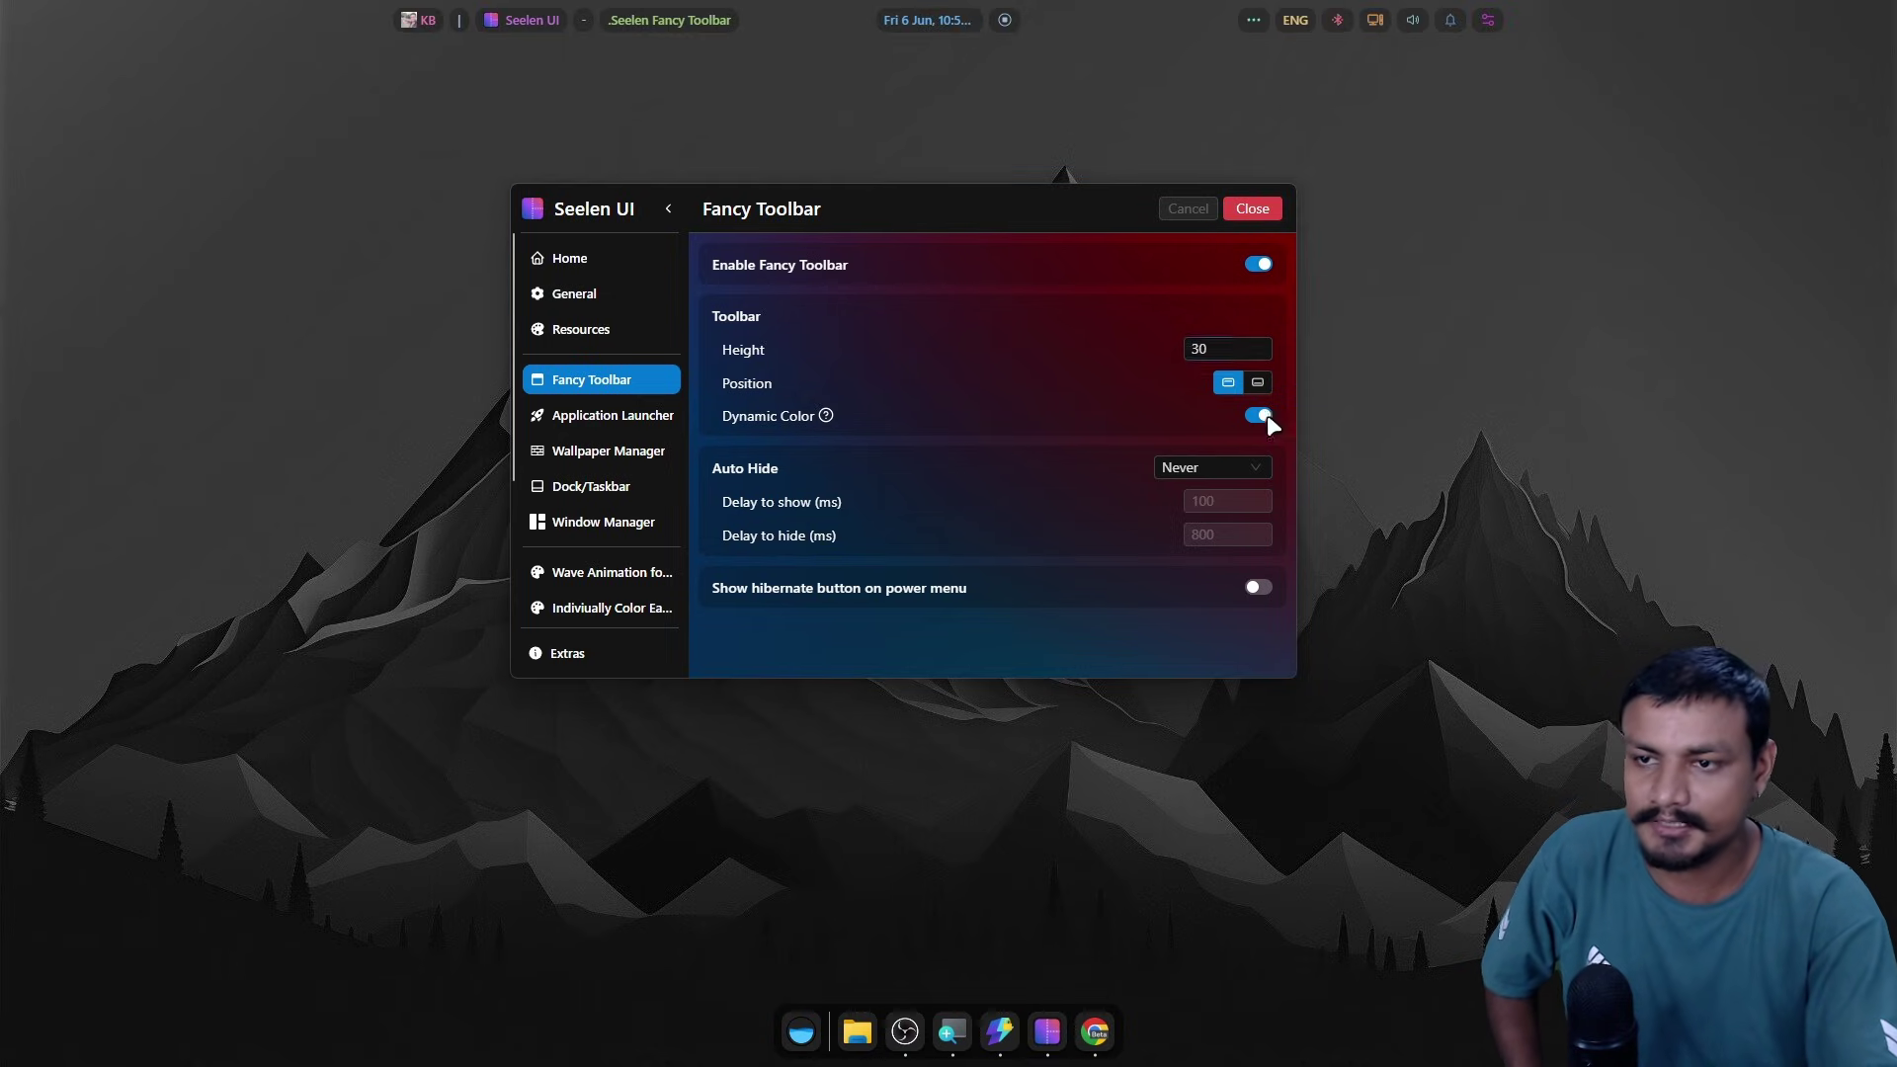
pyautogui.click(608, 432)
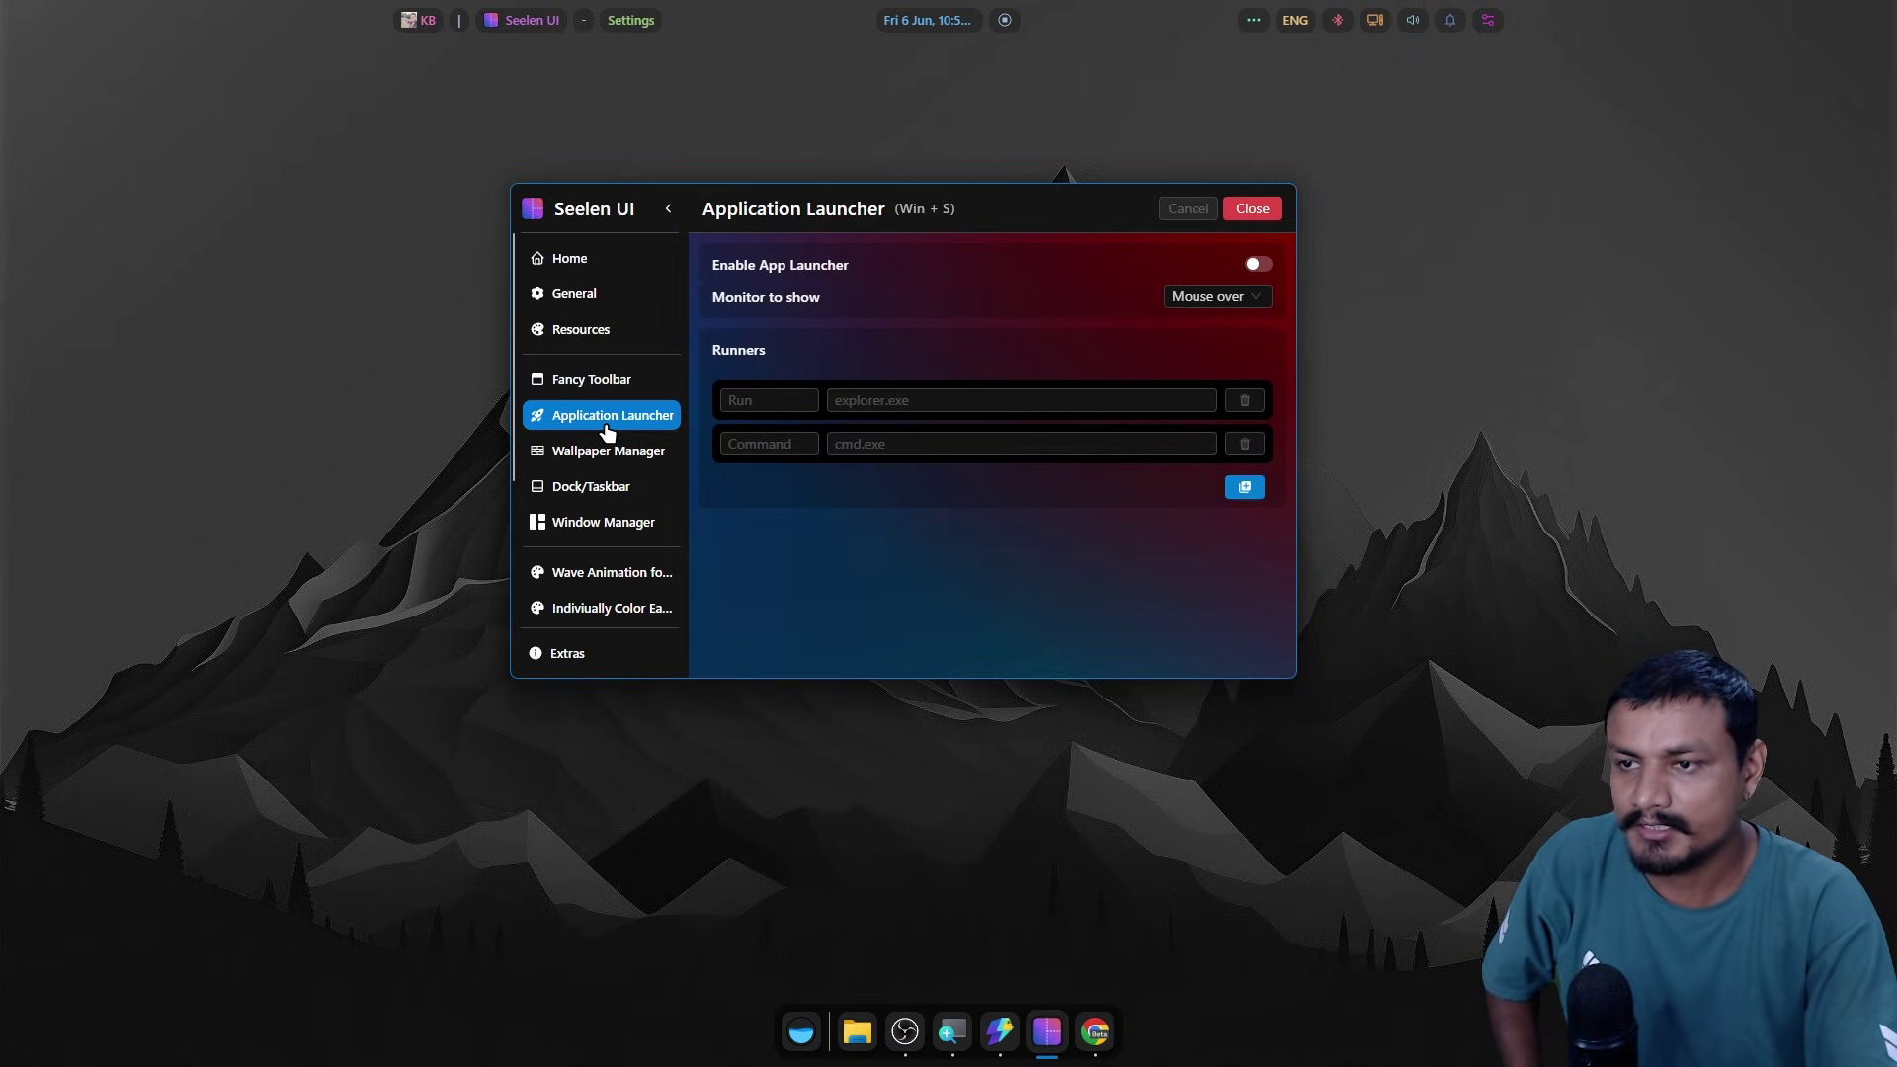
# Open and dismiss the app launcher popup twice with Win+S, then switch the Seelen dock off.
pyautogui.press('super+s')
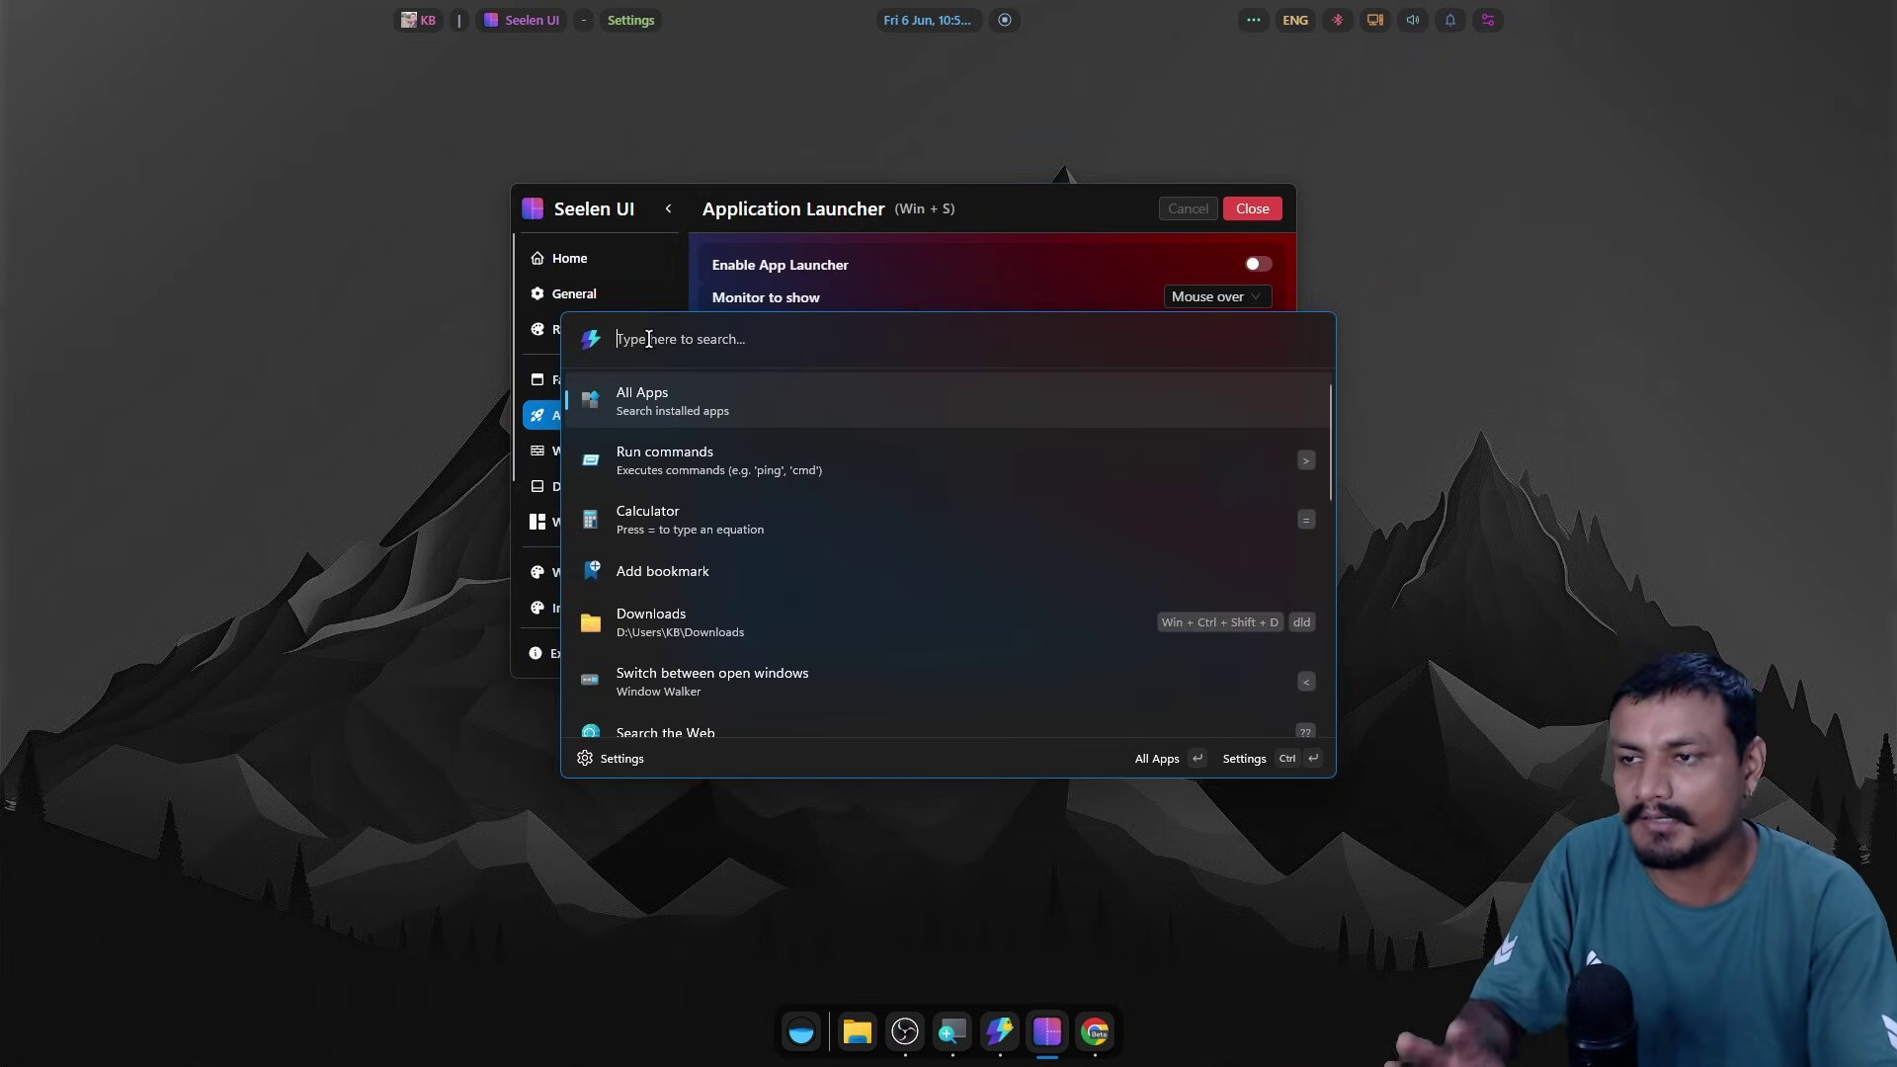
pyautogui.click(1442, 301)
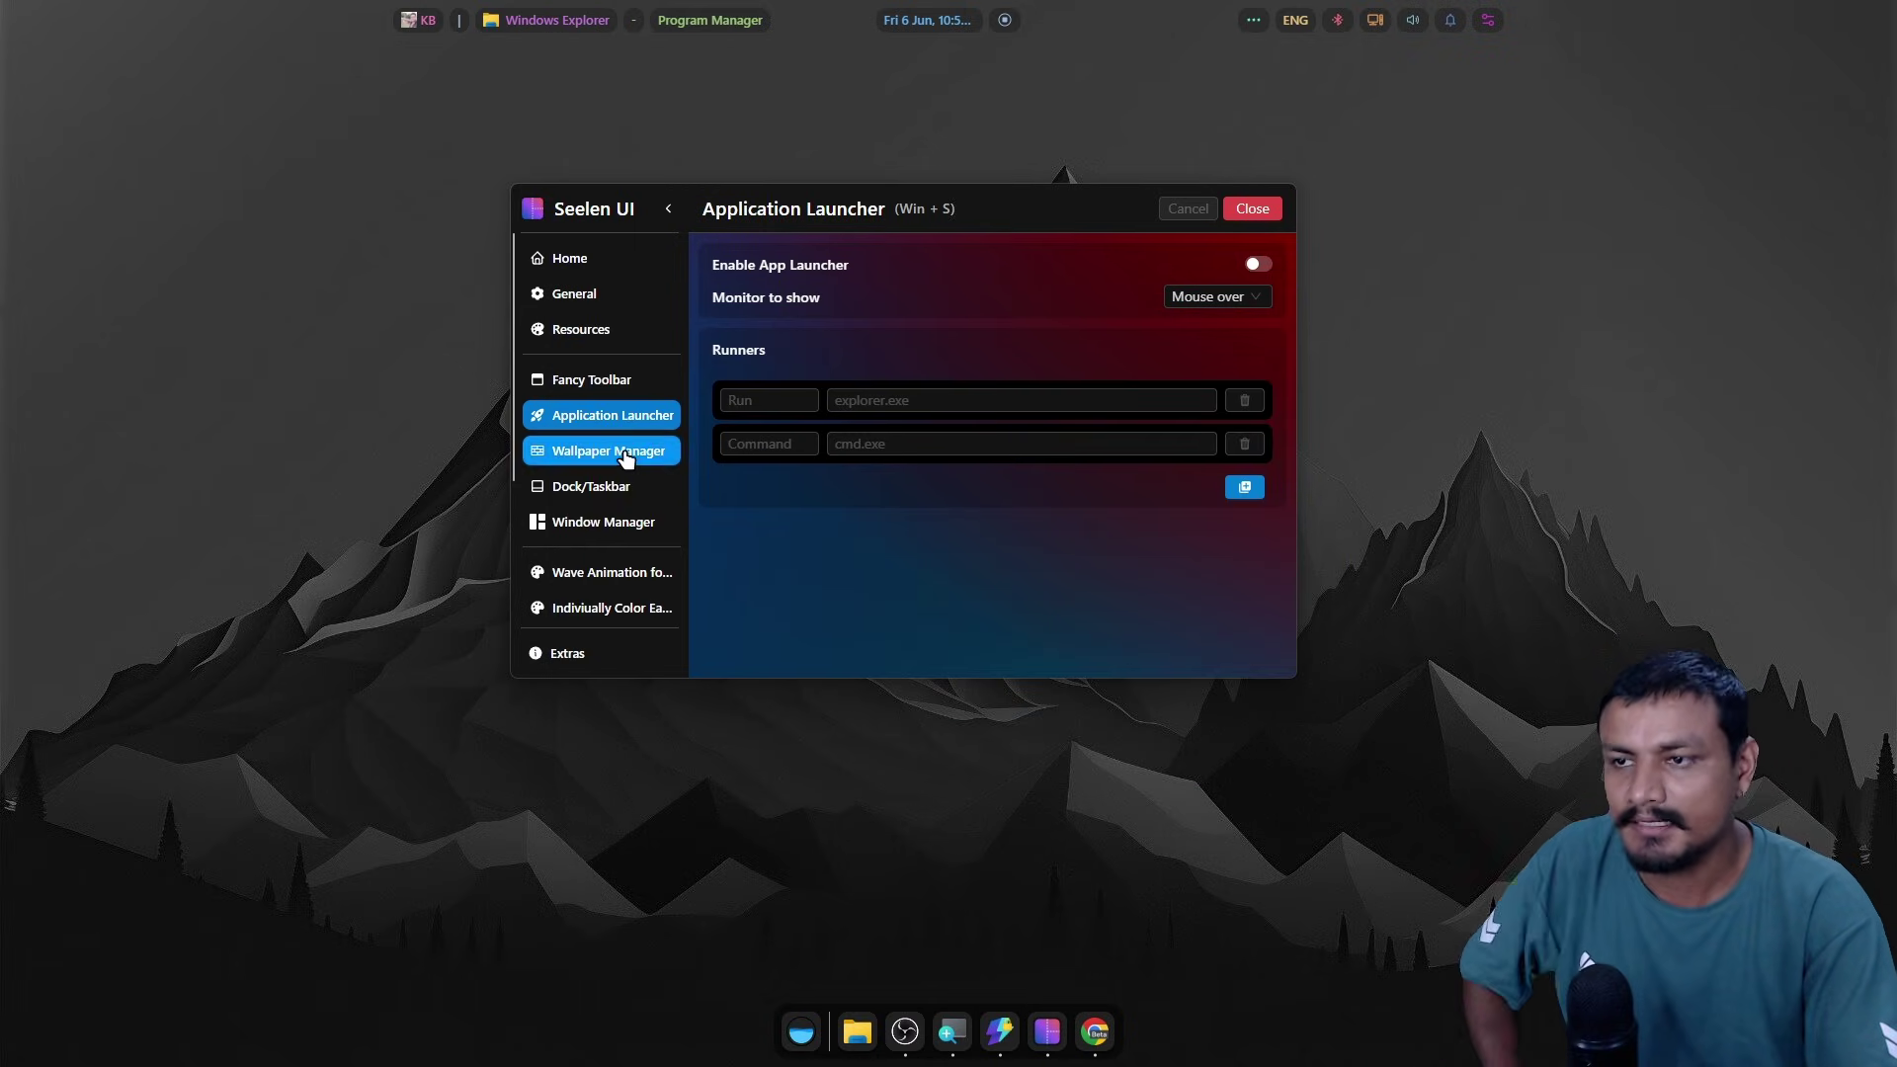
pyautogui.press('super+s')
pyautogui.click(1570, 390)
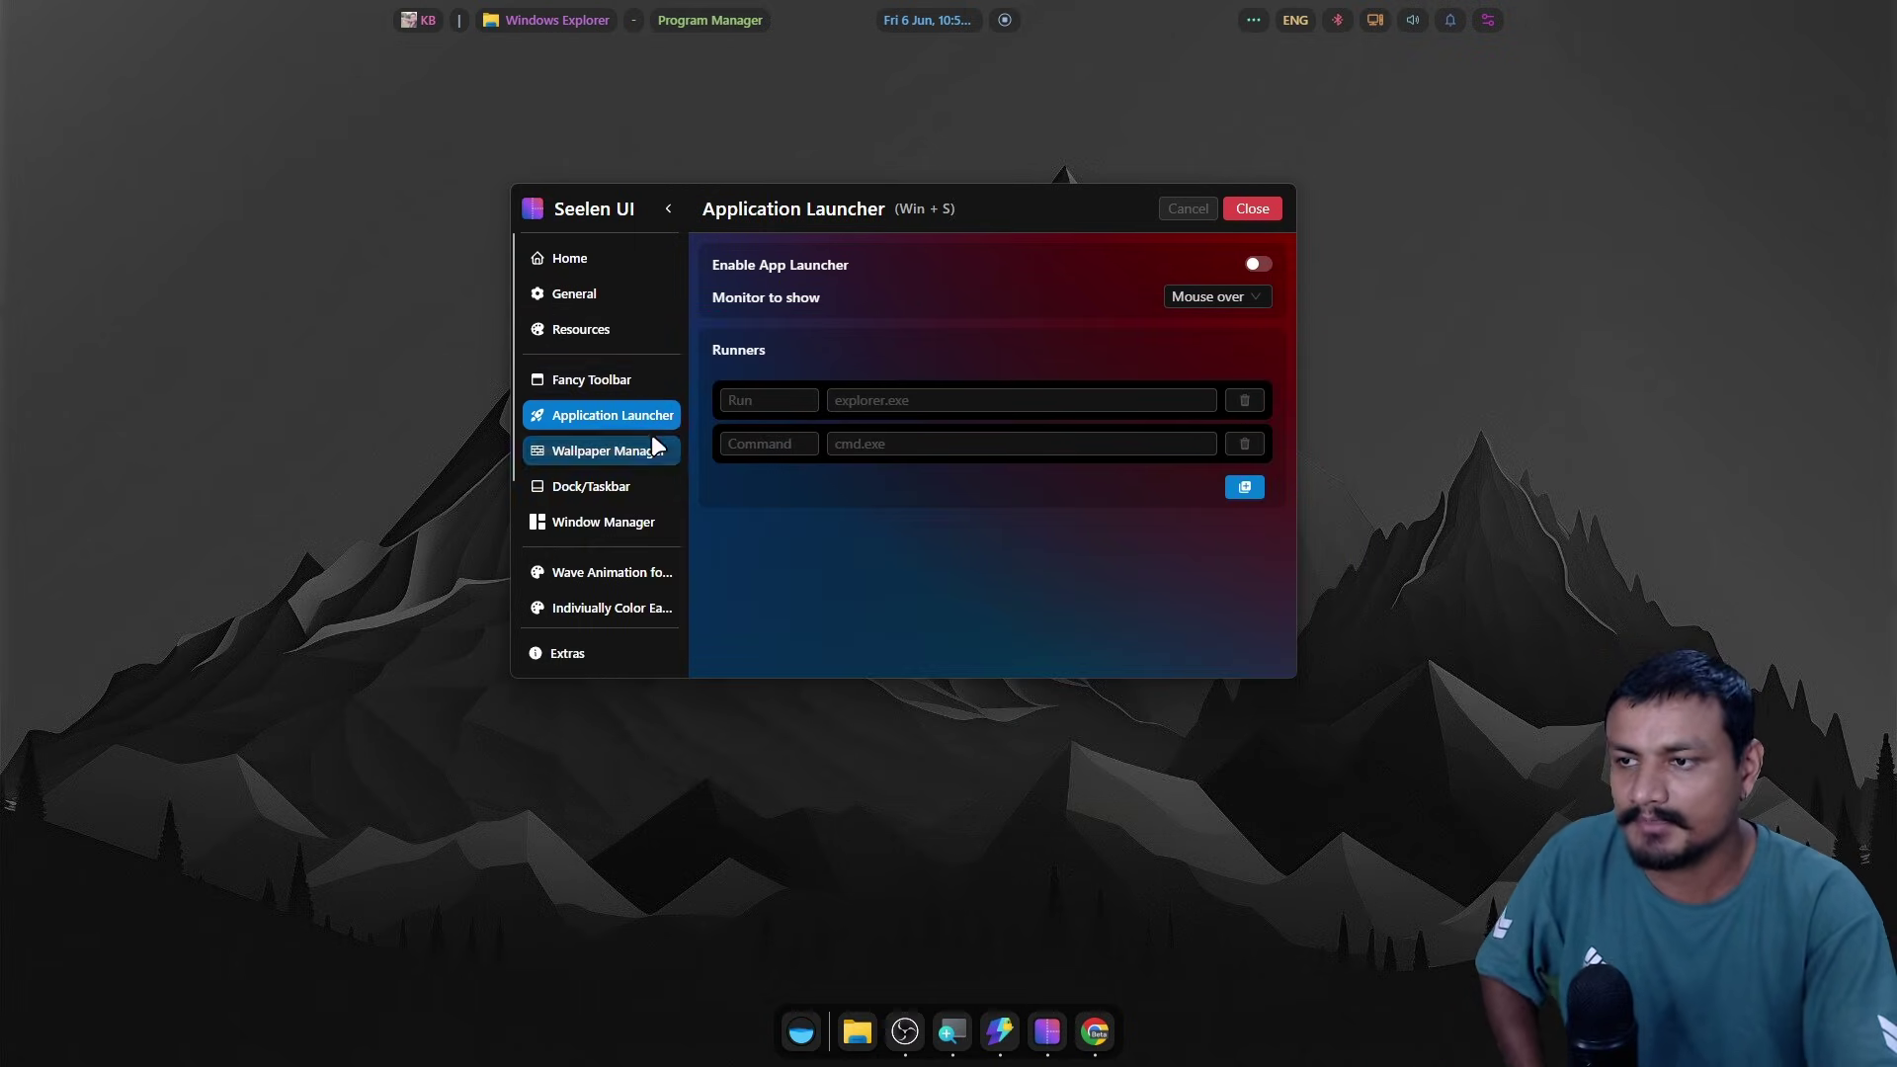
pyautogui.click(591, 486)
pyautogui.click(1251, 264)
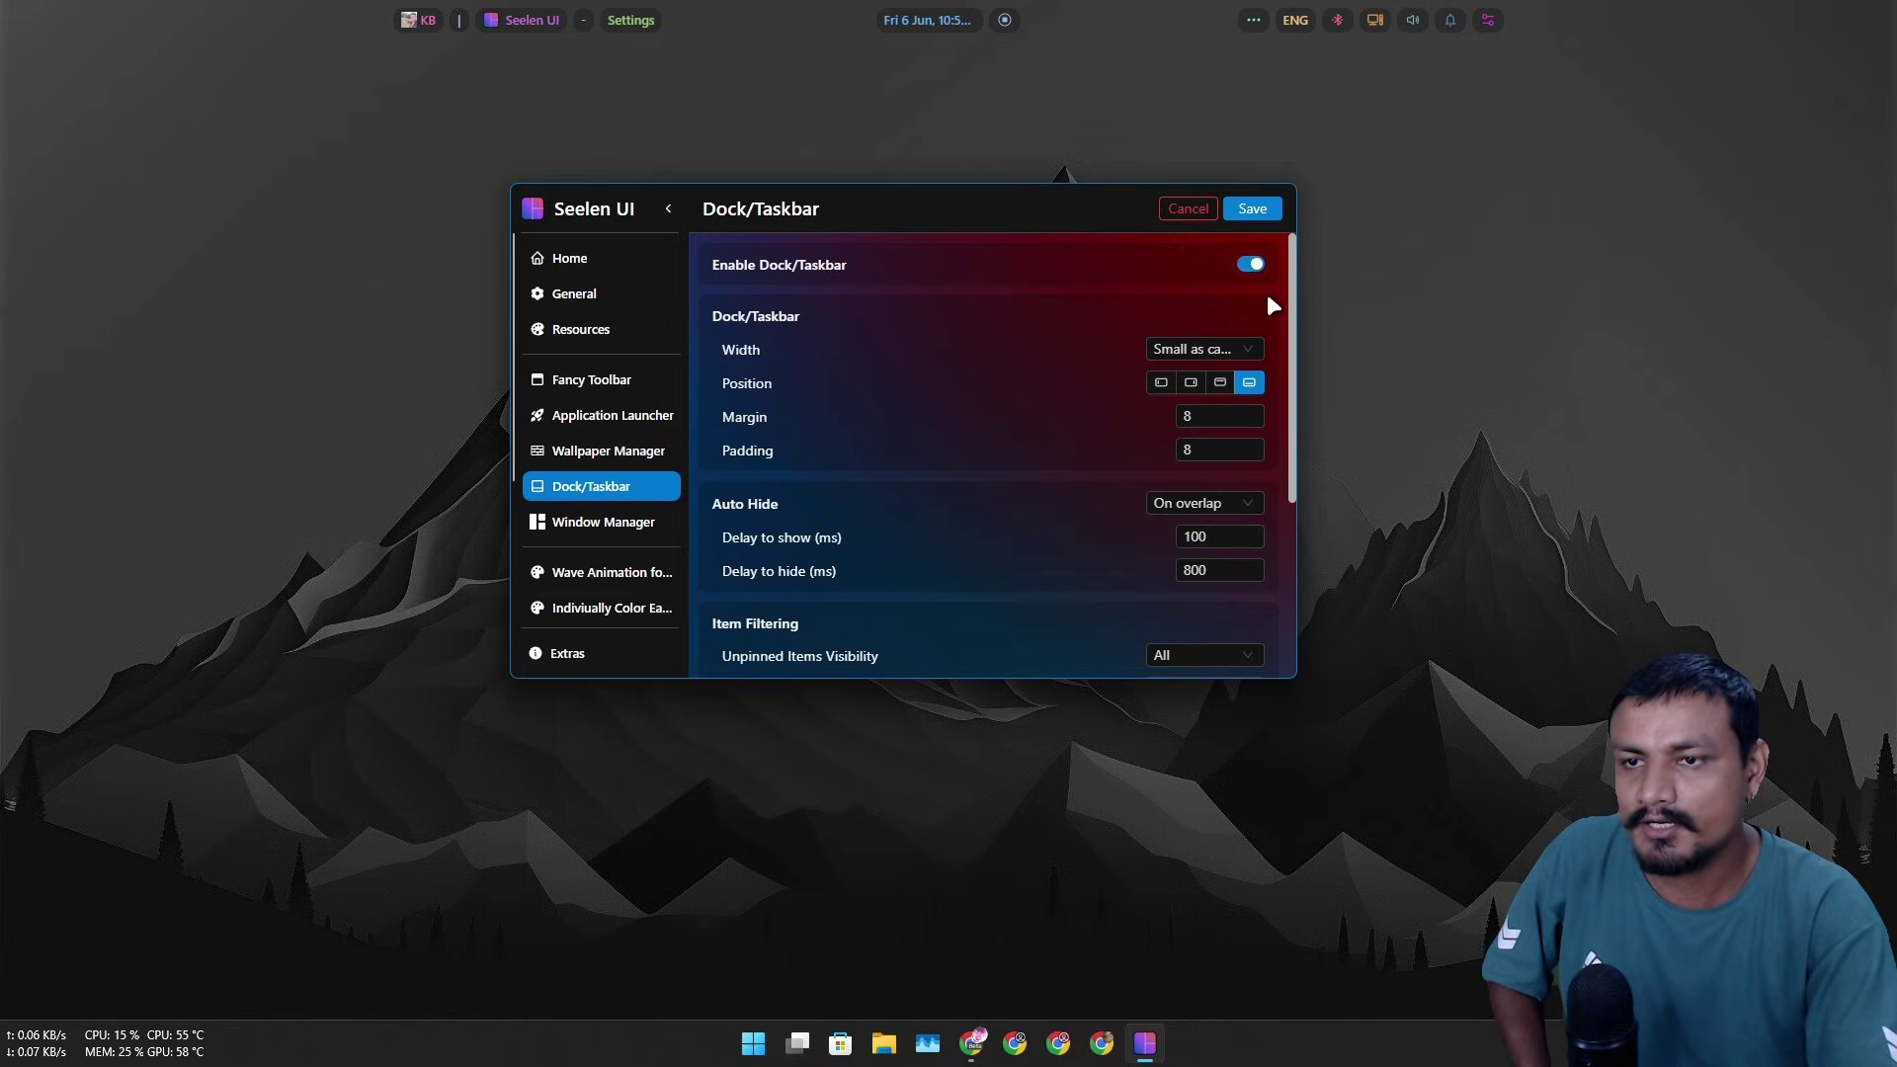
# Save the dock change so the Seelen dock returns, then go to Window Manager settings.
pyautogui.click(1259, 215)
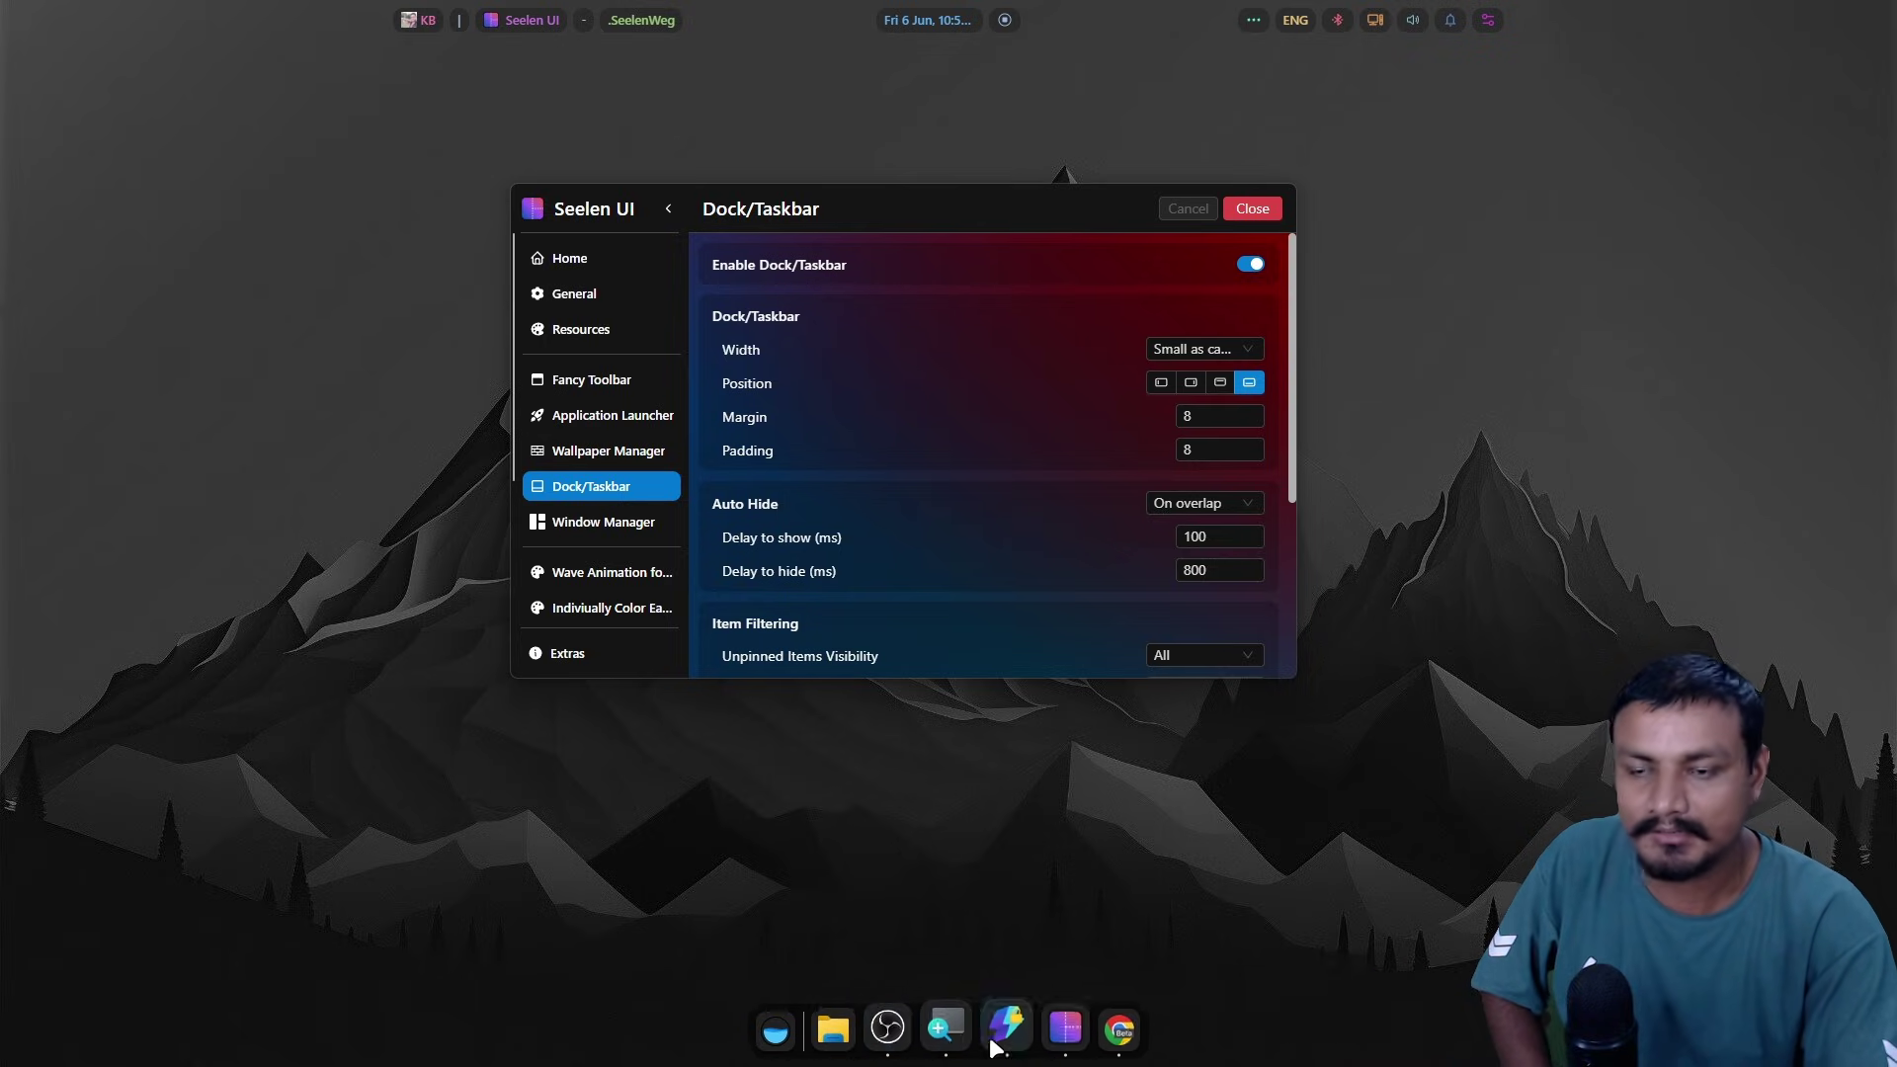
pyautogui.click(905, 810)
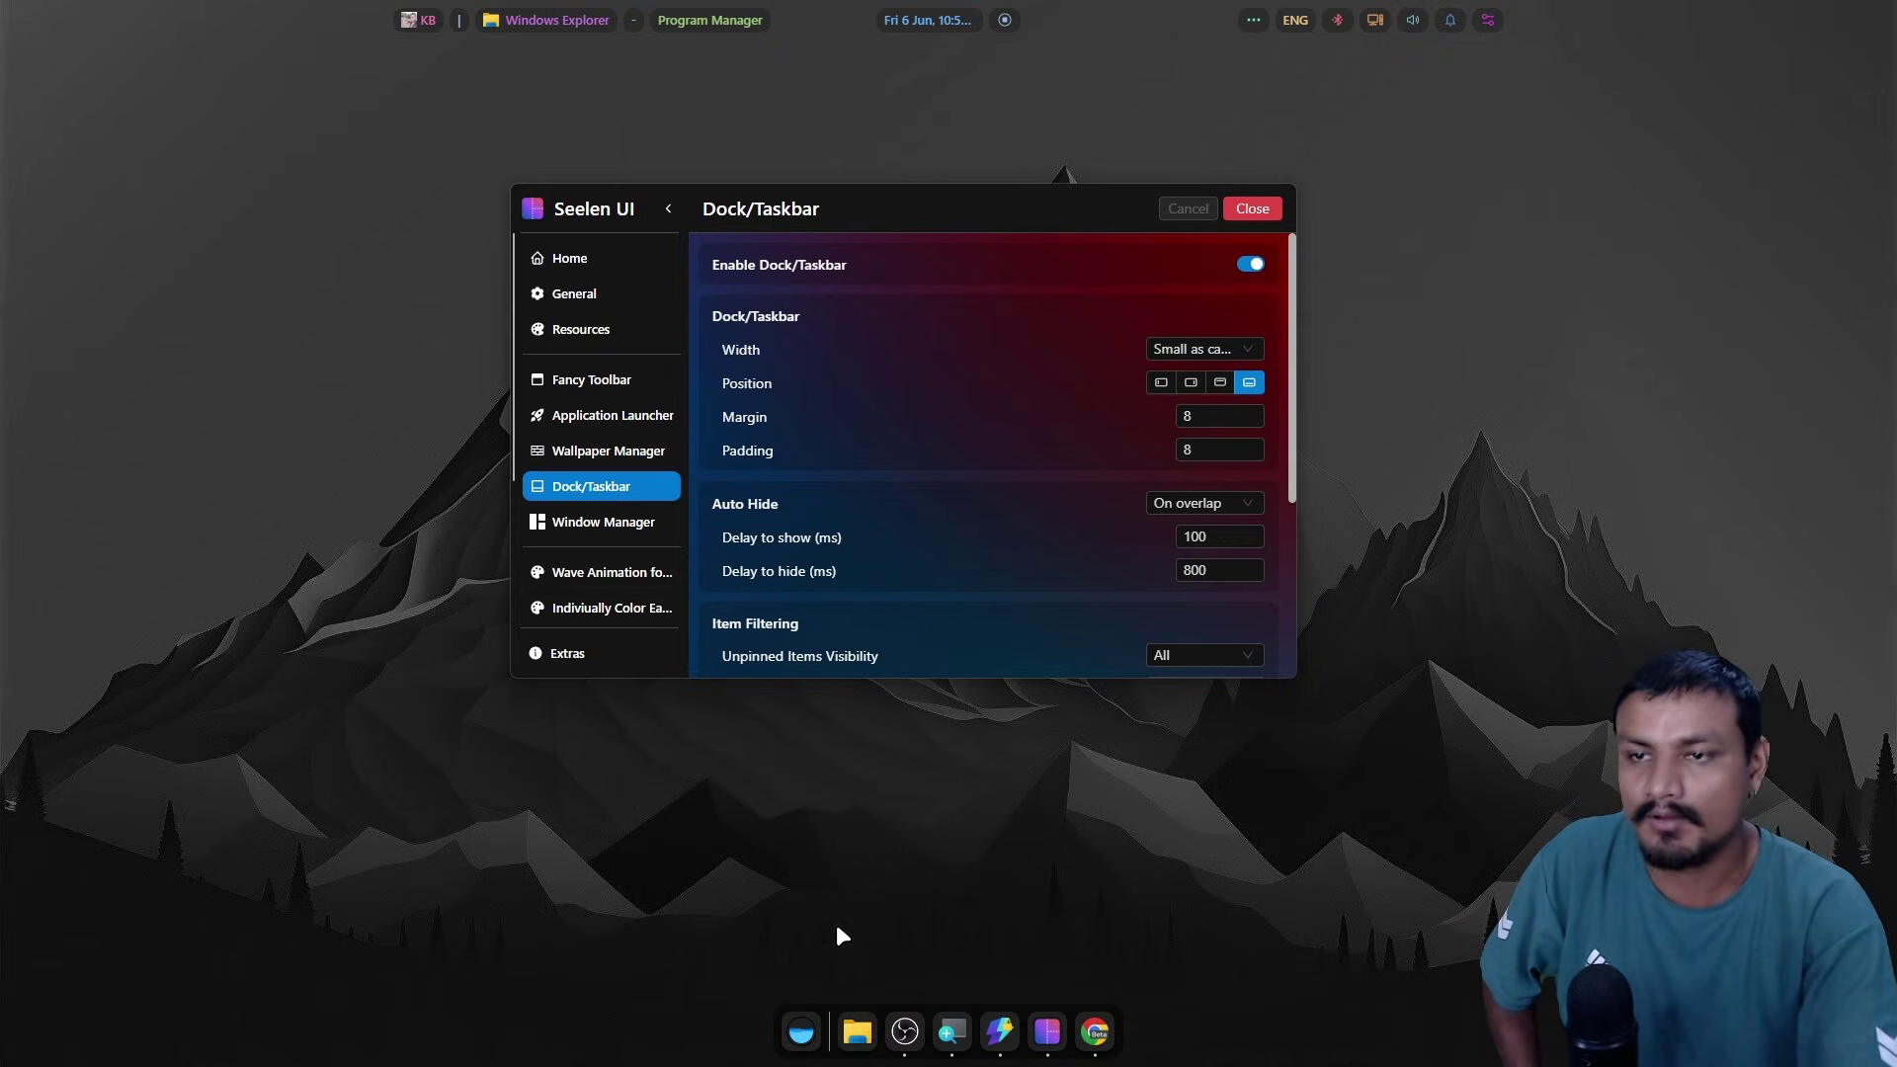
pyautogui.click(602, 524)
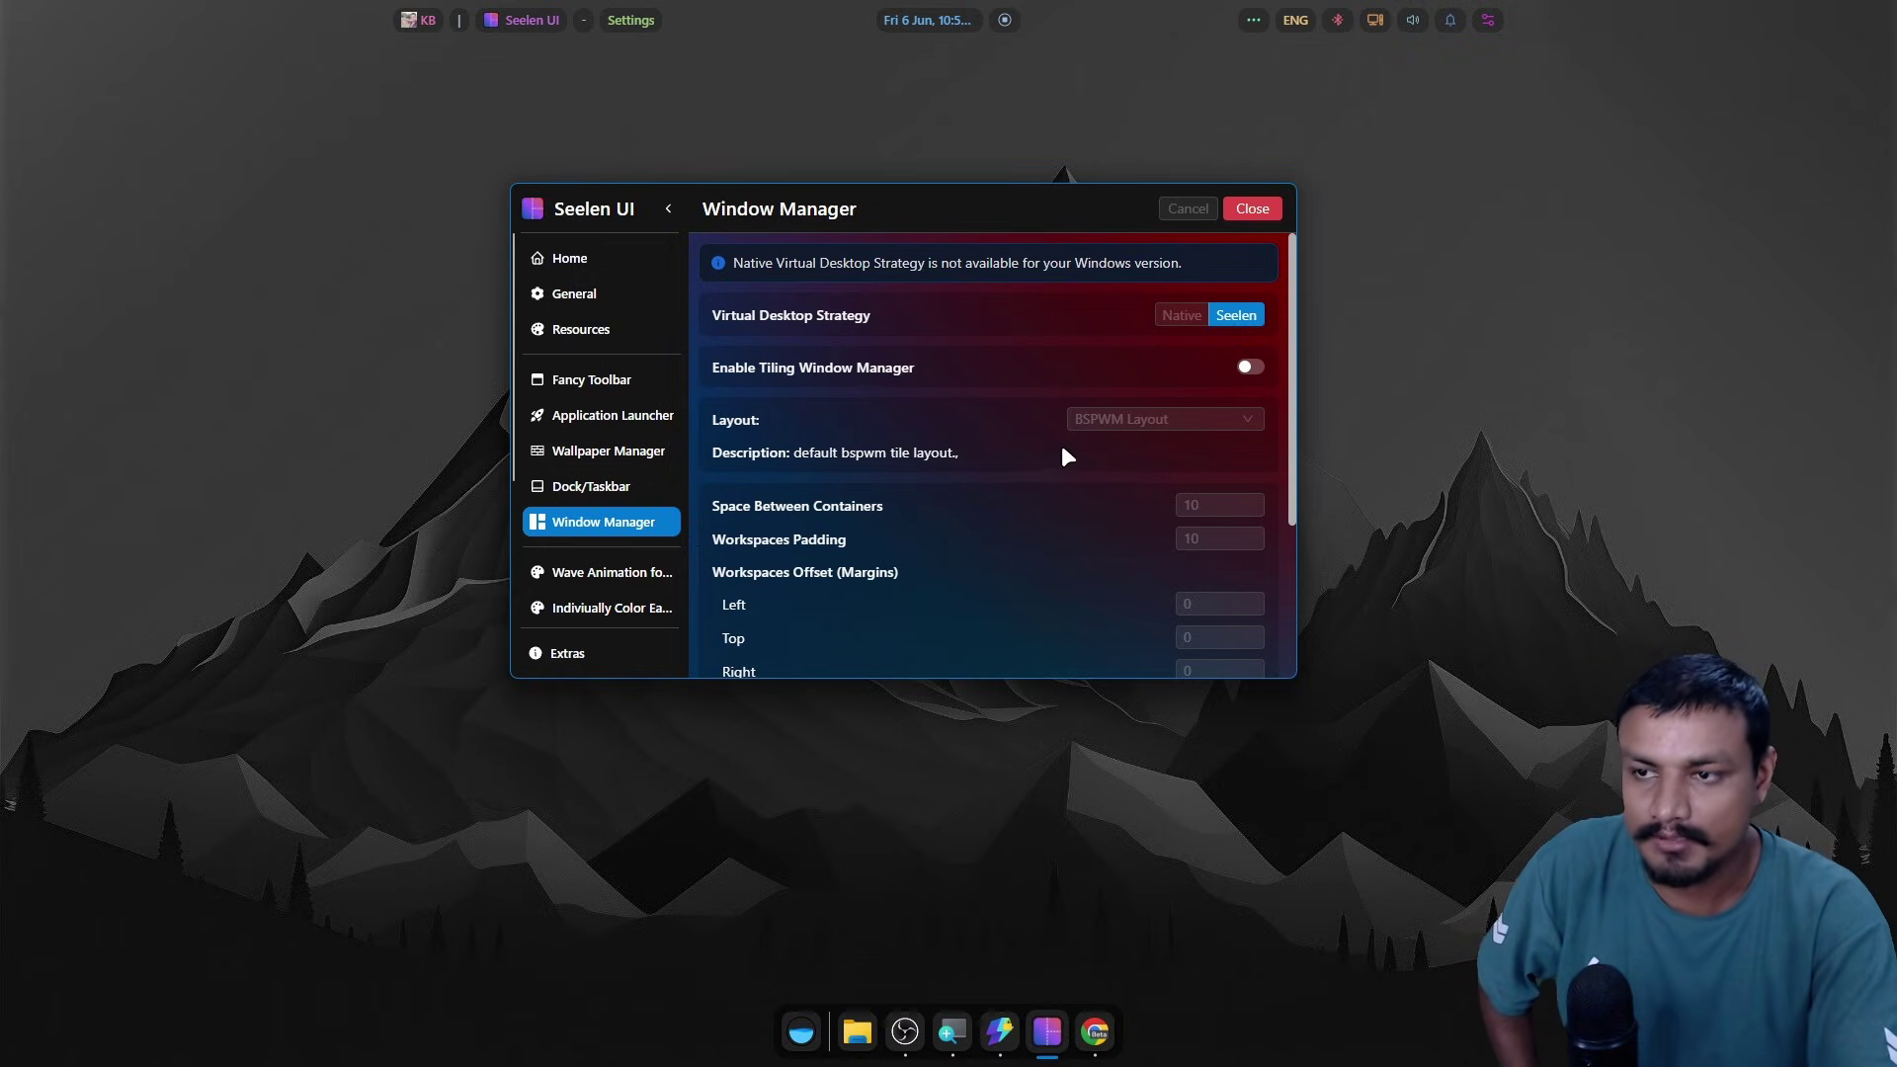
# View Wave Animation for Taskbar, then the Individually Color Each Toolbar Module theme page.
pyautogui.scroll(-3, 593, 395)
pyautogui.click(597, 375)
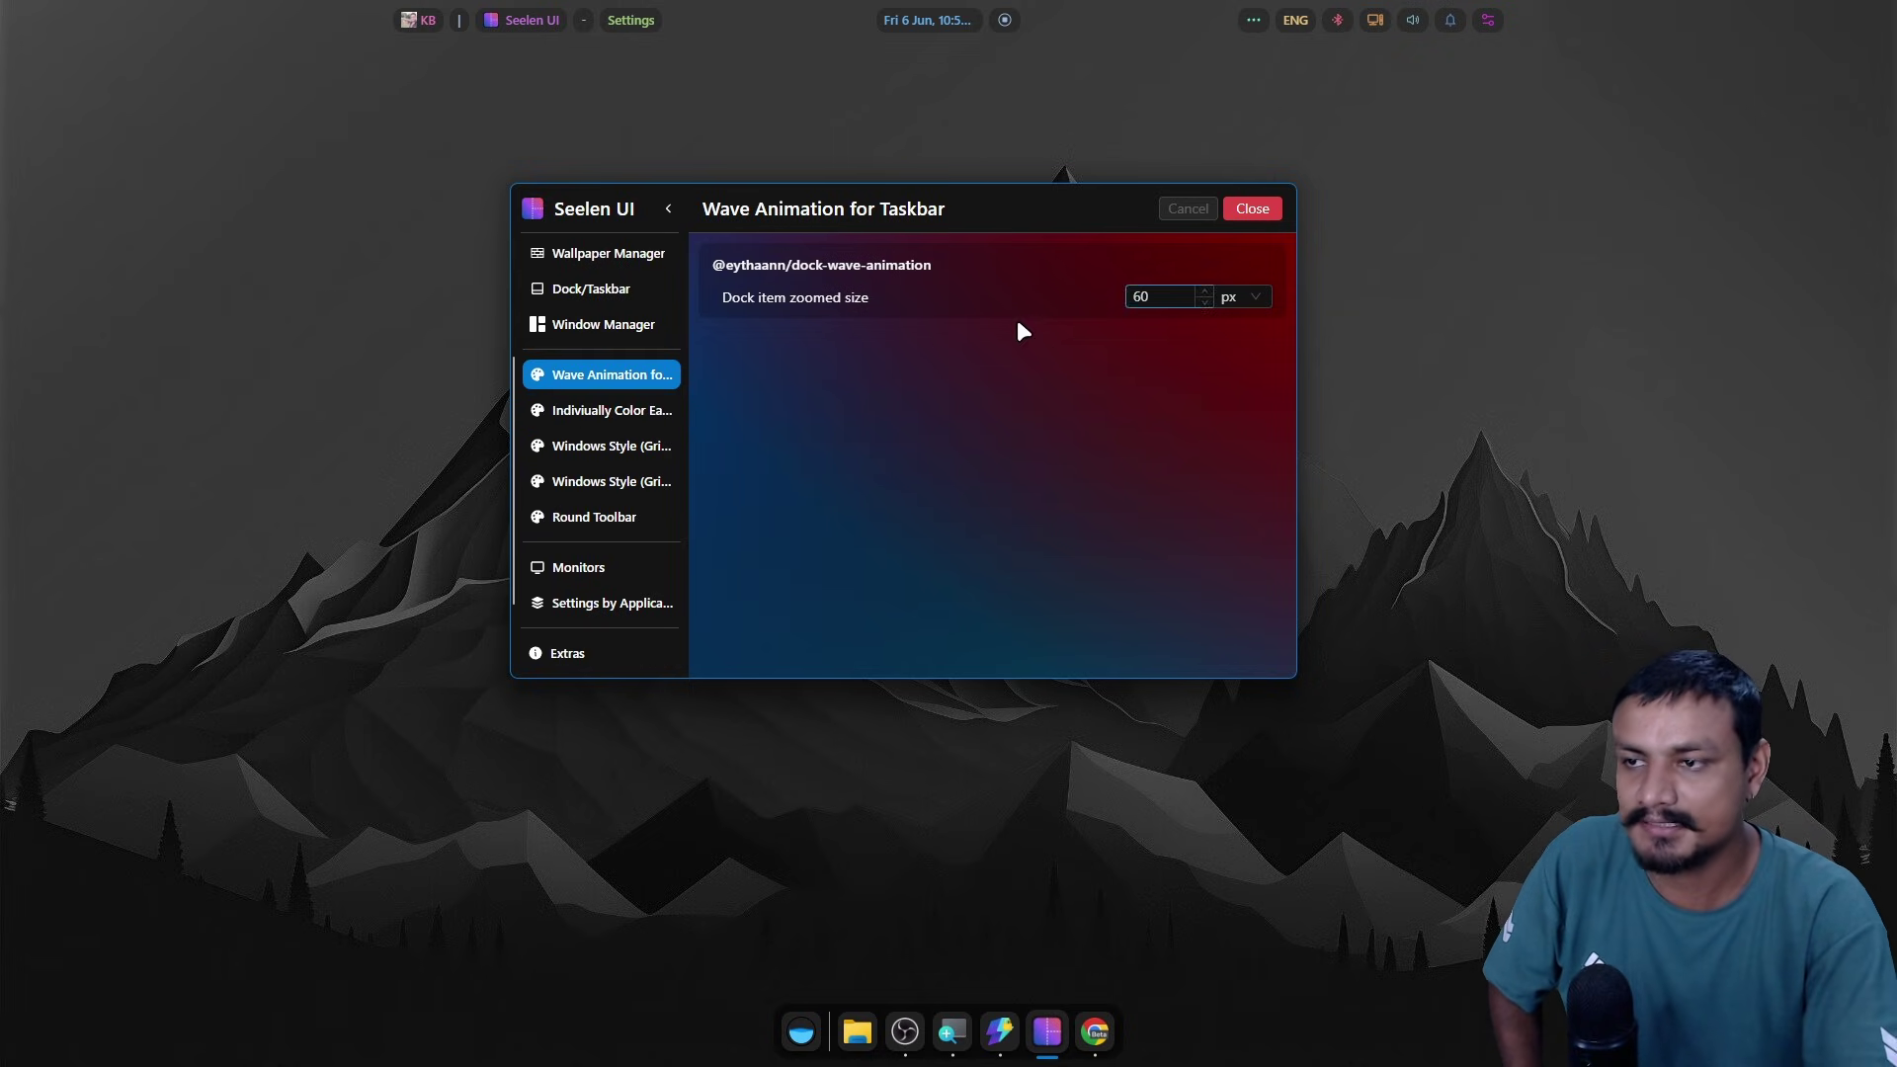
pyautogui.click(602, 411)
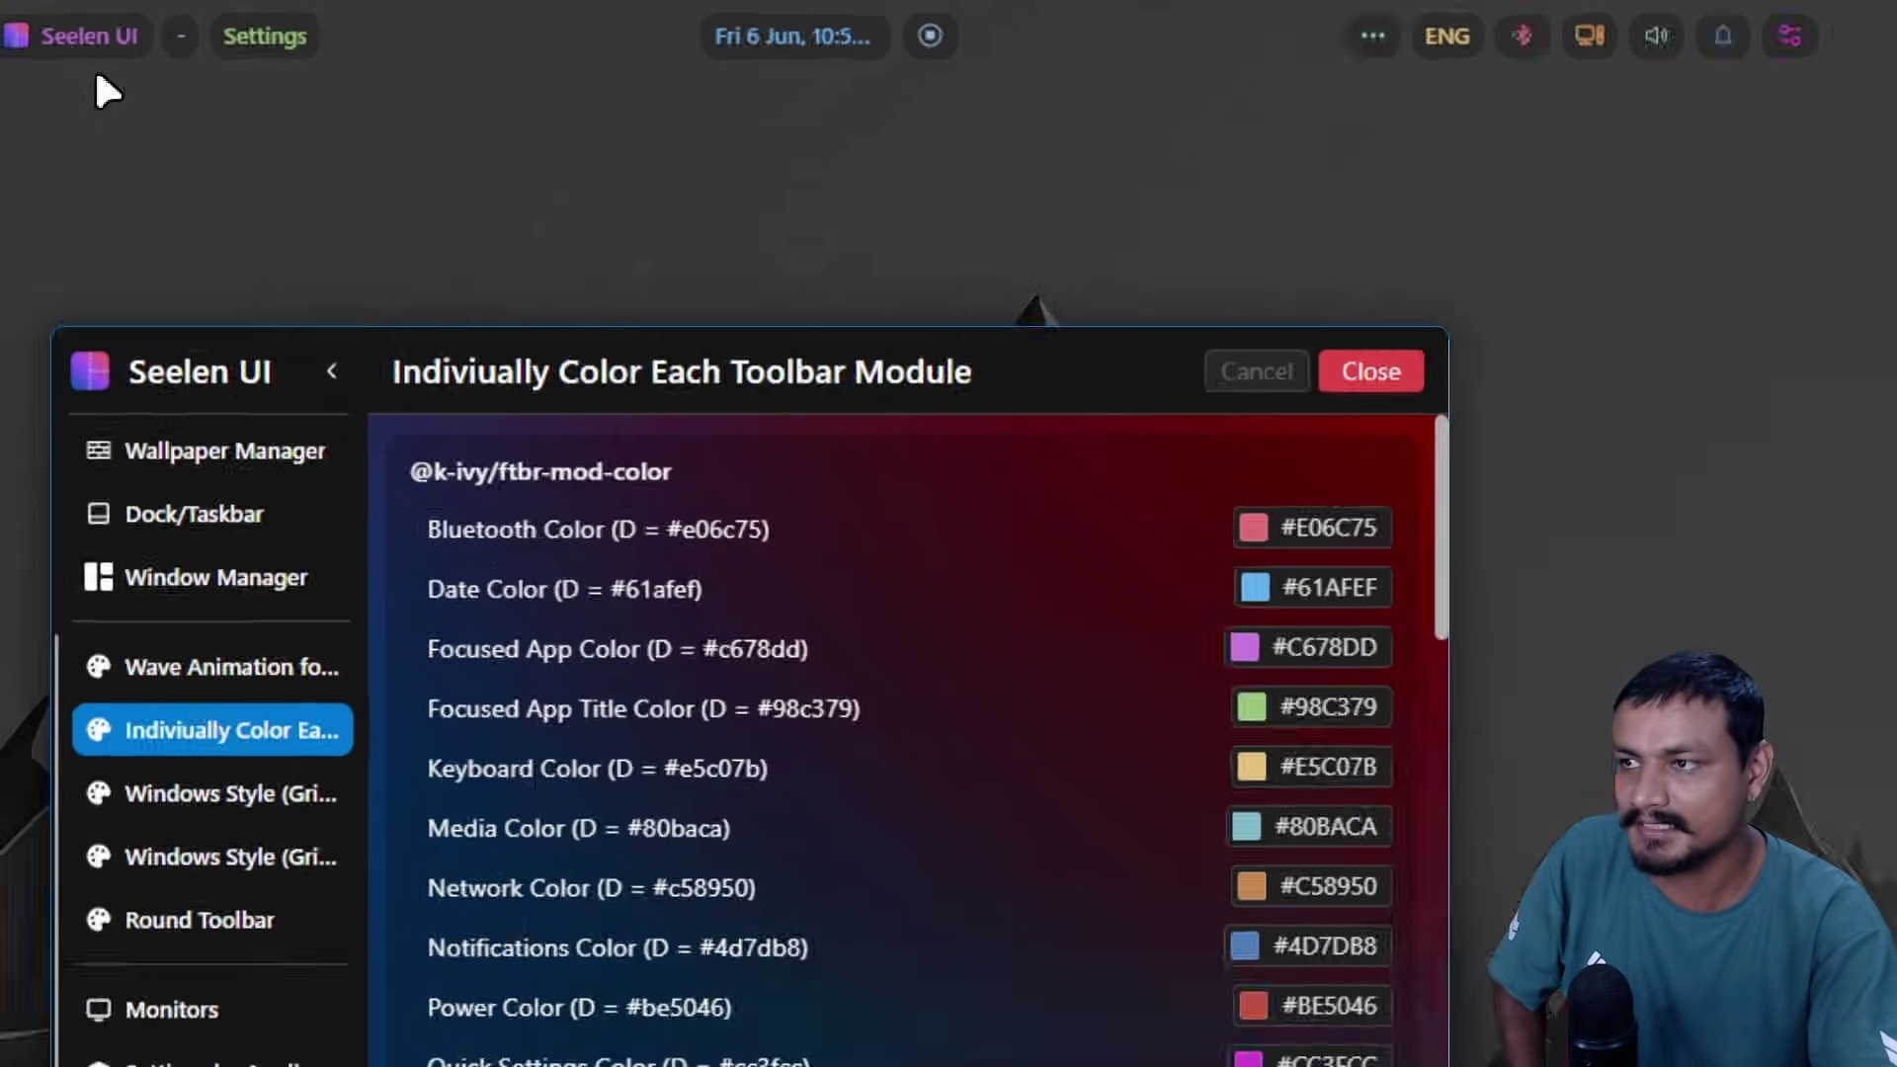
# Back in the themes list, disable Individually Color Each Toolbar Module and save.
pyautogui.hotkey('alt', 'Left')
pyautogui.scroll(-3, 1041, 474)
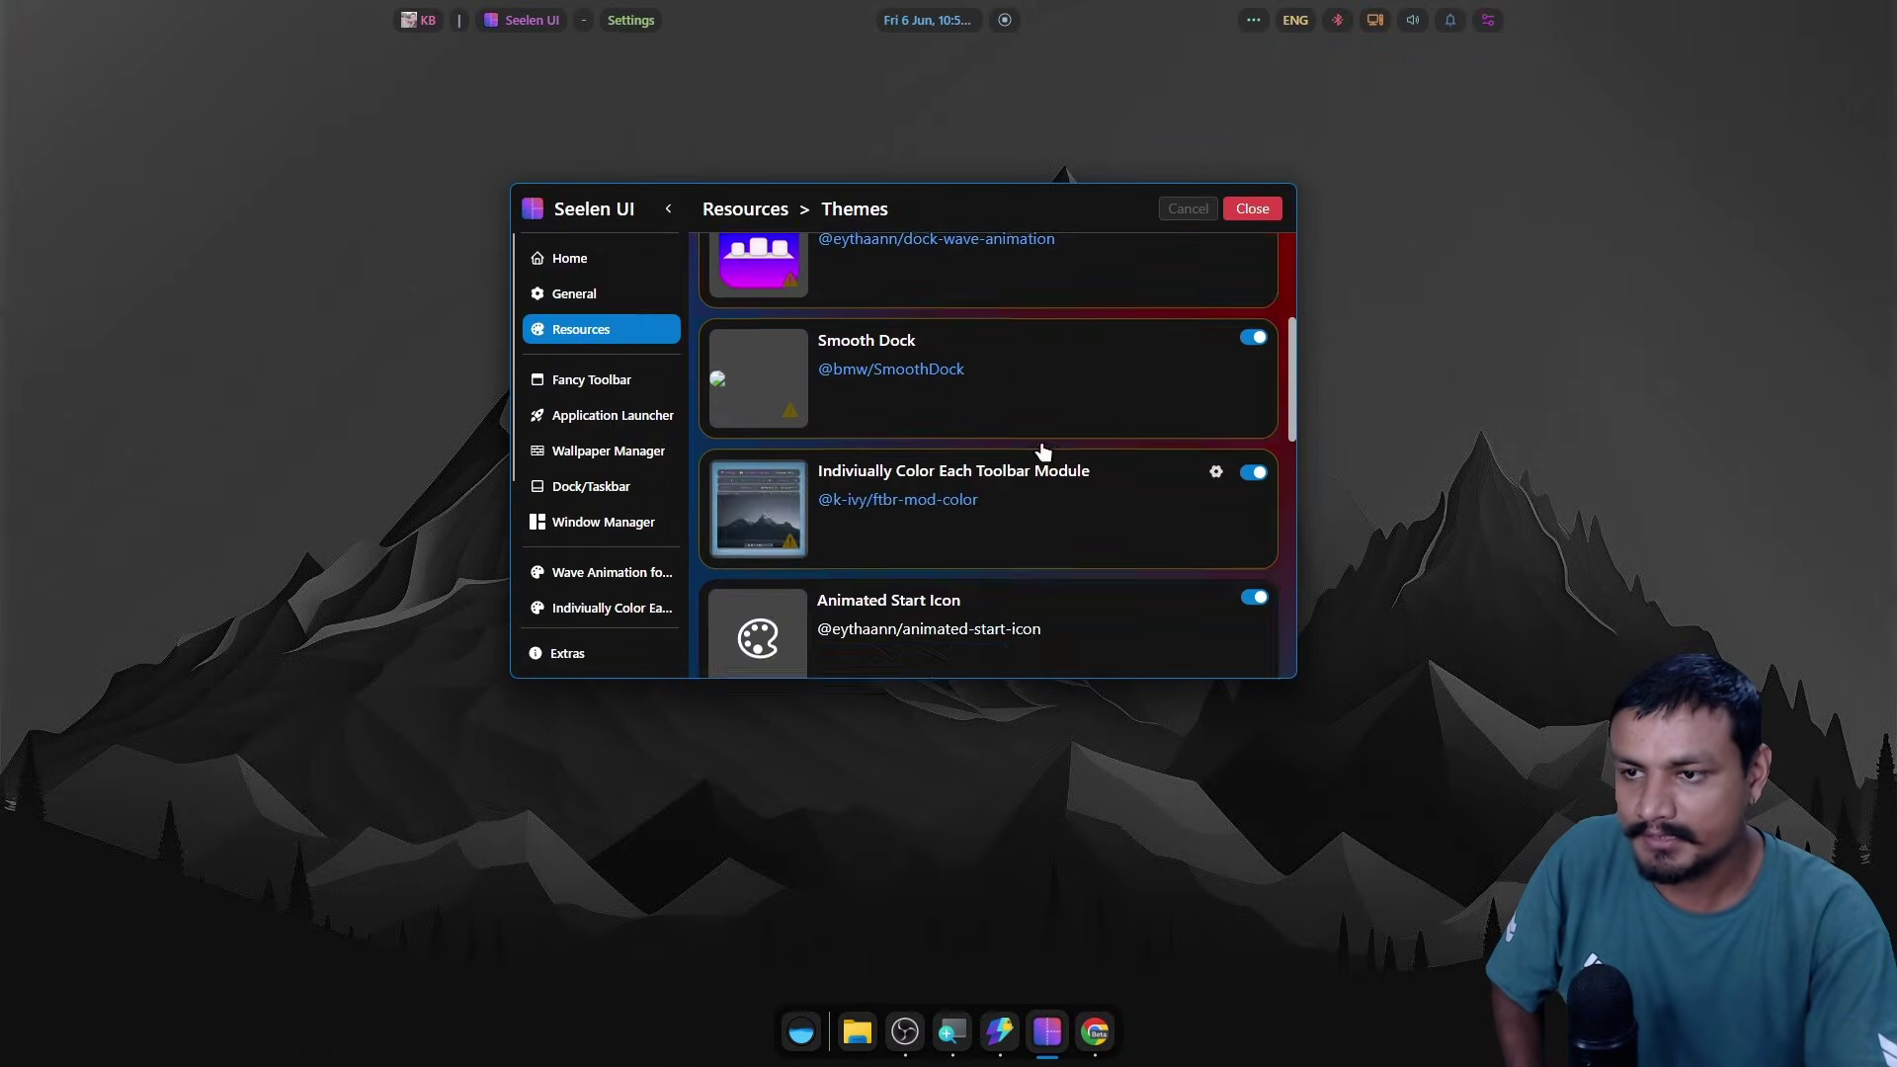
pyautogui.scroll(-3, 1141, 484)
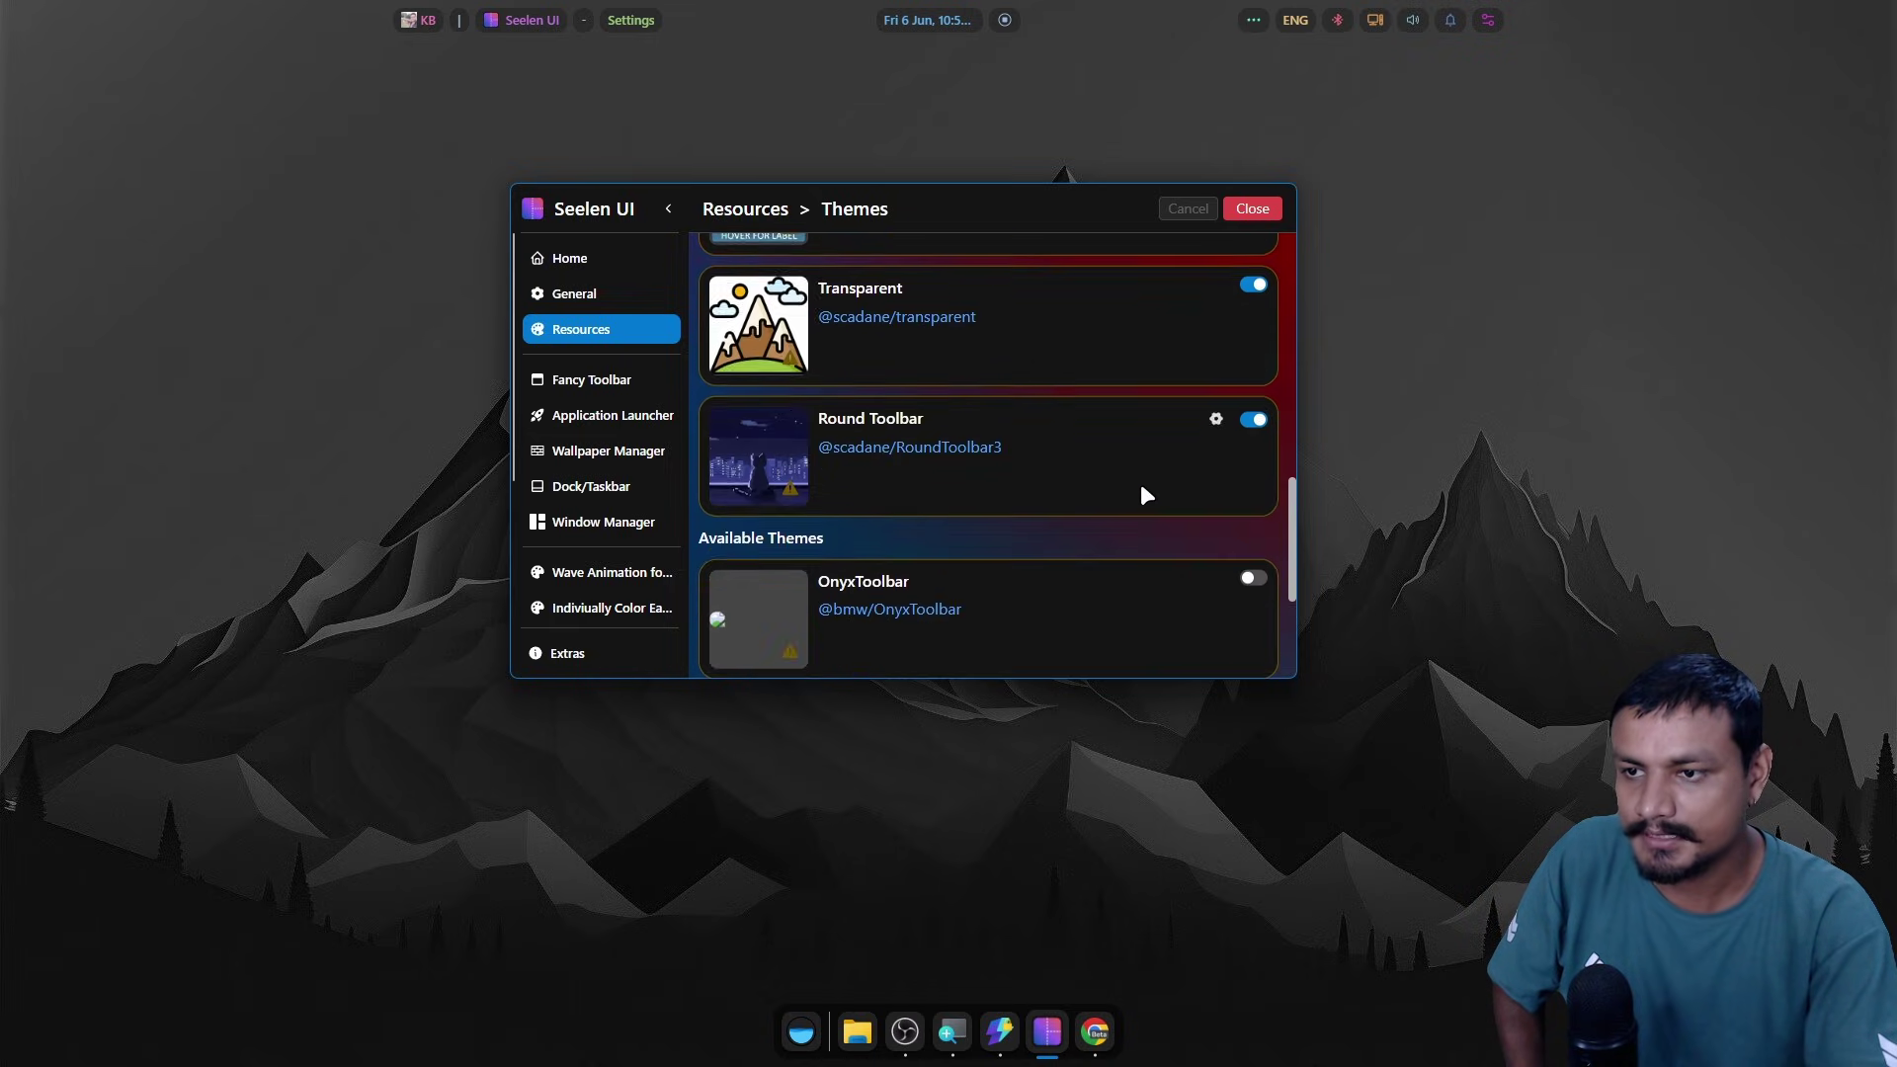
pyautogui.scroll(5, 1141, 484)
pyautogui.scroll(3, 1140, 483)
pyautogui.scroll(-4, 1140, 483)
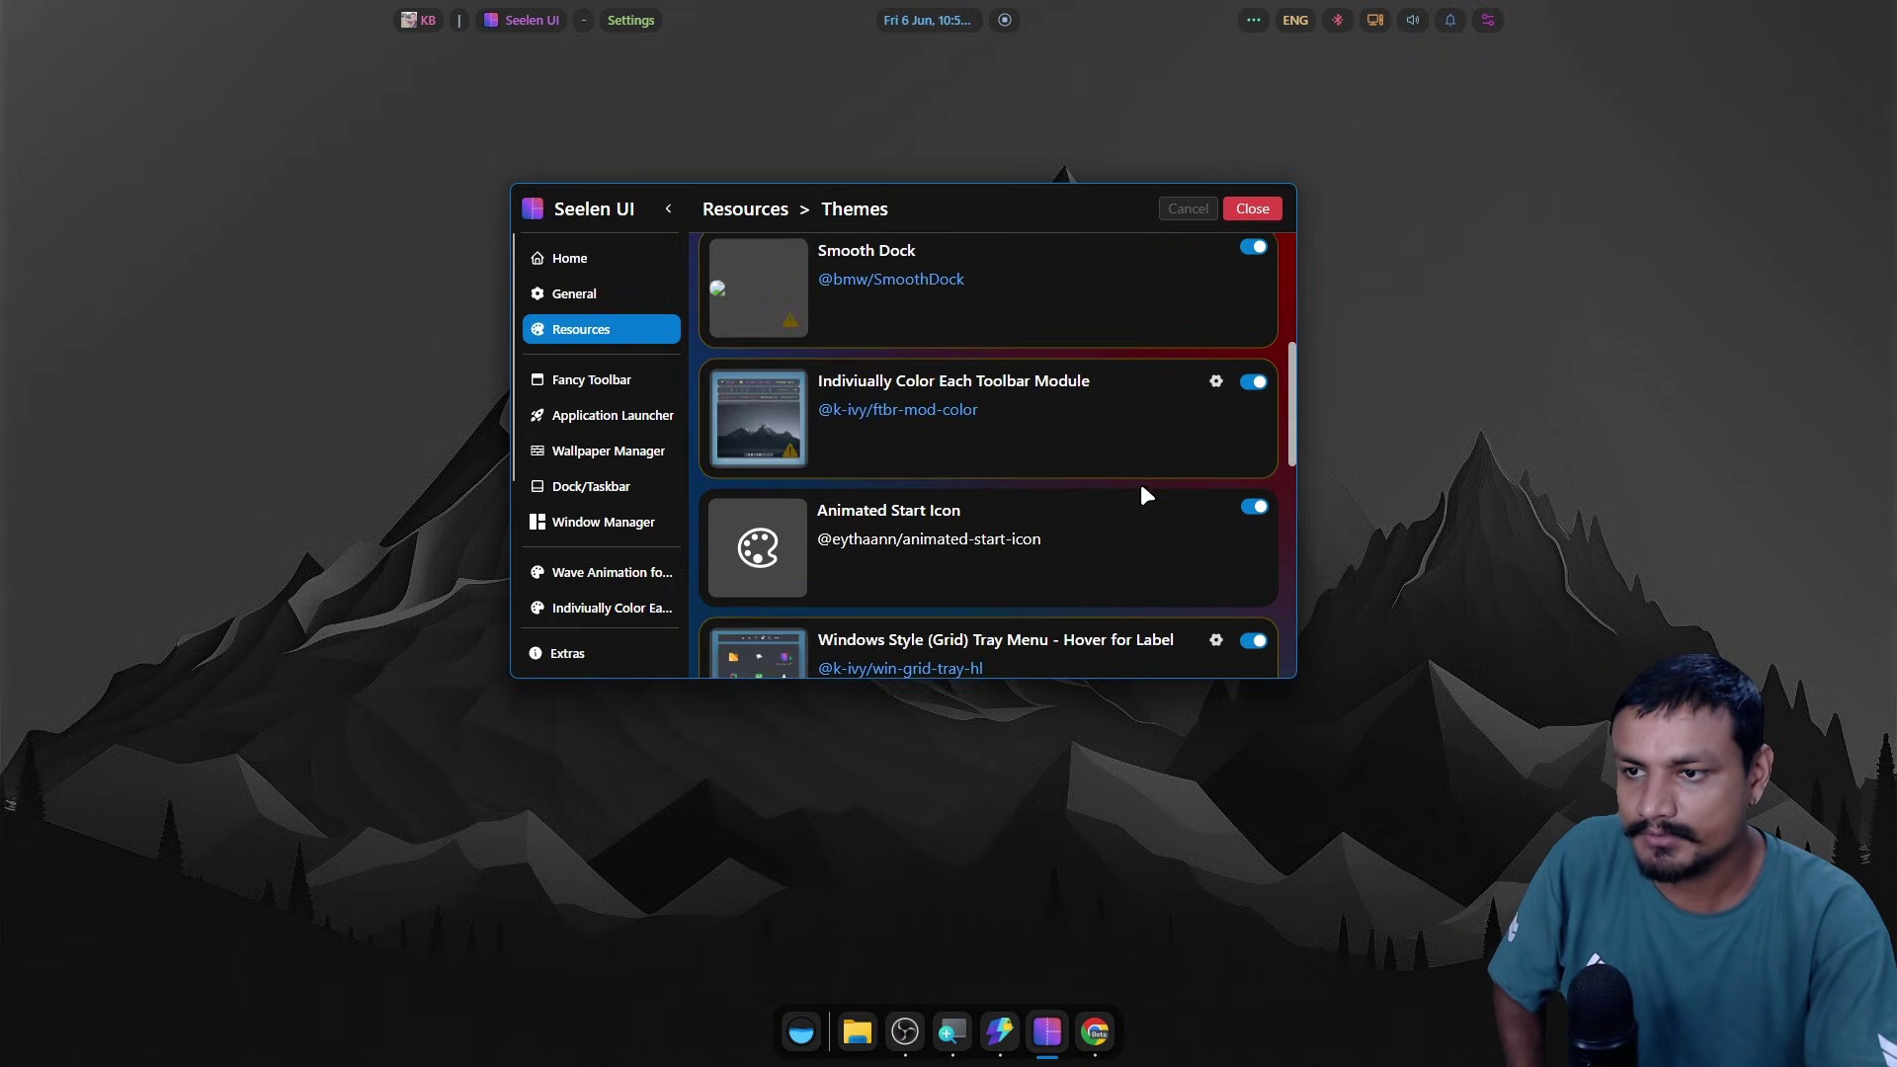
pyautogui.click(1252, 379)
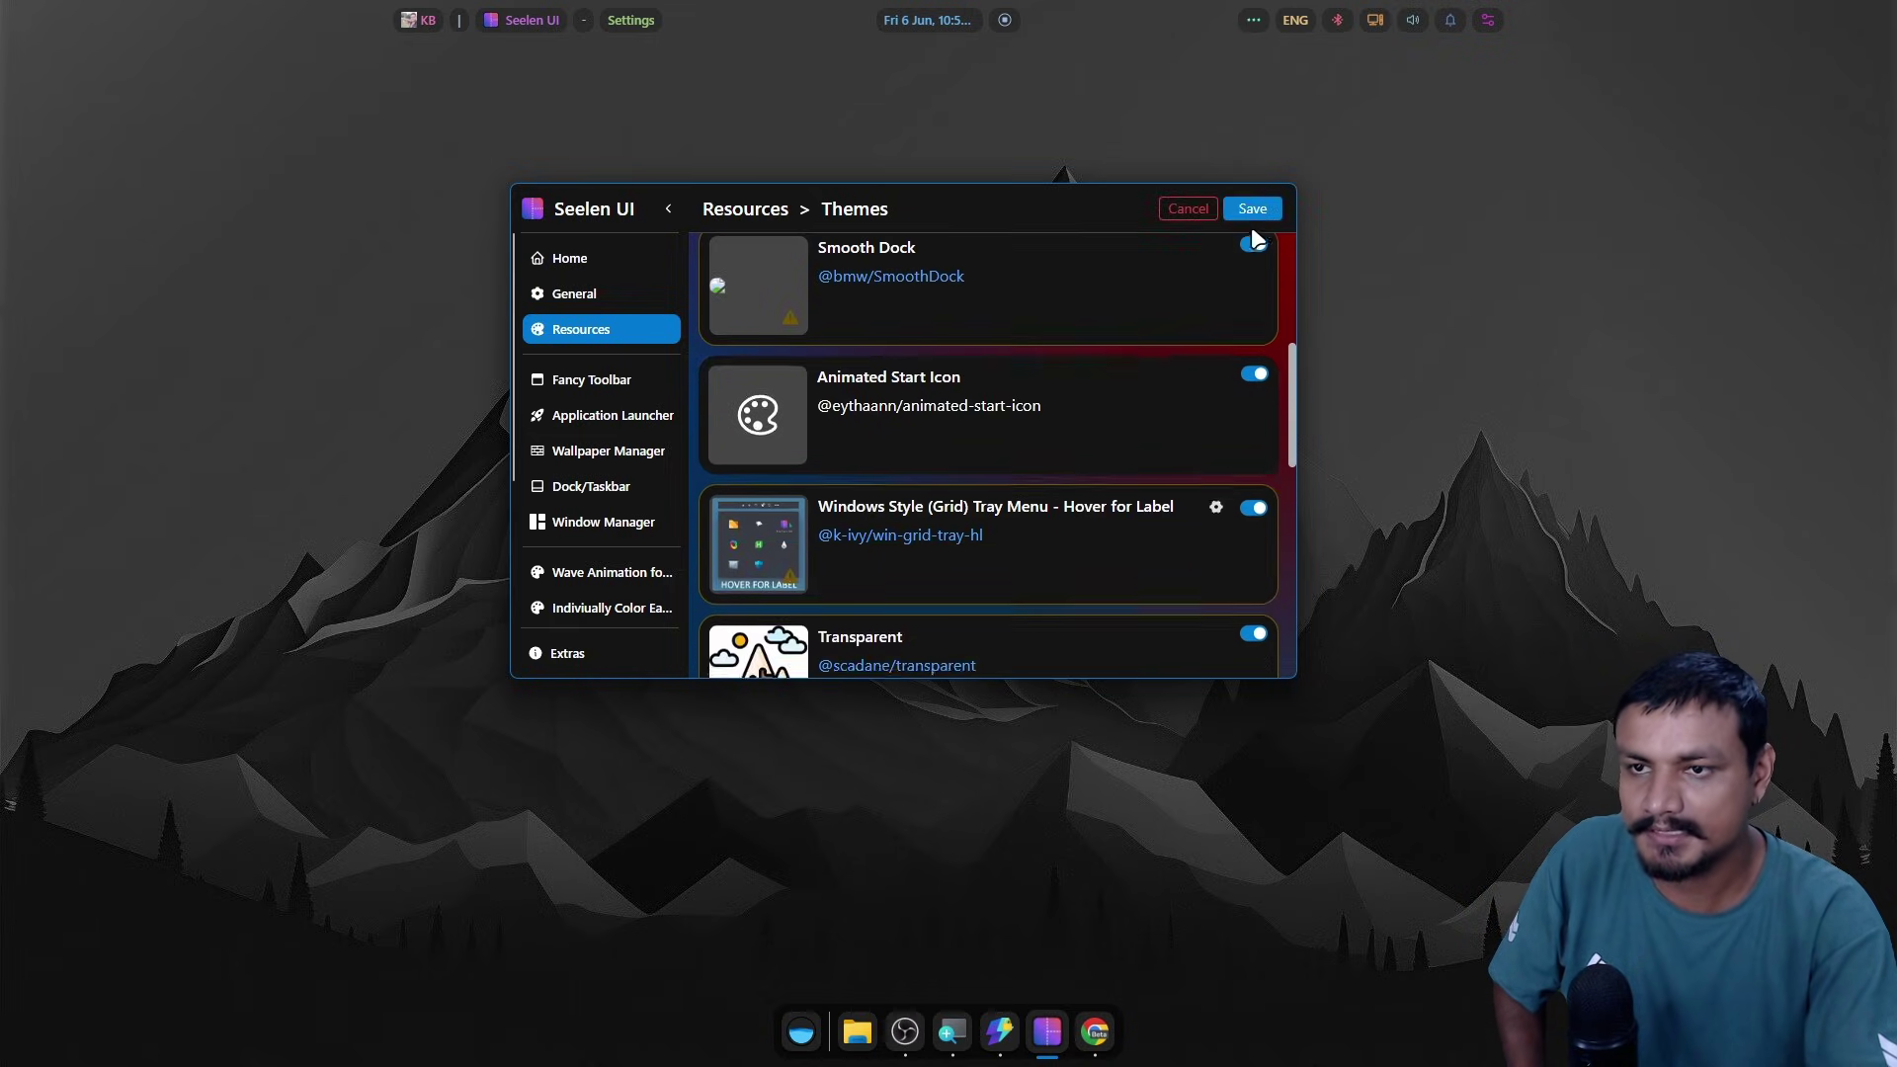
pyautogui.click(1255, 210)
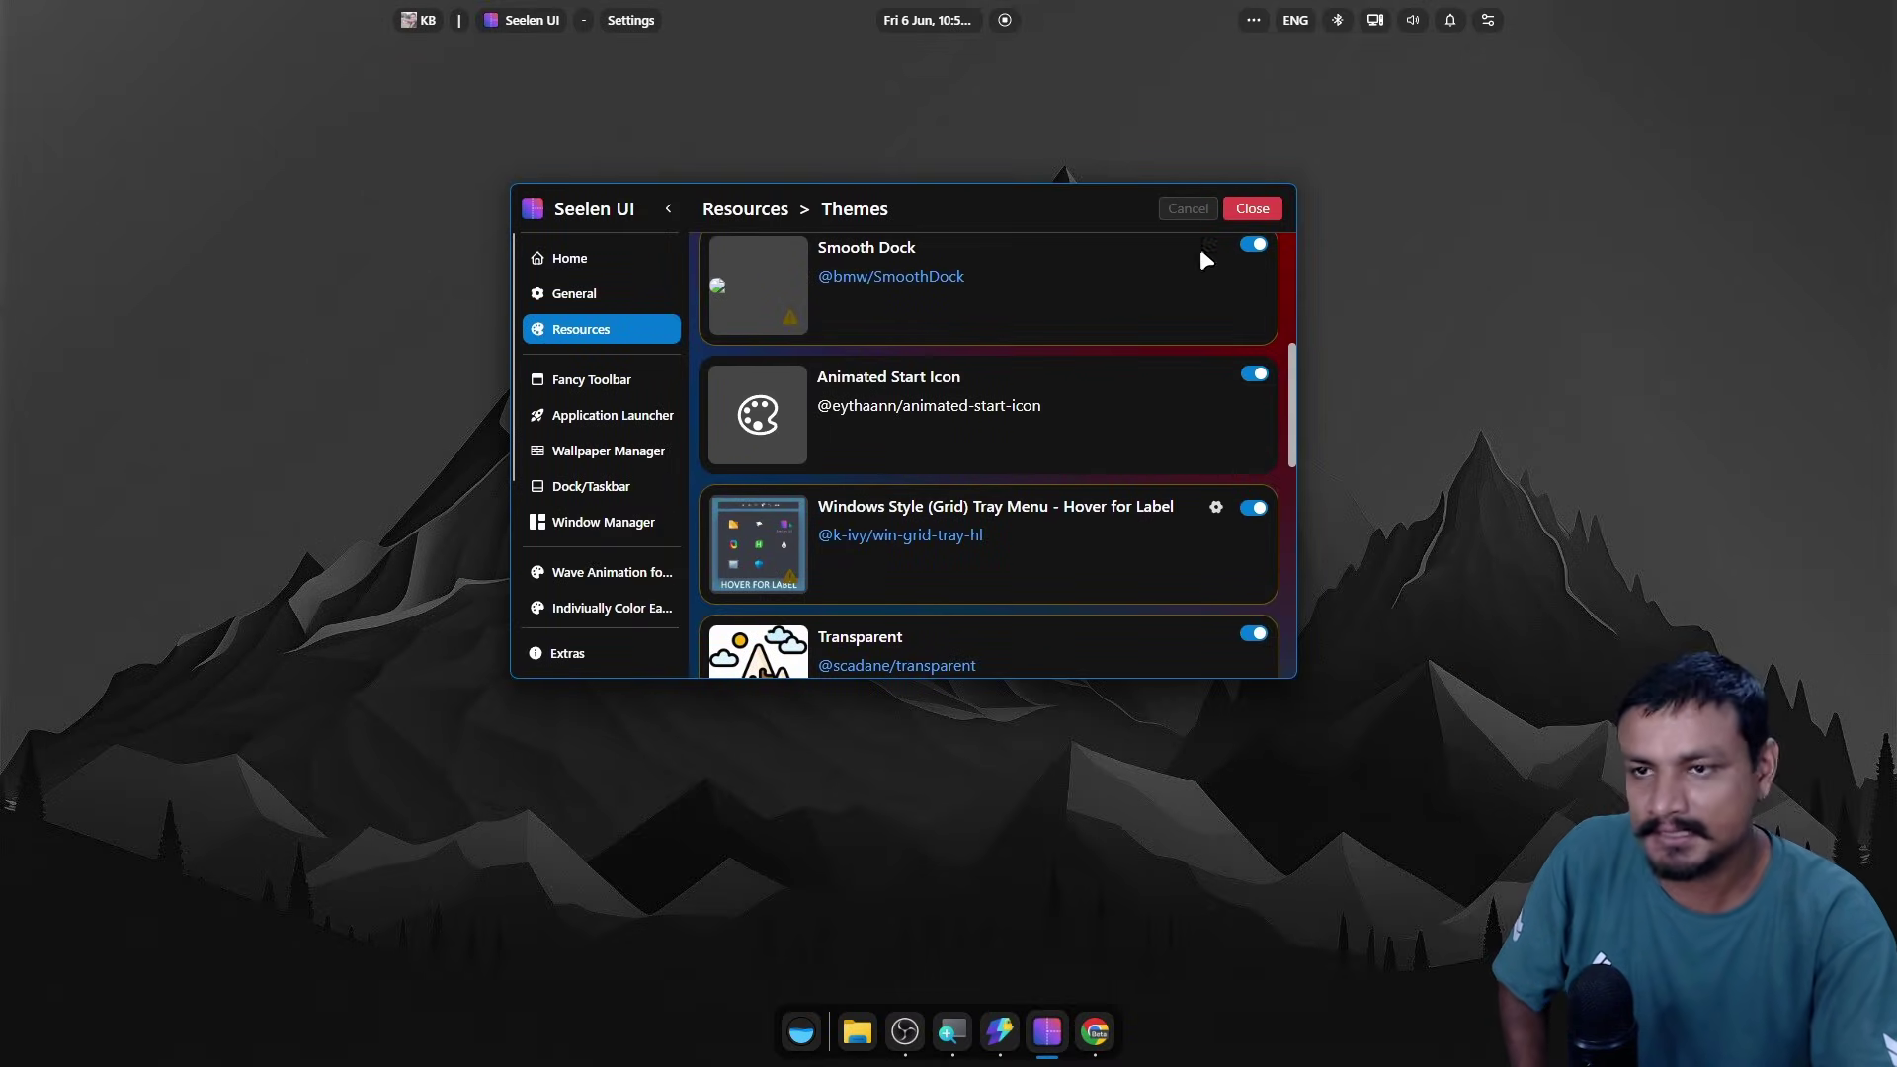
# Re-enable the Individually Color Each Toolbar Module theme and show its colour settings.
pyautogui.scroll(4, 1079, 417)
pyautogui.scroll(-3, 1051, 477)
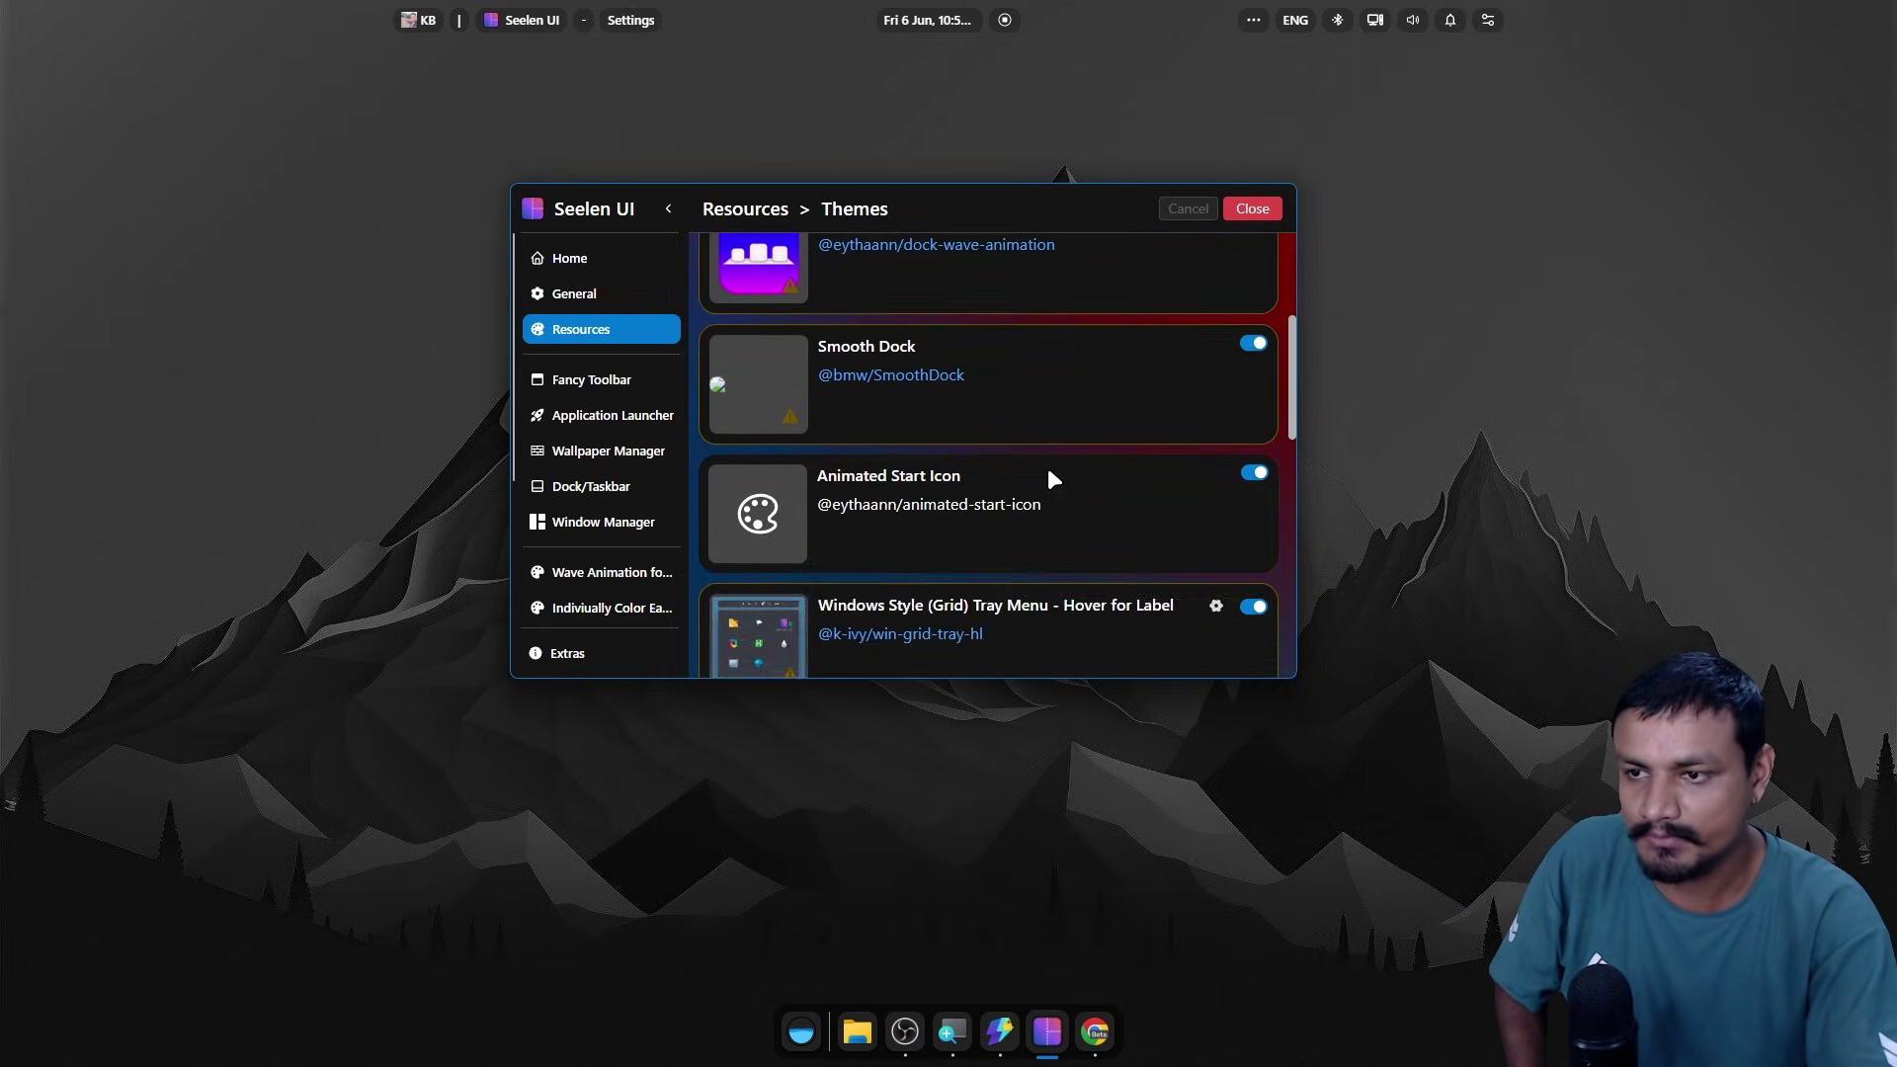
pyautogui.scroll(-10, 1047, 466)
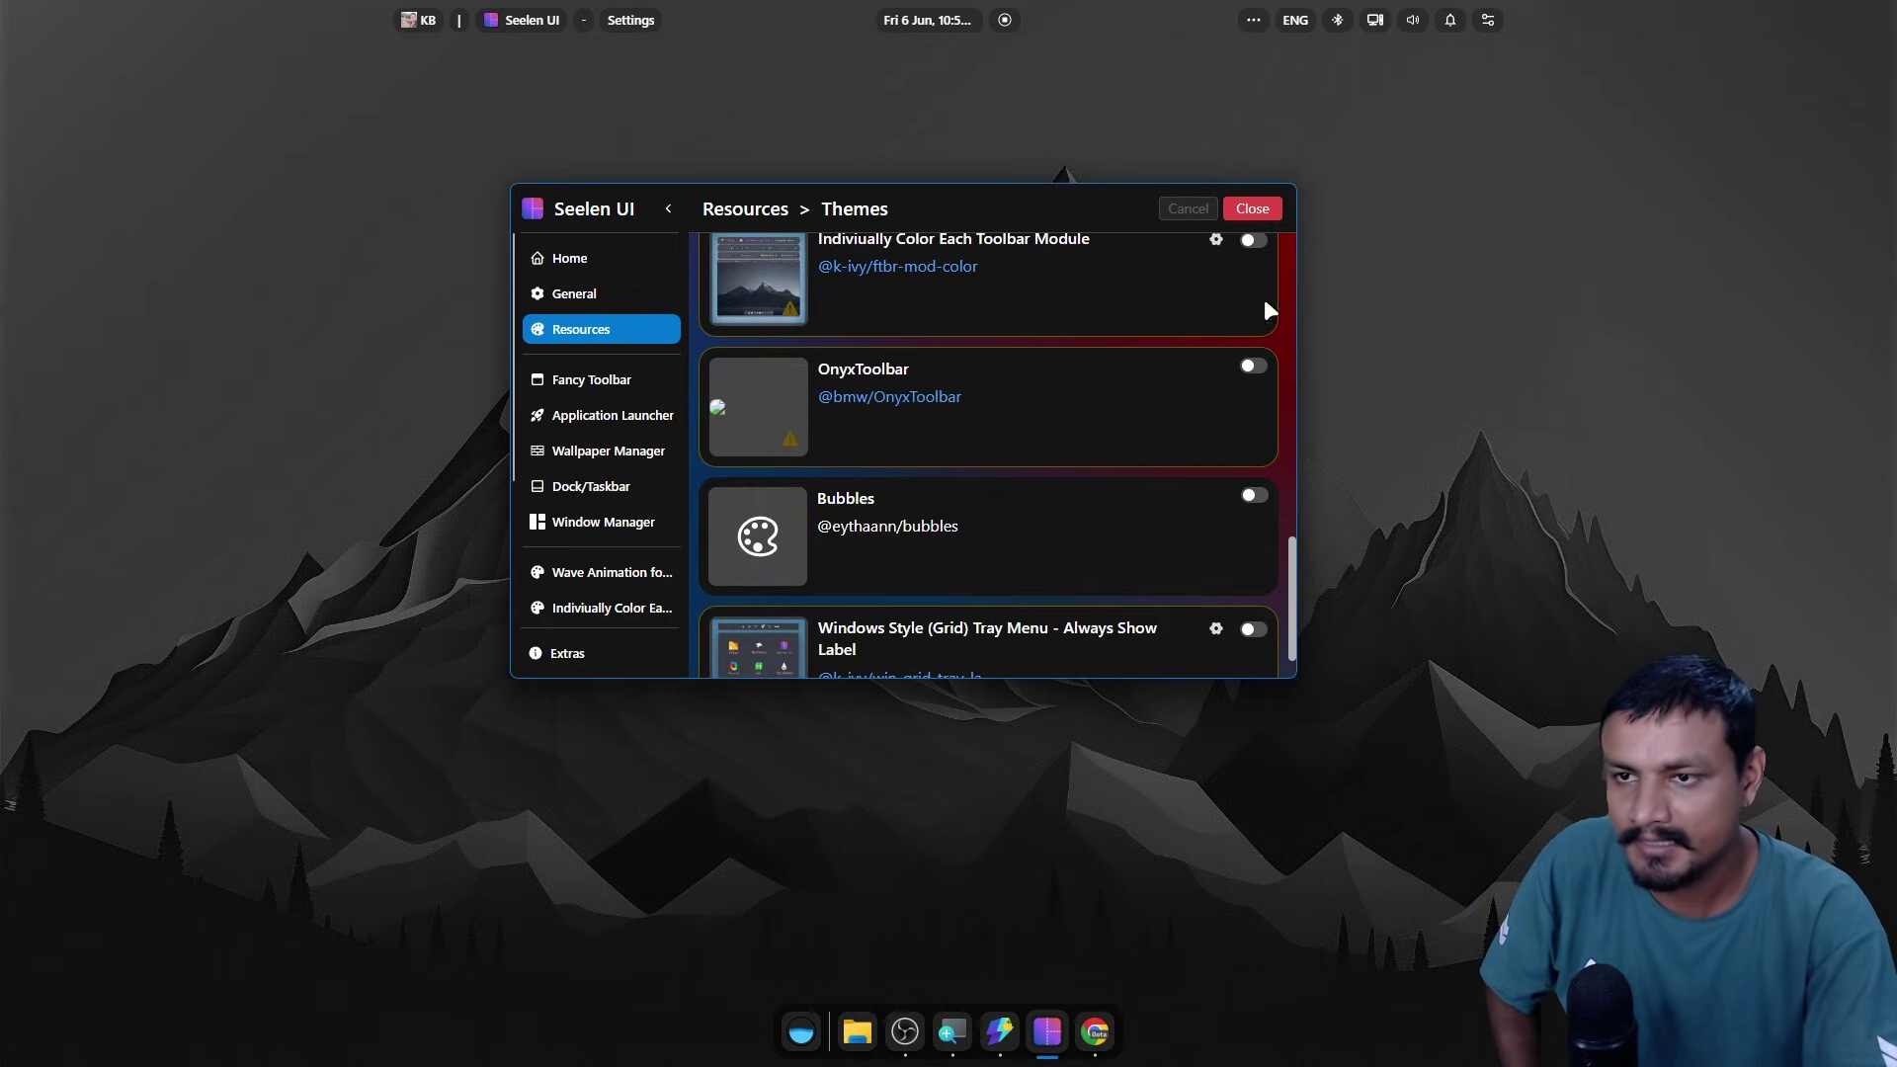
pyautogui.scroll(1, 1255, 318)
pyautogui.click(1254, 340)
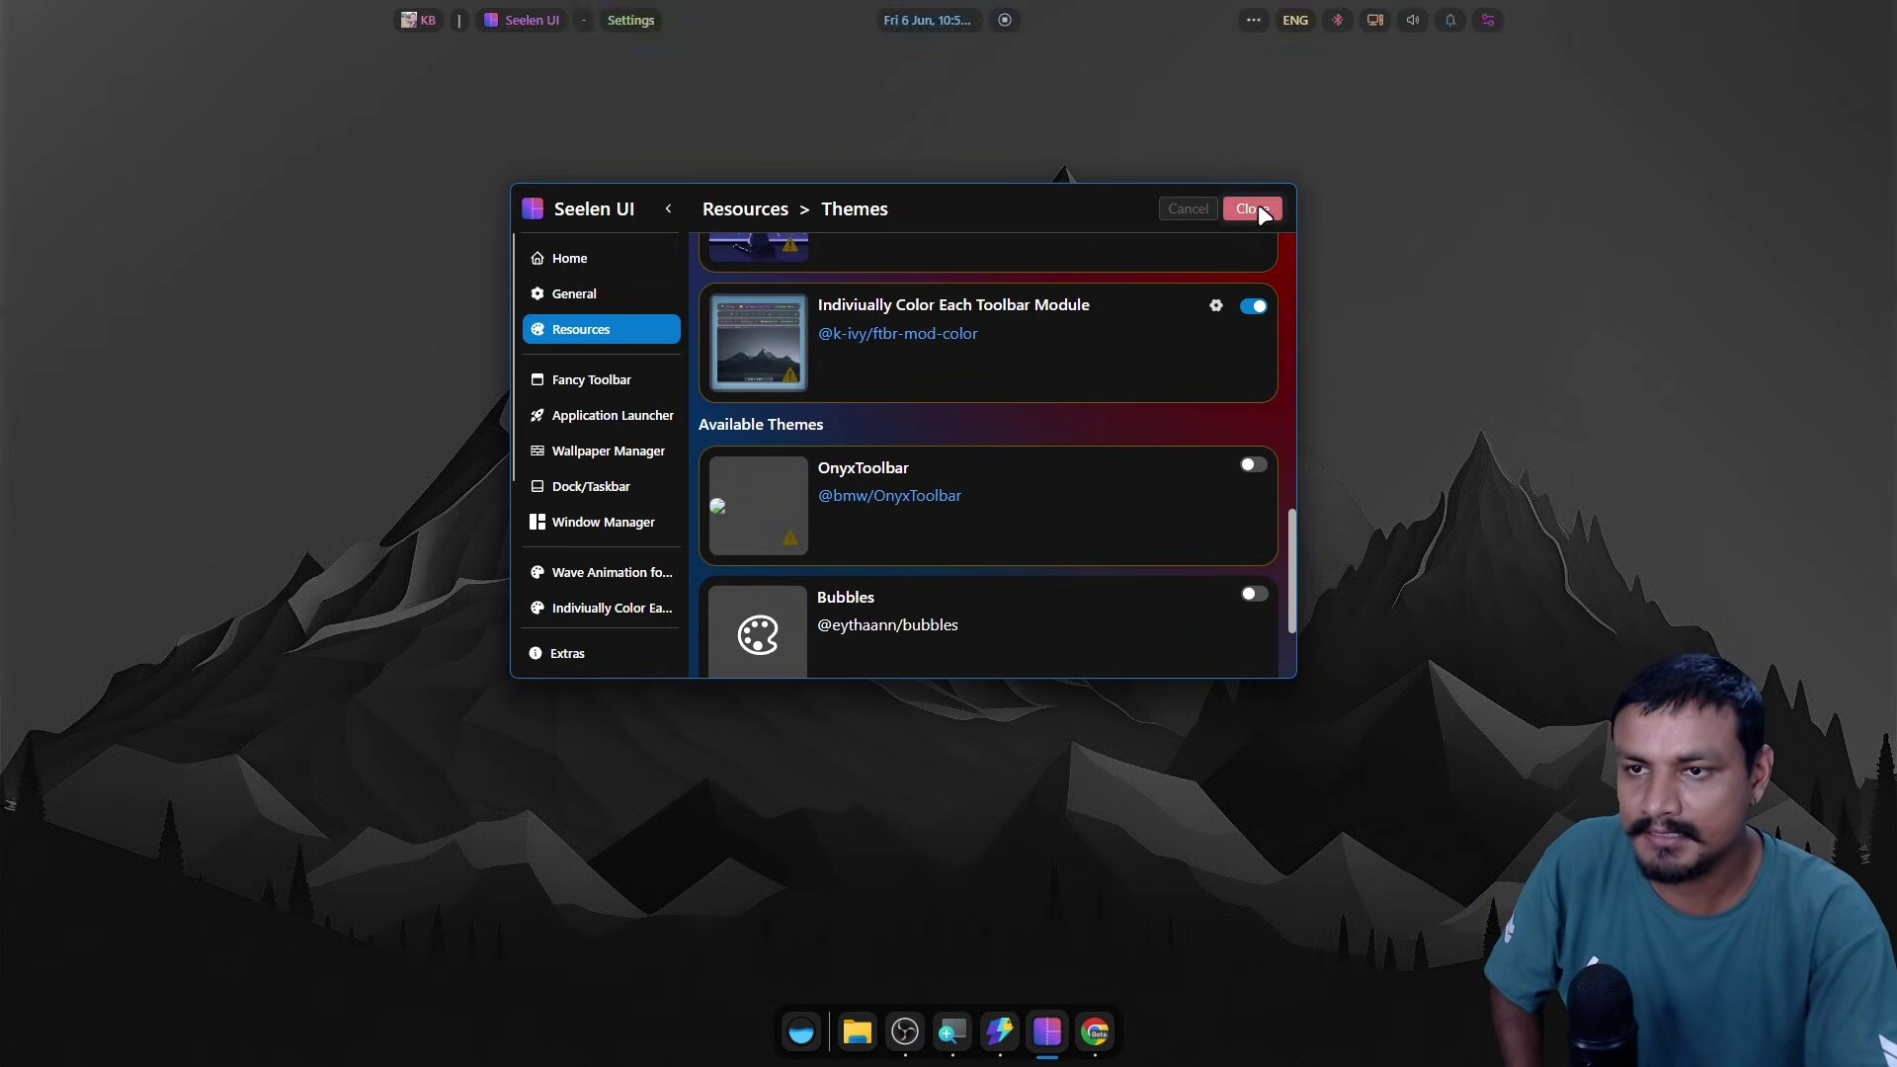
pyautogui.click(1216, 306)
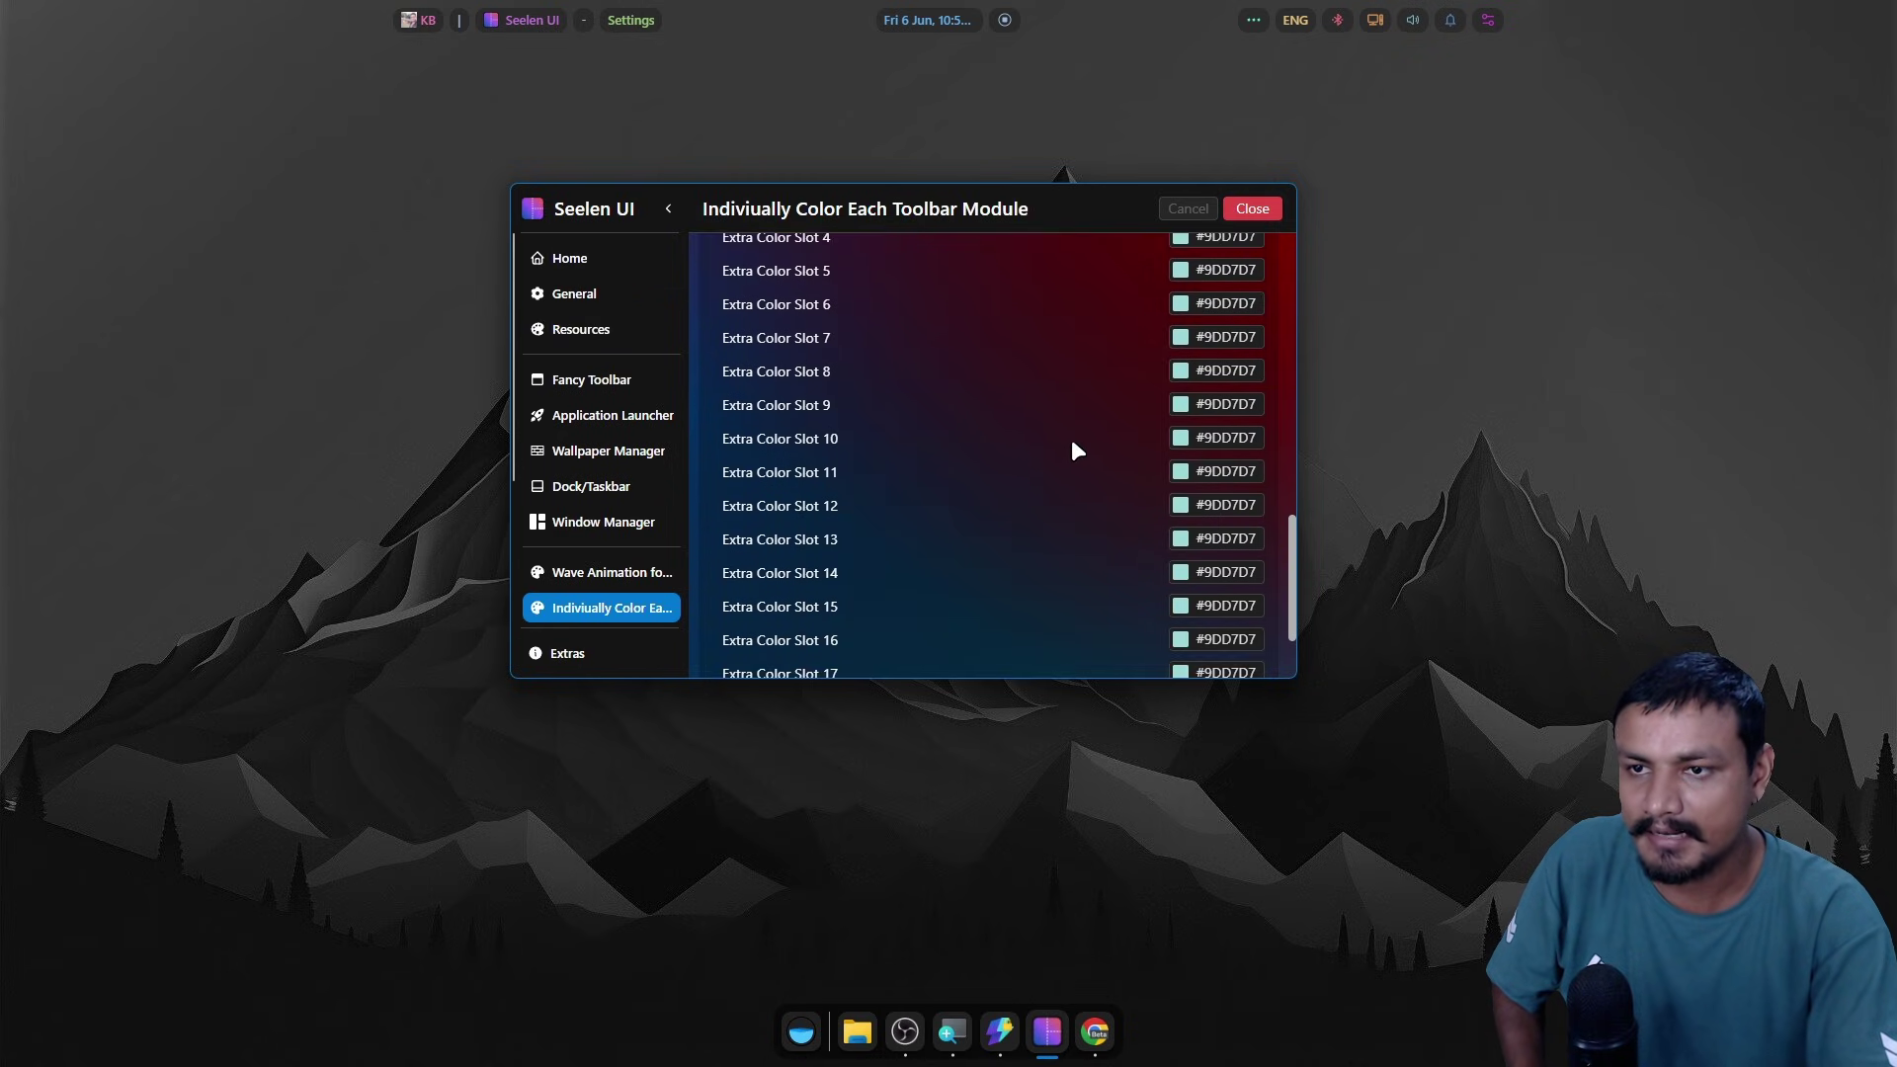
# Scroll through the per-module toolbar colour list to review the colours.
pyautogui.scroll(10, 1135, 409)
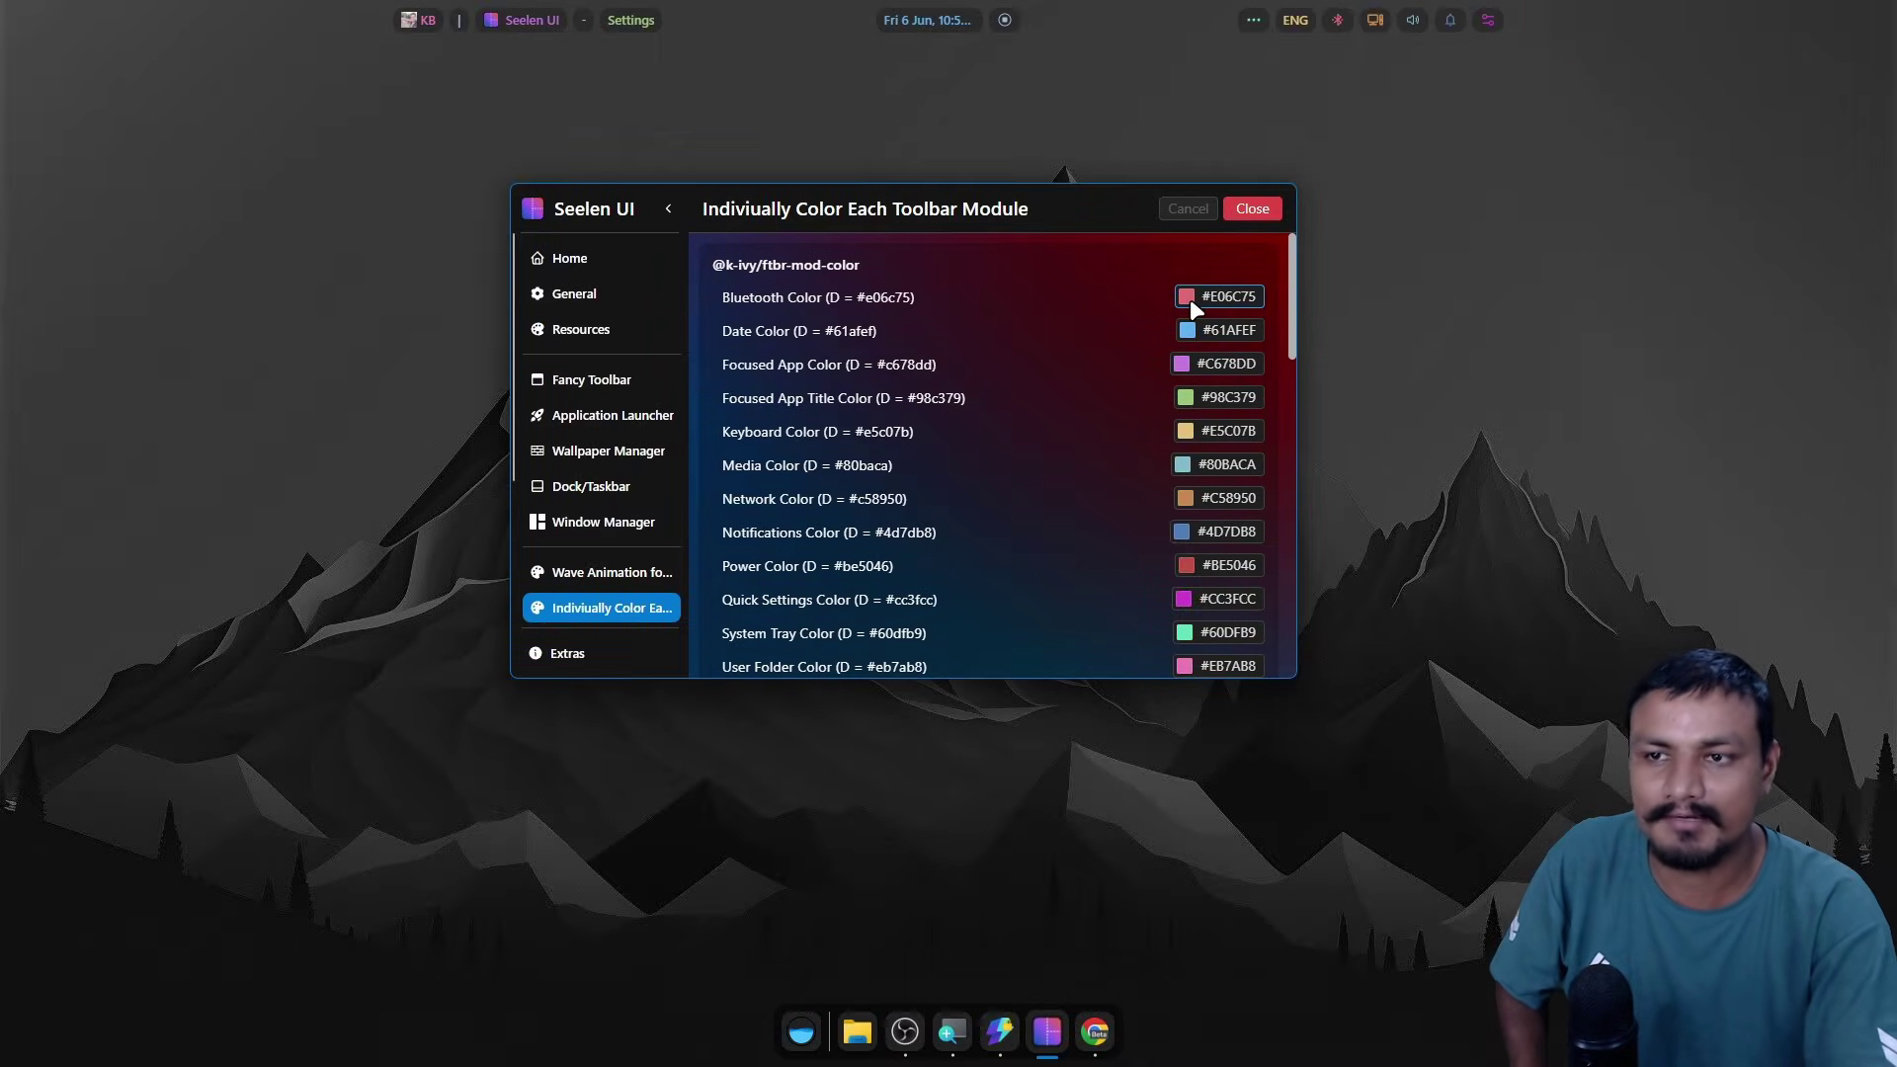
pyautogui.scroll(-8, 1211, 383)
pyautogui.scroll(8, 1223, 377)
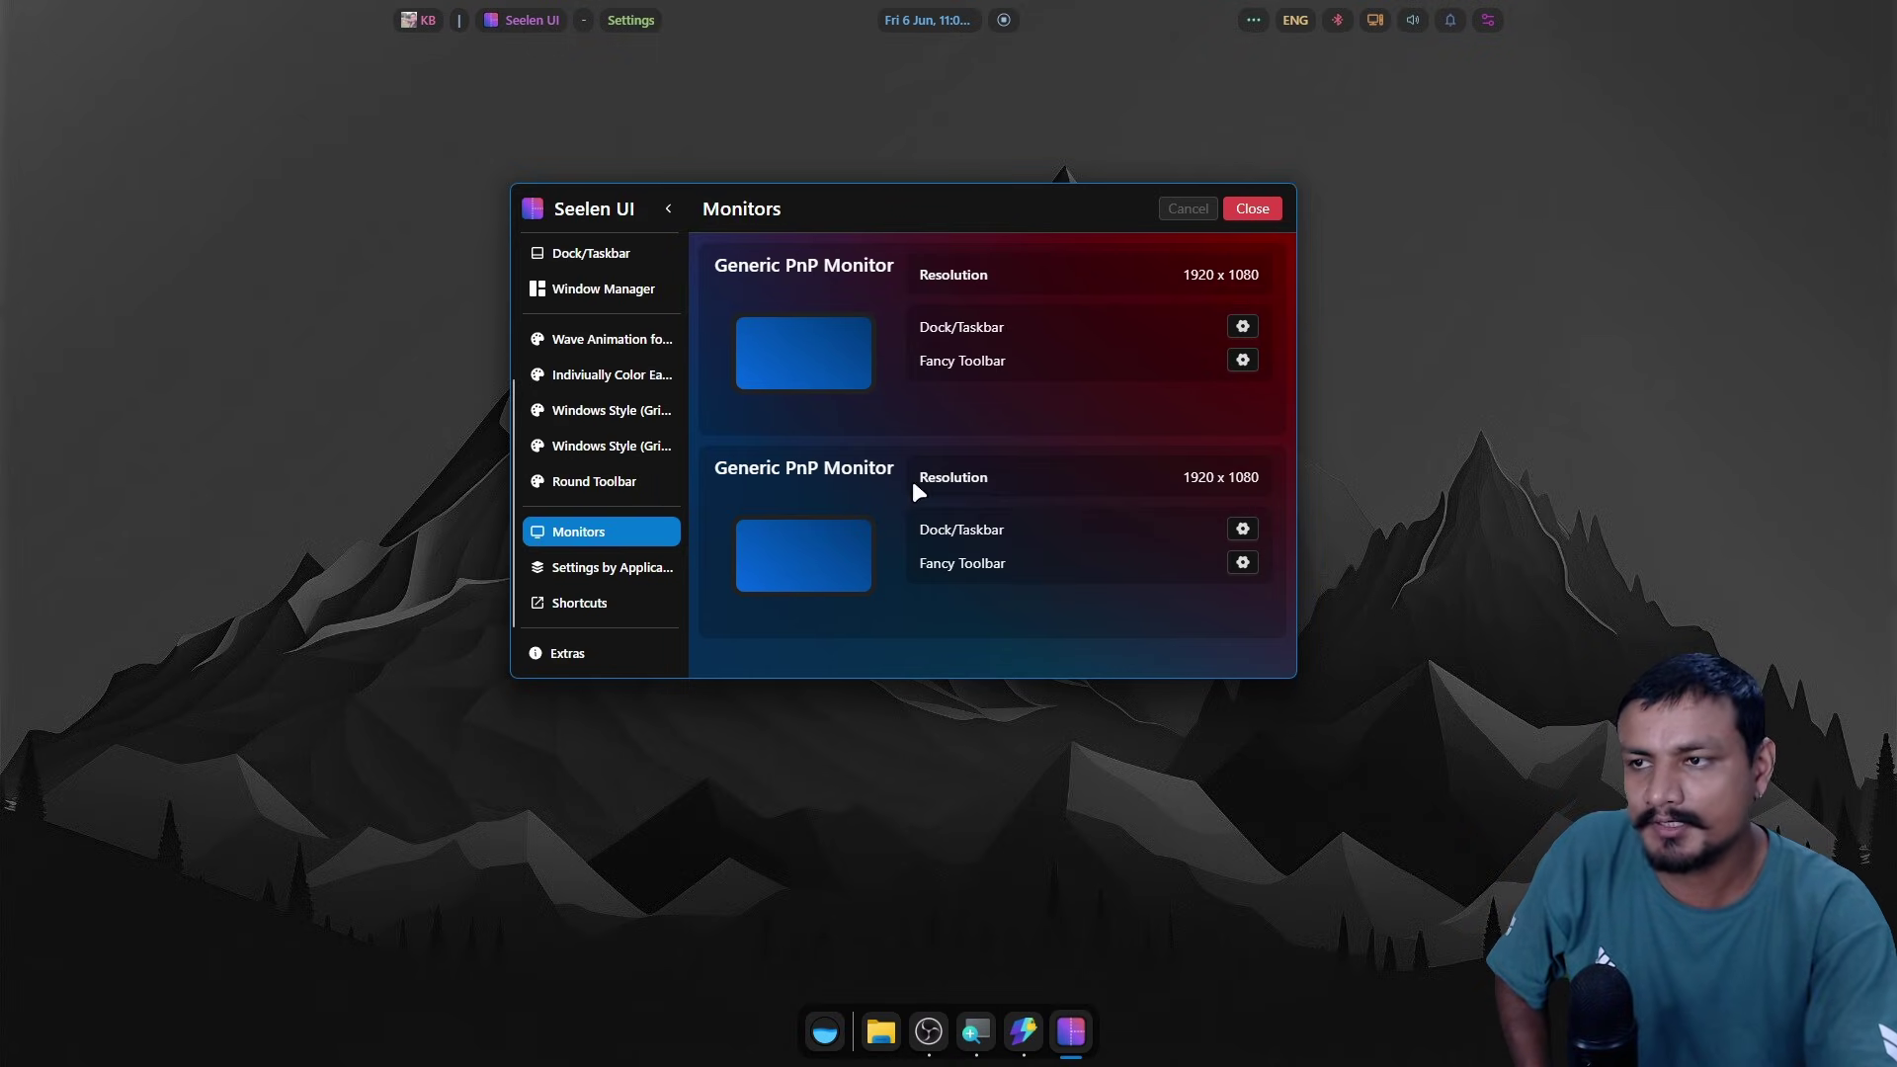
# Pass through Window Manager and Wallpaper Manager to Dock/Taskbar and re-enable the Seelen dock.
pyautogui.scroll(3, 518, 446)
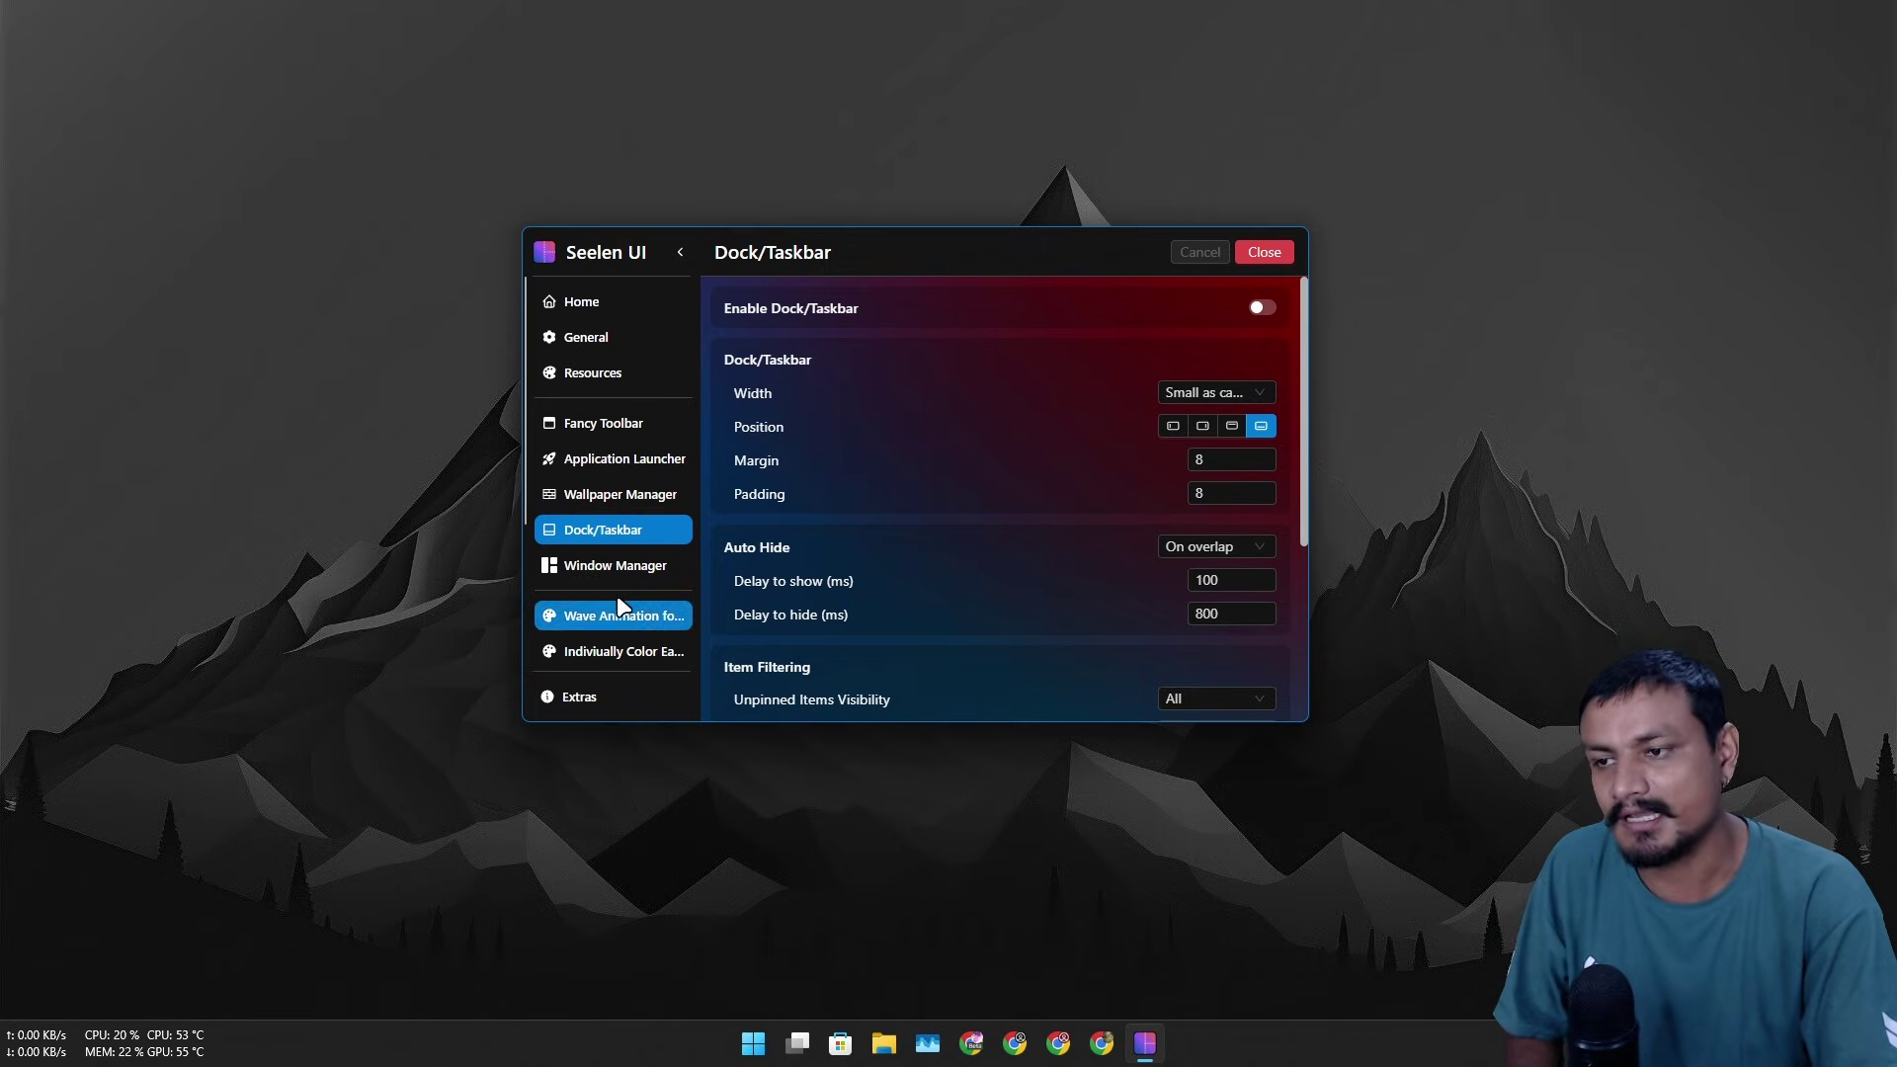
pyautogui.click(630, 571)
pyautogui.click(624, 496)
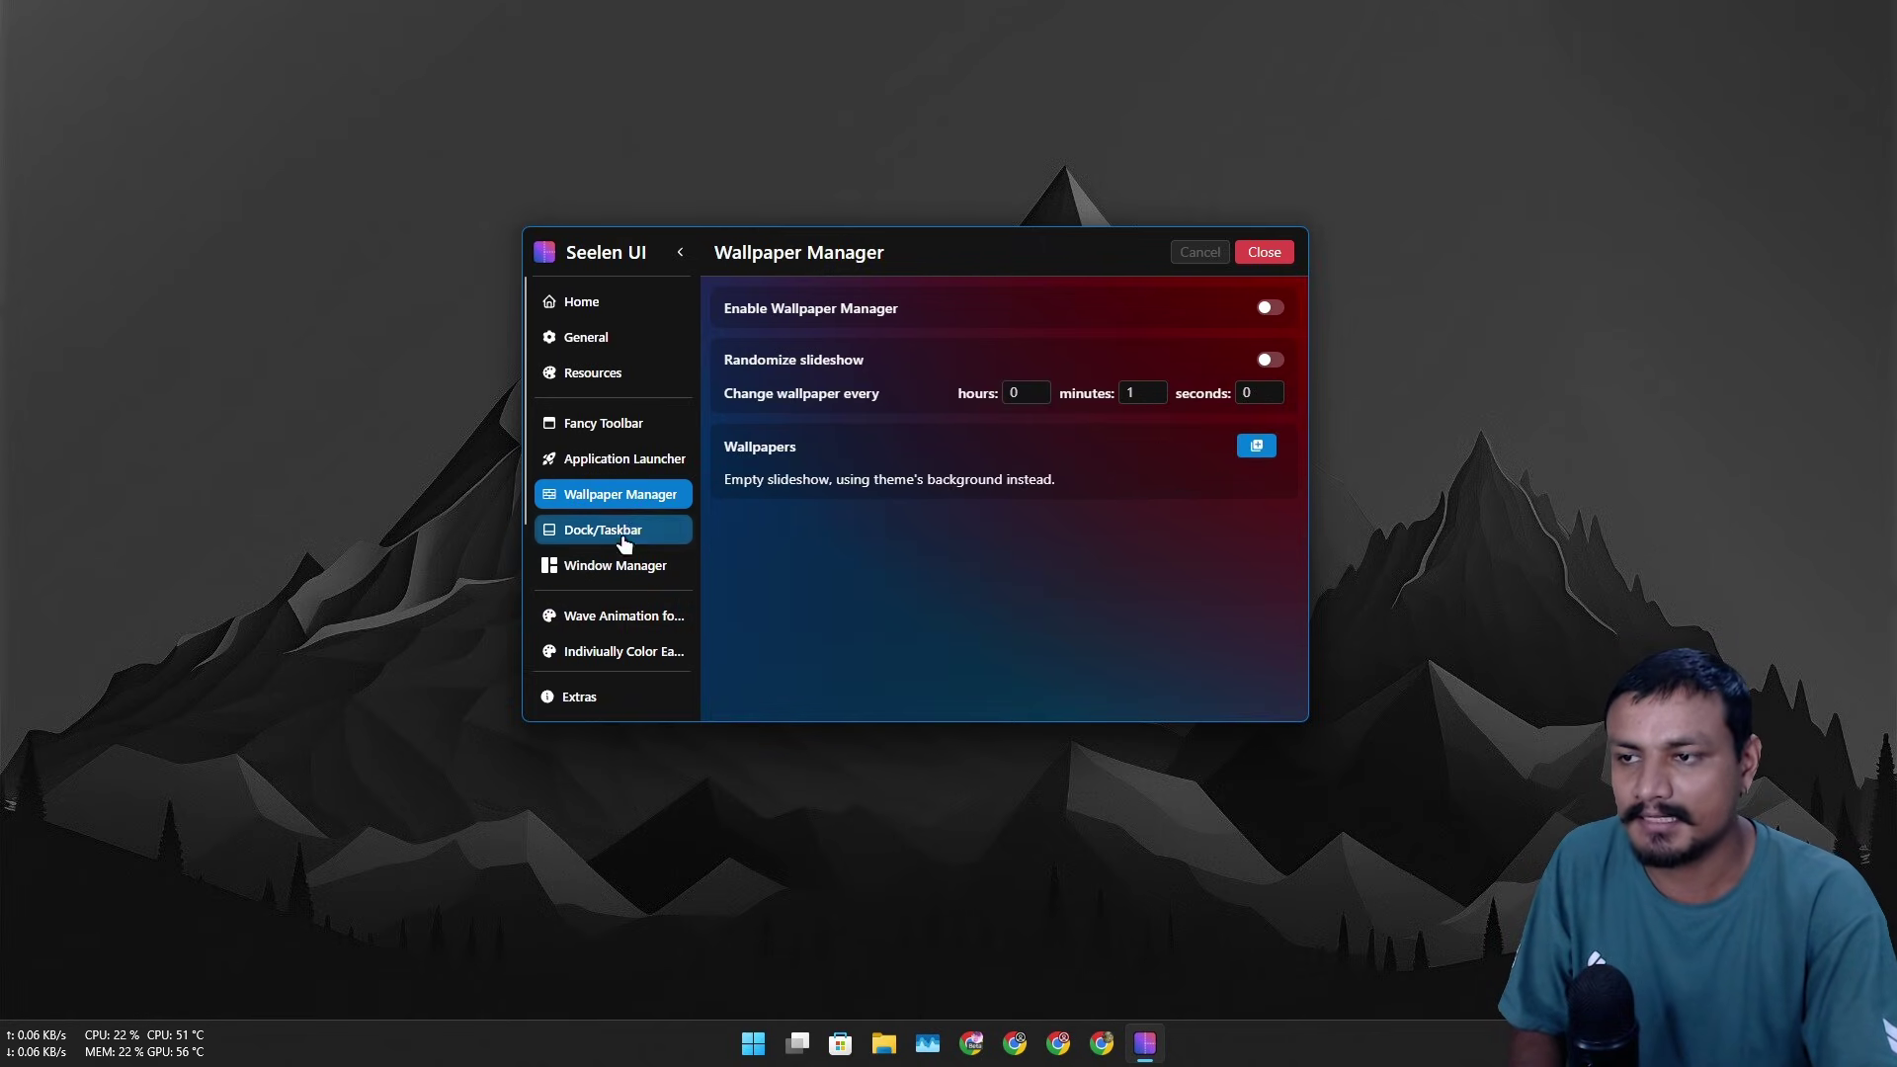
pyautogui.click(671, 531)
pyautogui.click(1261, 306)
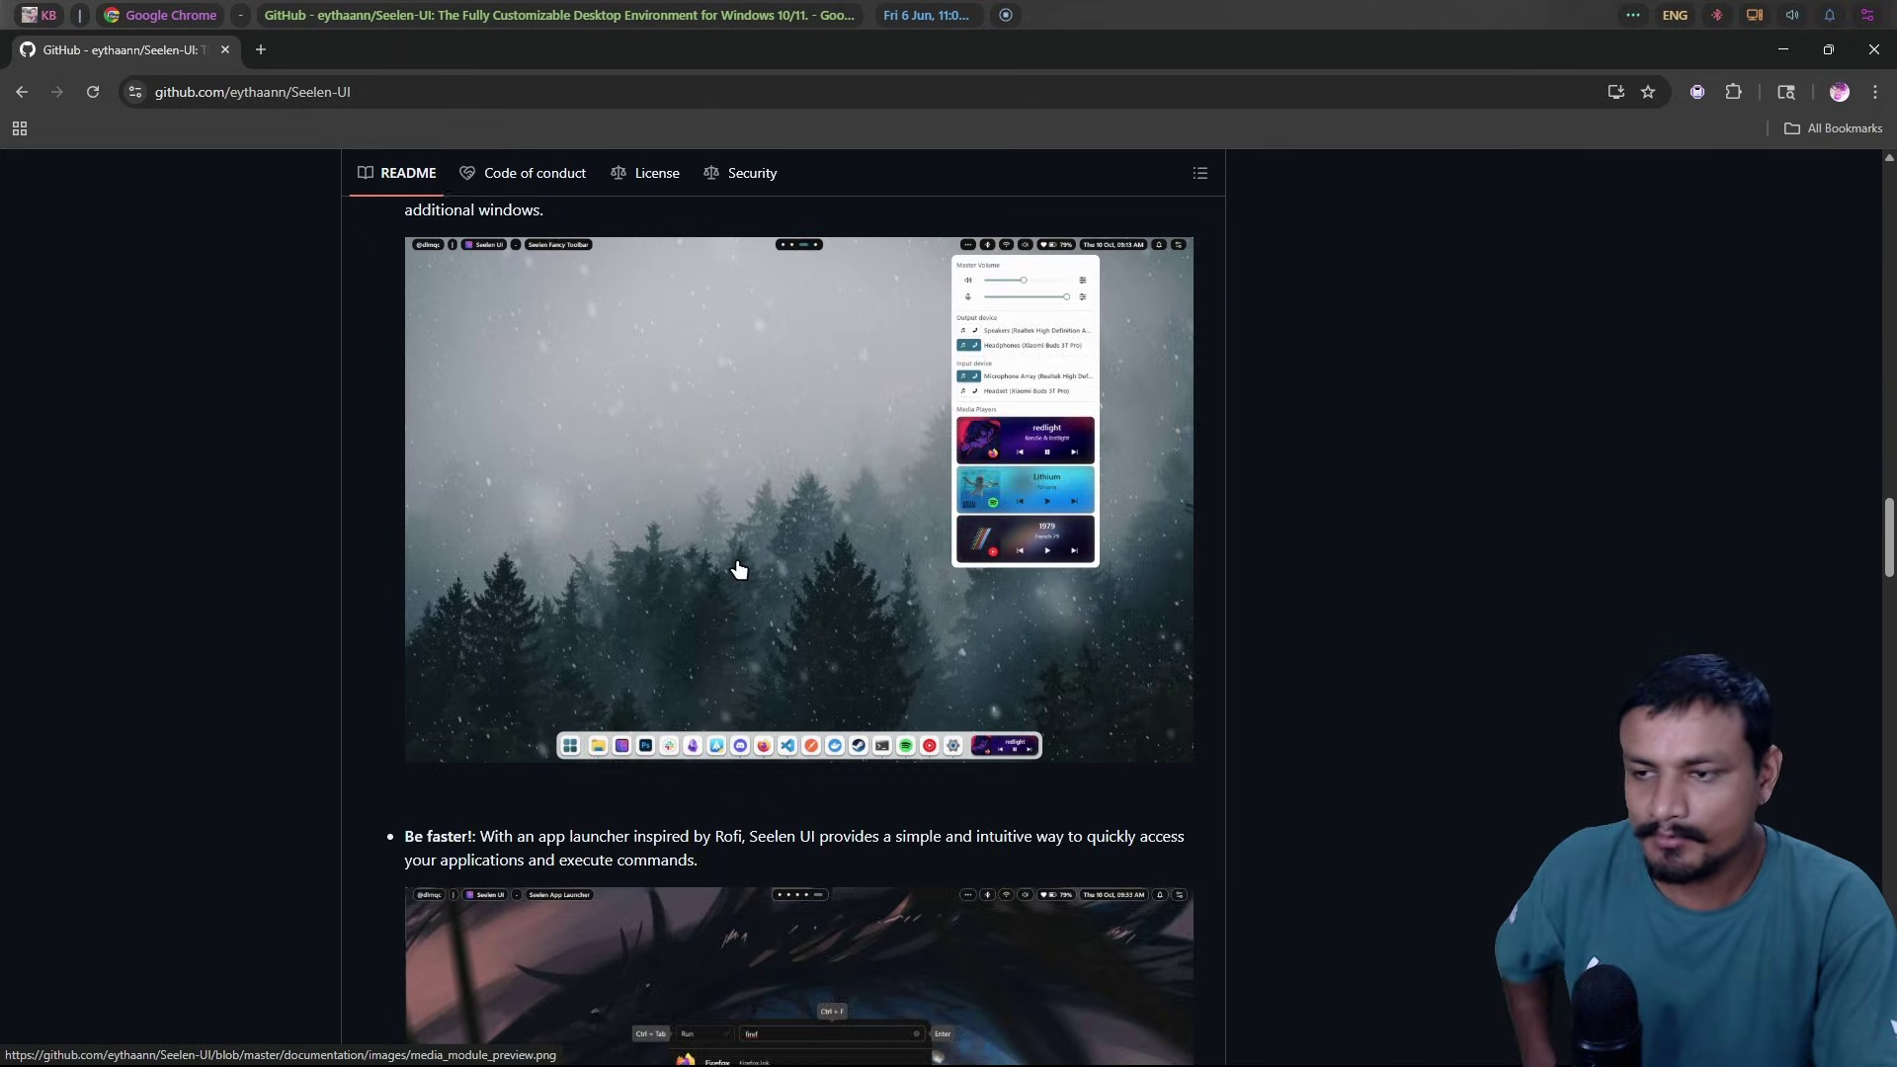
pyautogui.scroll(-5, 766, 672)
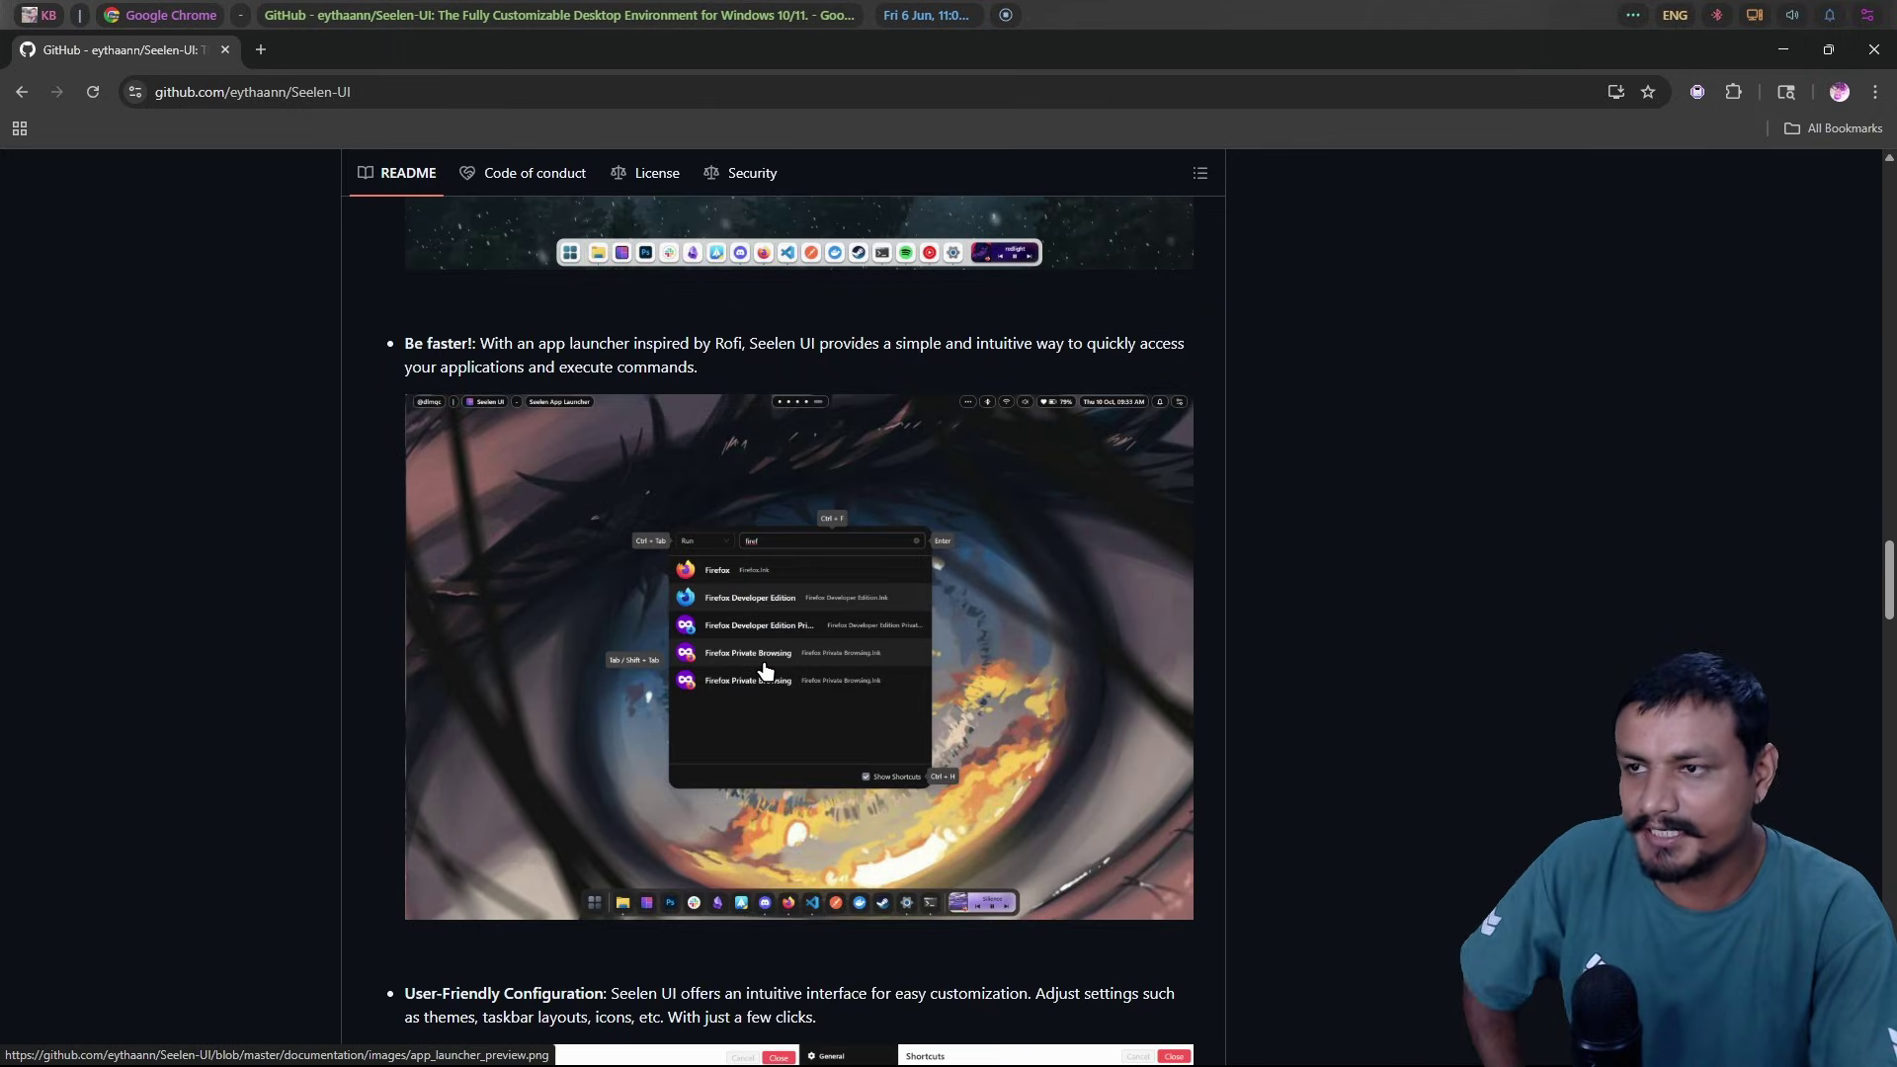
pyautogui.scroll(-5, 766, 671)
pyautogui.scroll(-6, 689, 657)
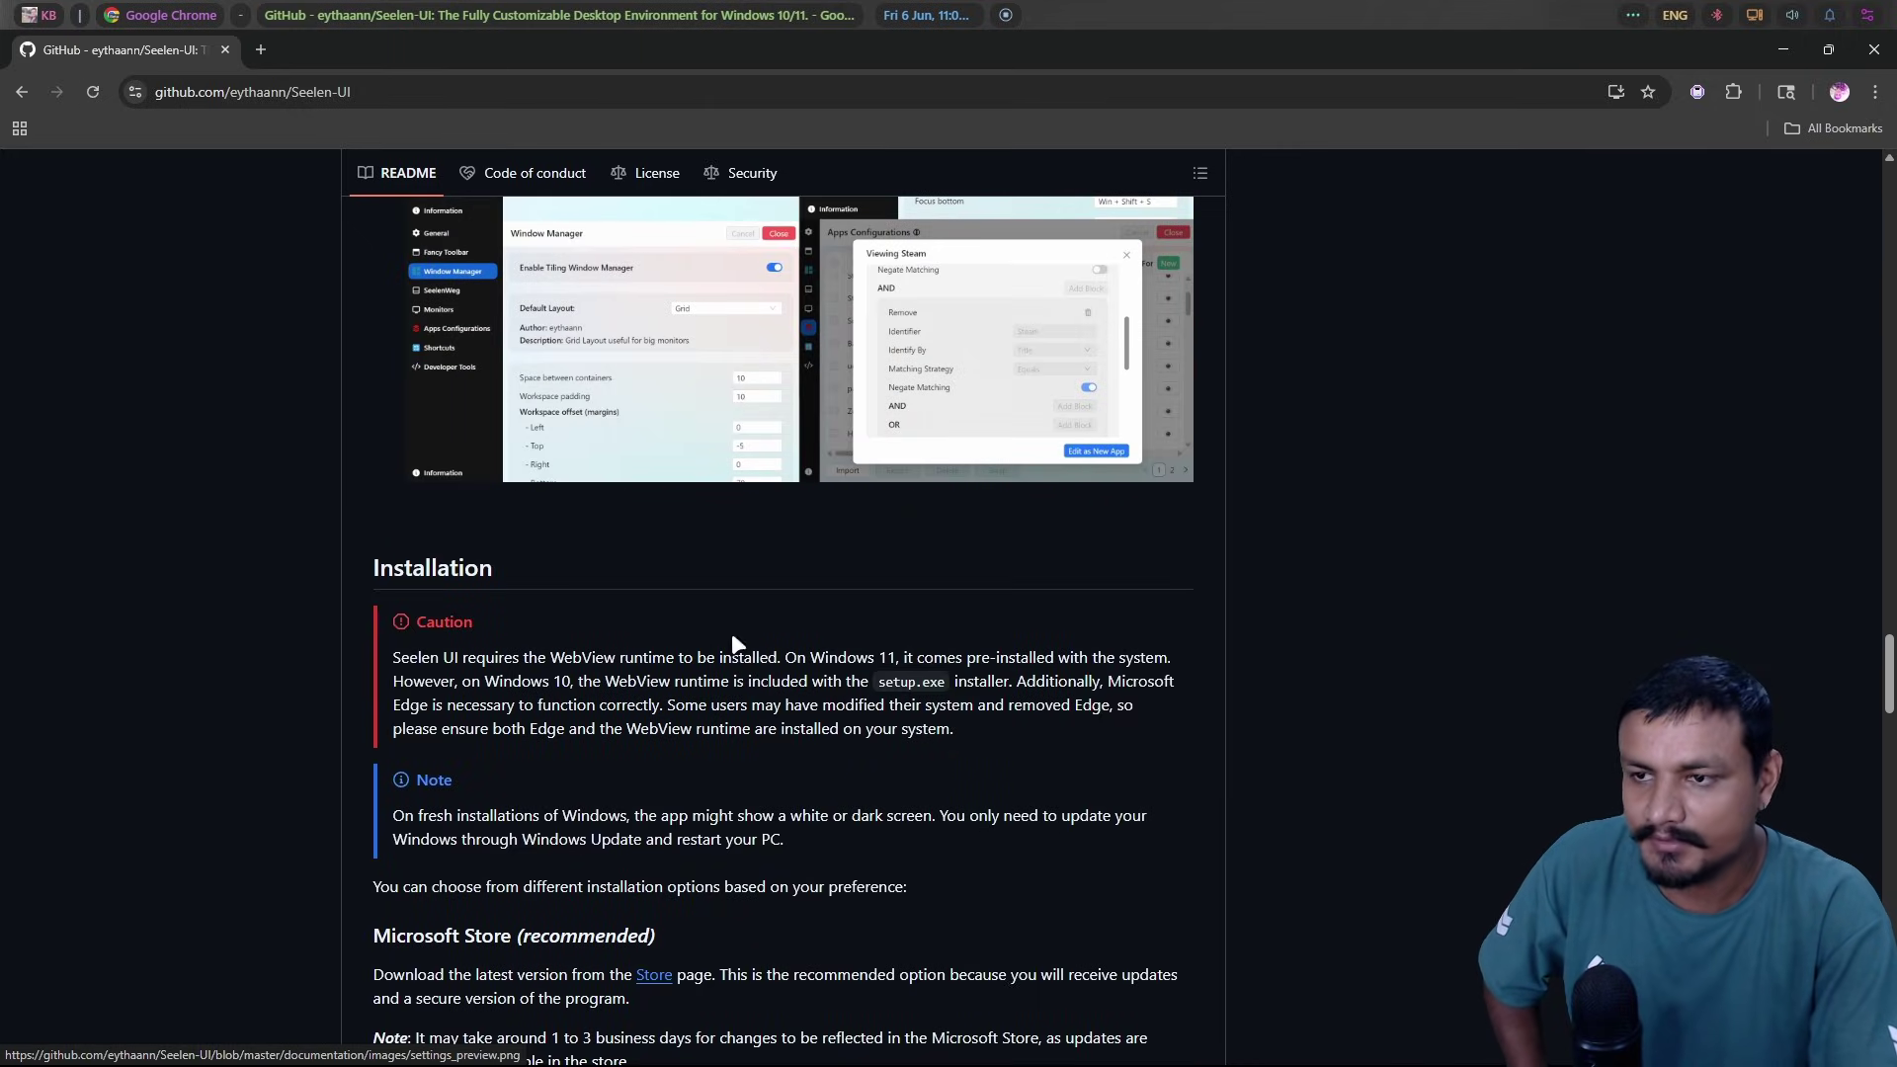
pyautogui.scroll(20, 666, 721)
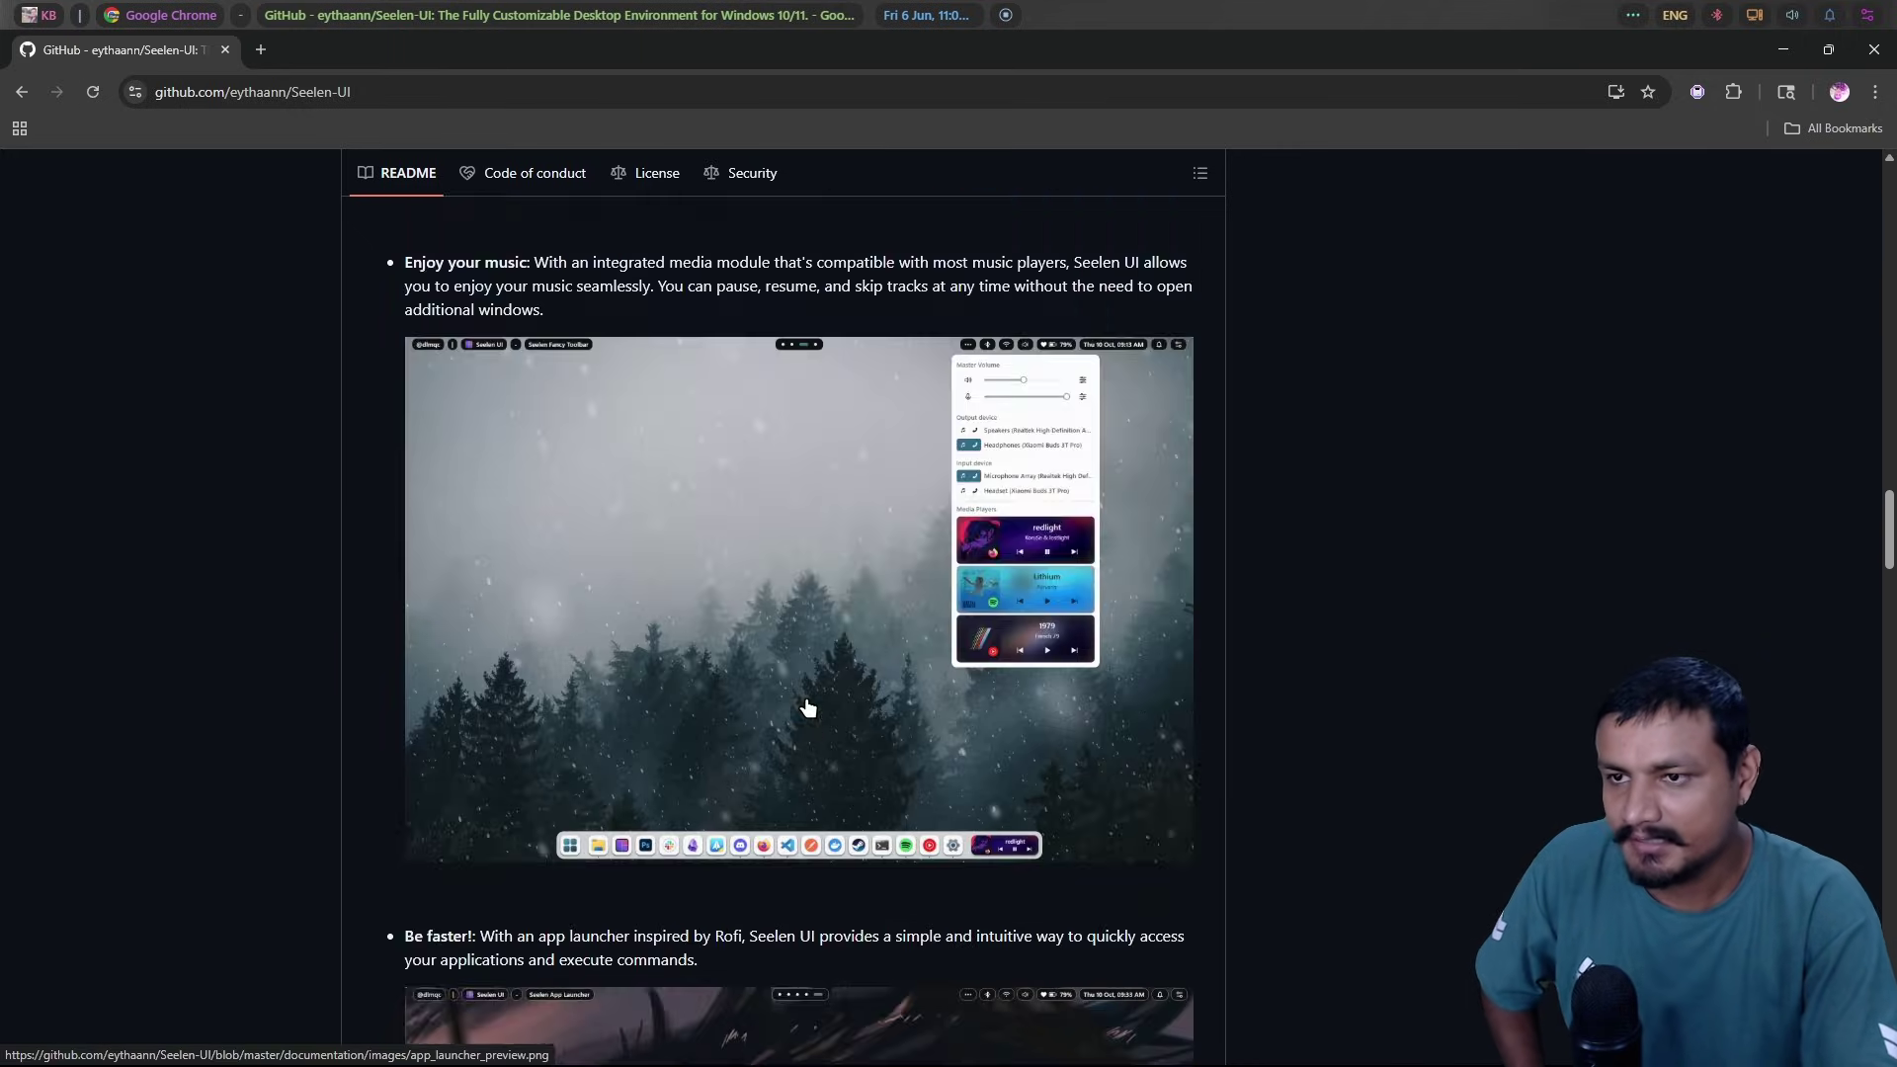
pyautogui.scroll(15, 984, 603)
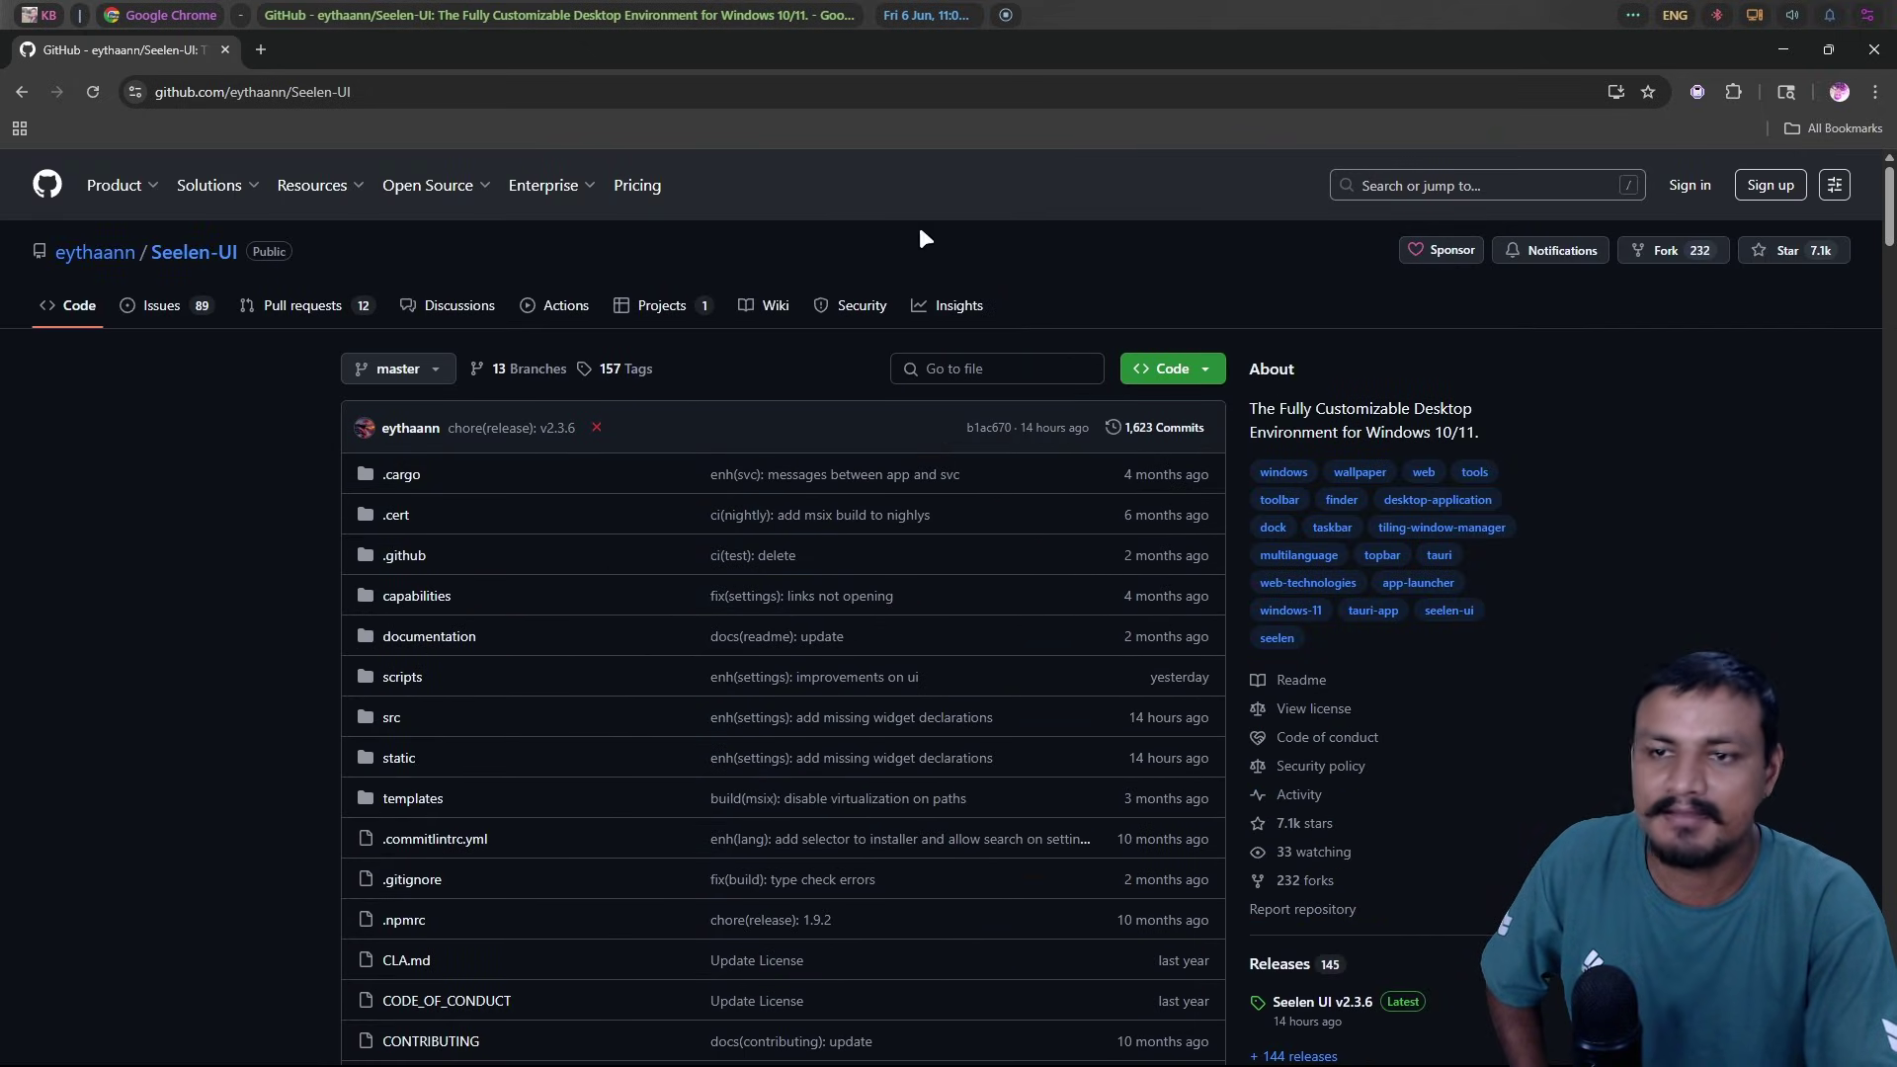
pyautogui.scroll(-4, 1248, 567)
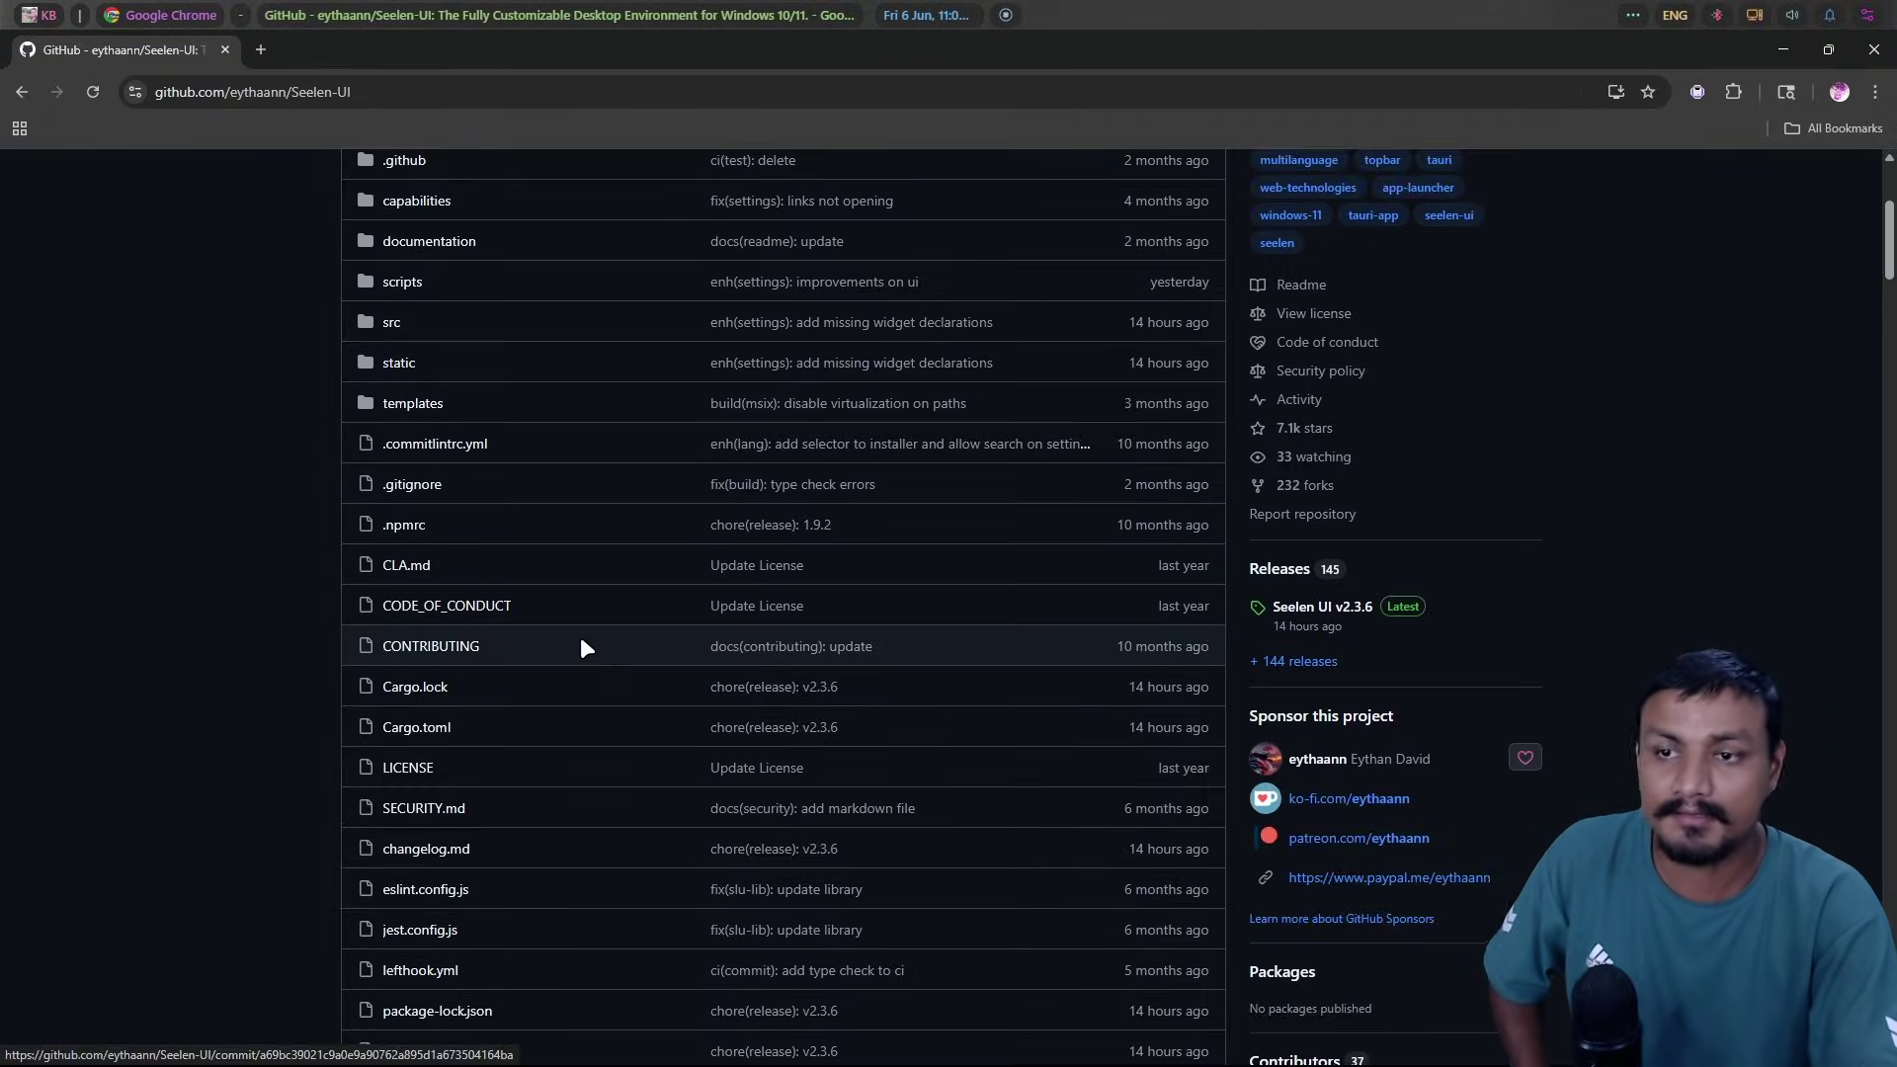
pyautogui.scroll(-12, 579, 636)
pyautogui.press('super+d')
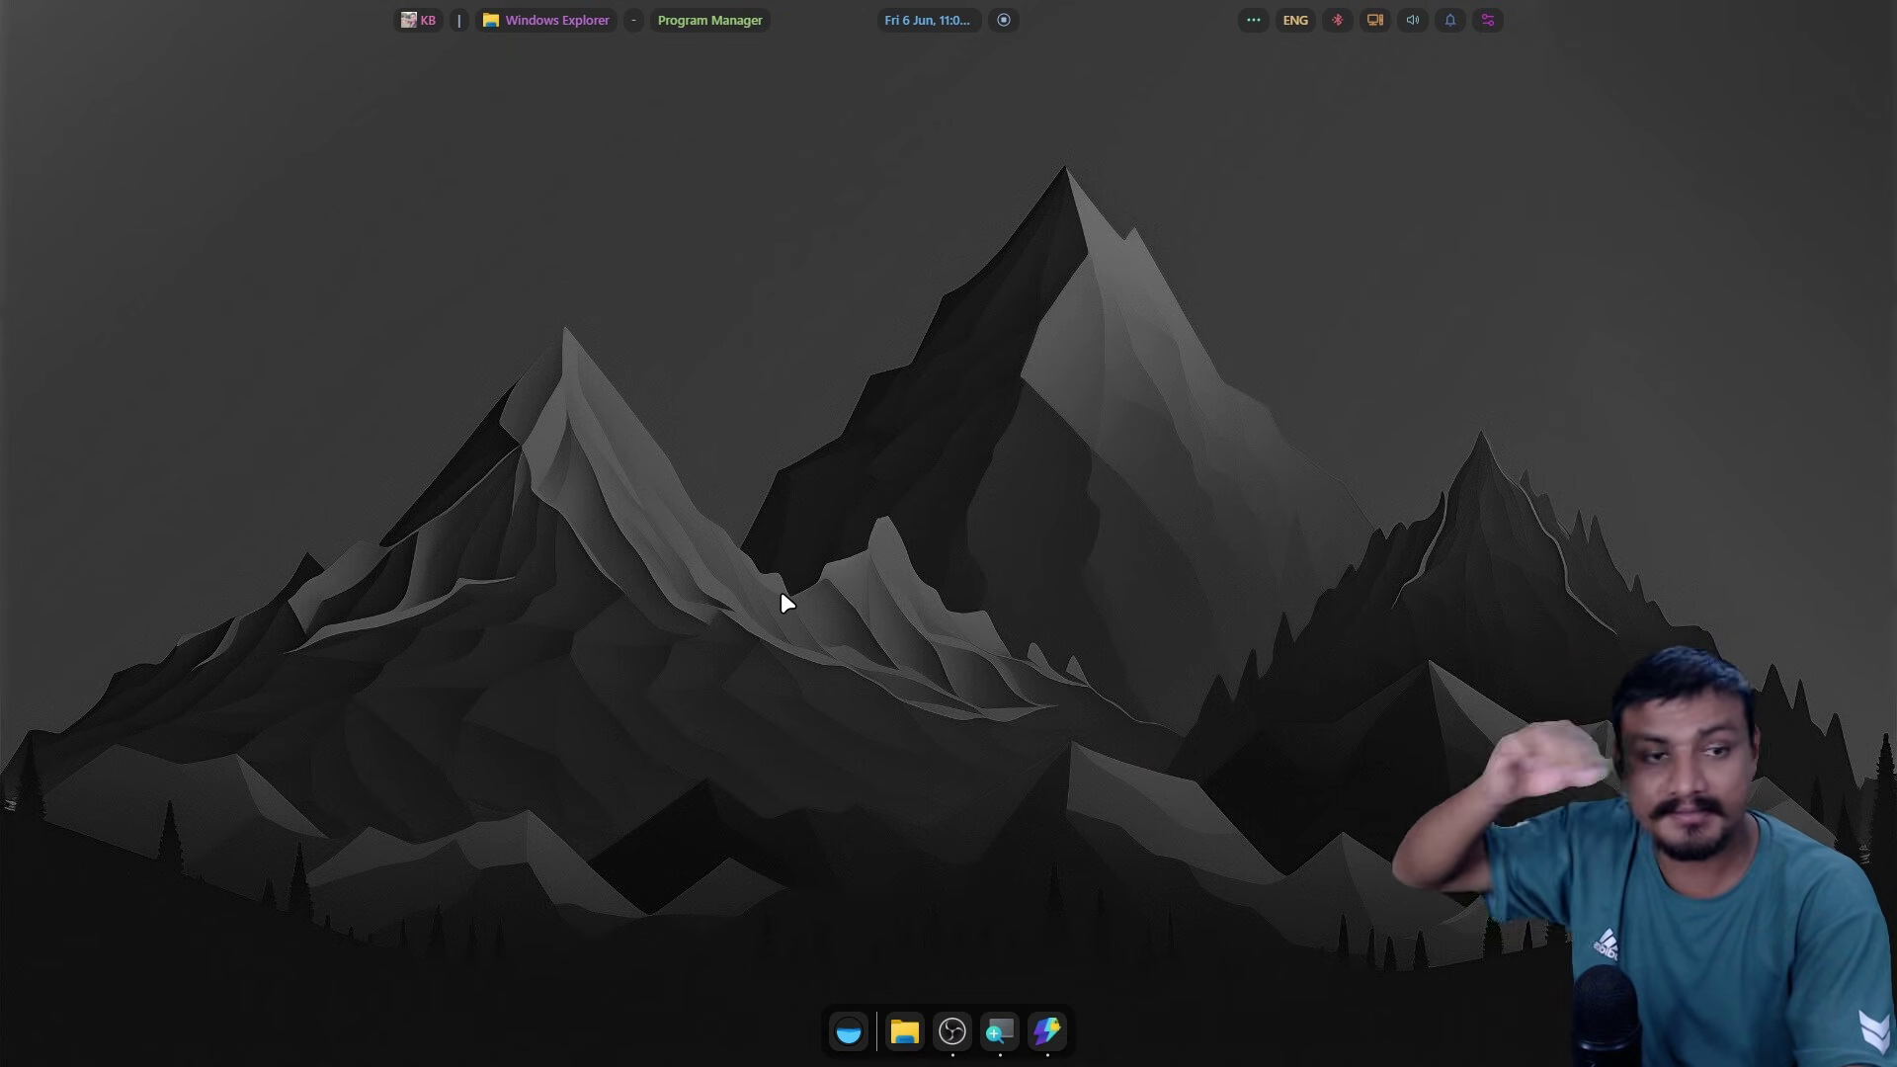